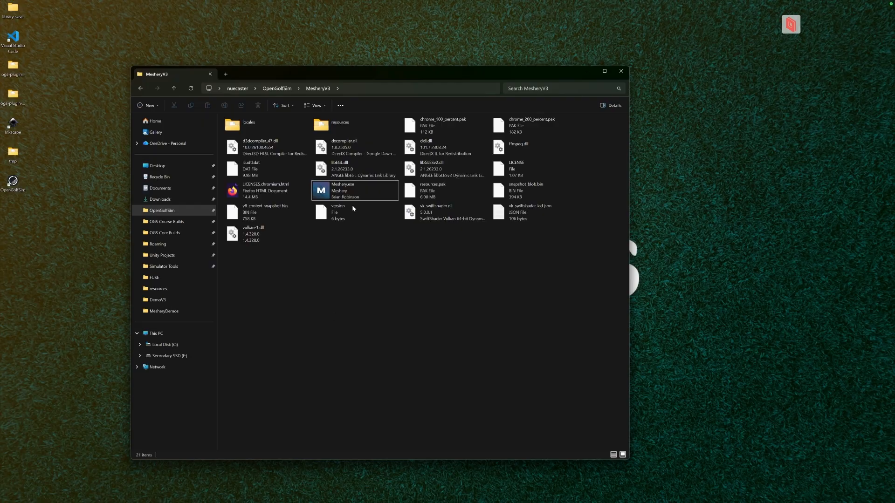
# - Launch Meshery.exe from the MesheryV3 folder
pyautogui.moveTo(353, 194)
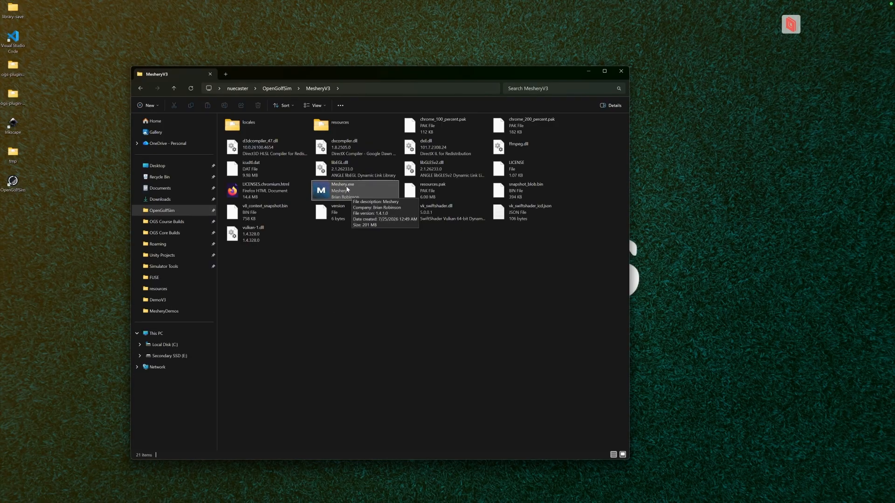
pyautogui.click(349, 191)
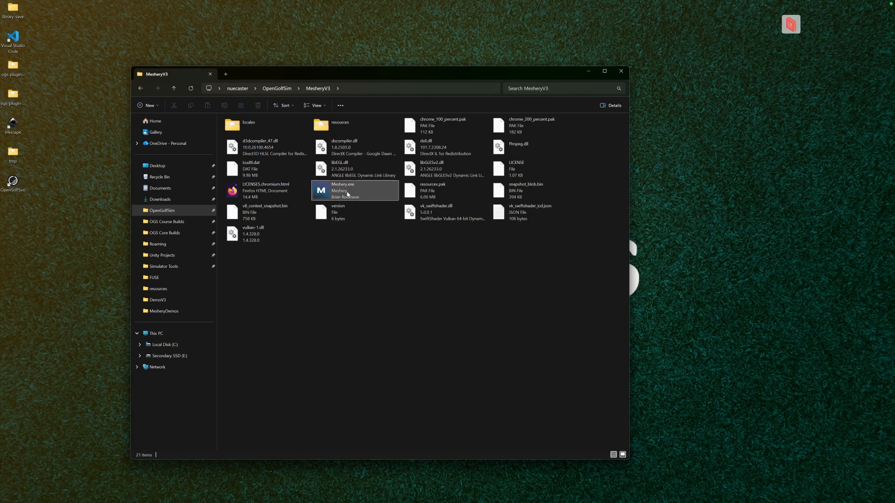
pyautogui.moveTo(347, 194)
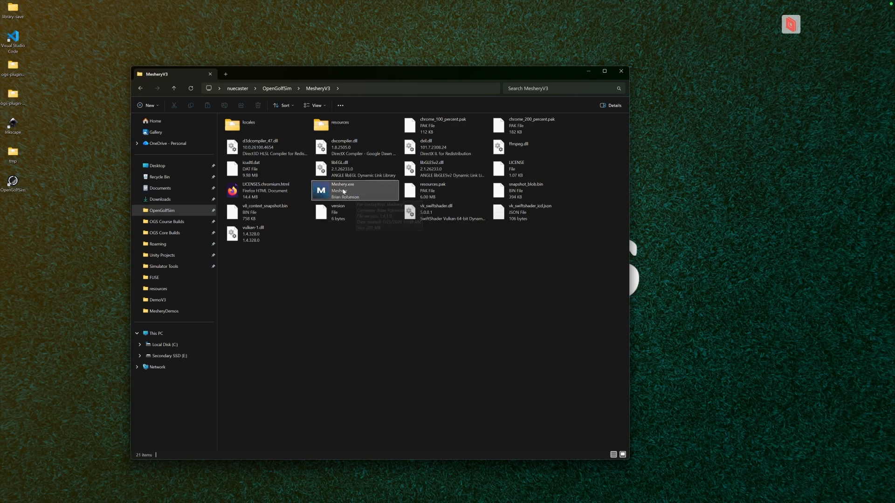
pyautogui.doubleClick(342, 191)
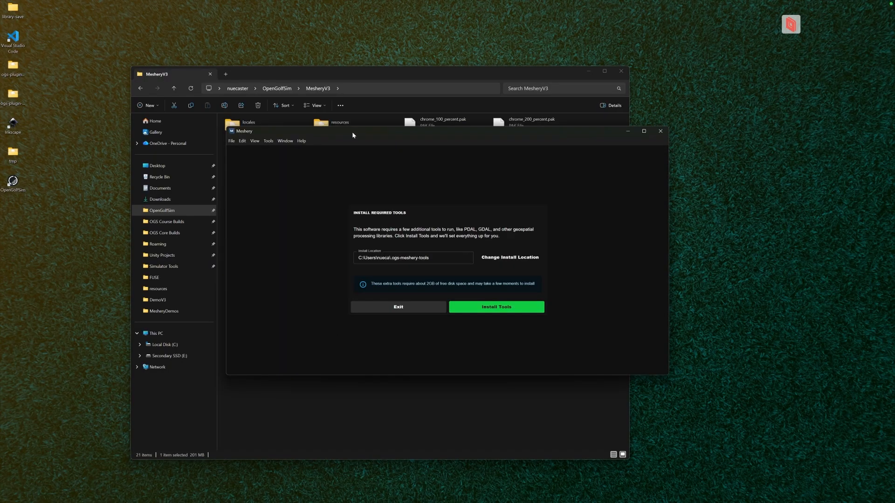
# - Install the required geospatial tools to the default .ogs-meshery-tools location and finish the setup
pyautogui.moveTo(353, 133); pyautogui.dragTo(351, 133)
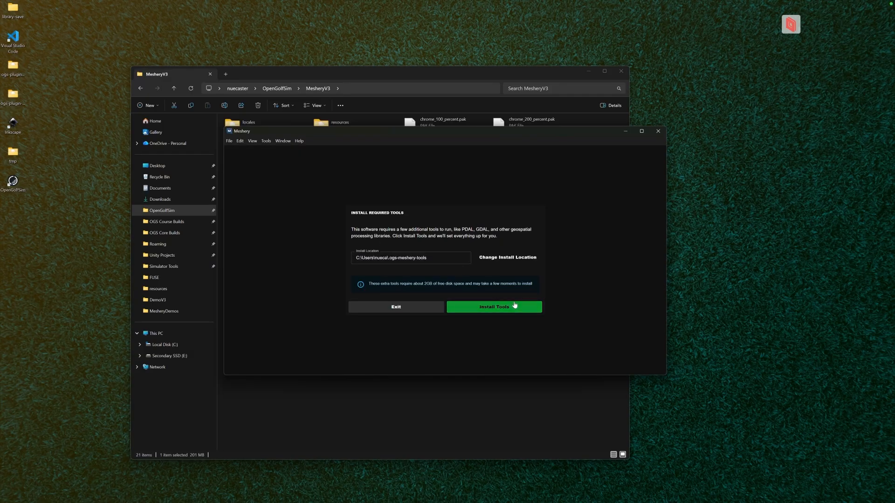
pyautogui.click(490, 309)
pyautogui.click(500, 309)
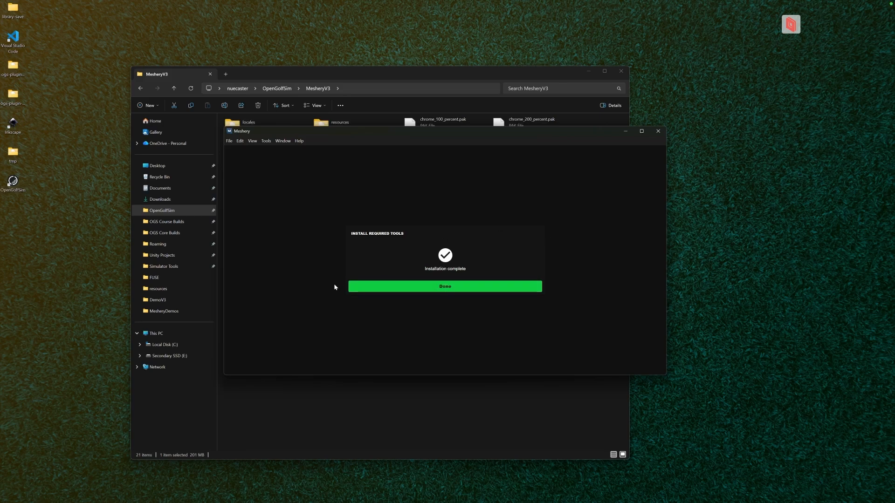
pyautogui.click(424, 290)
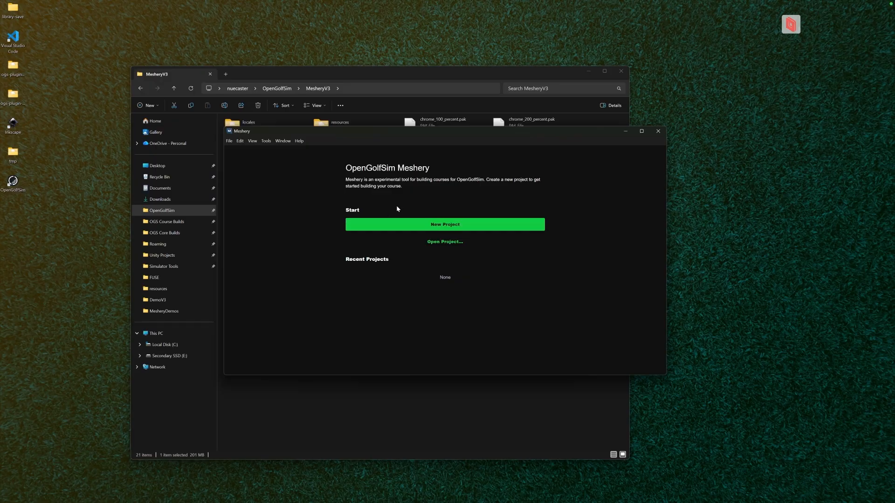
# - Start a new project and create and open a CourseDemo folder for it inside OGS Course Builds > FUSE on the secondary SSD
pyautogui.click(369, 227)
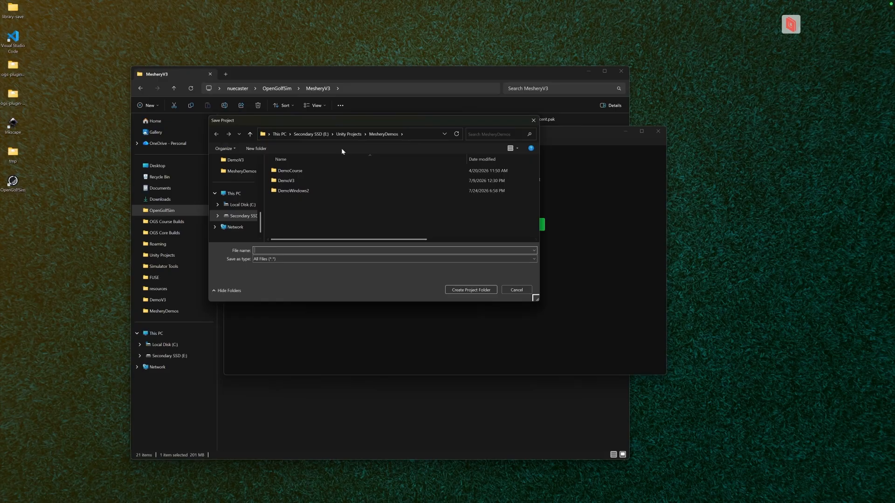
pyautogui.click(353, 134)
pyautogui.click(298, 134)
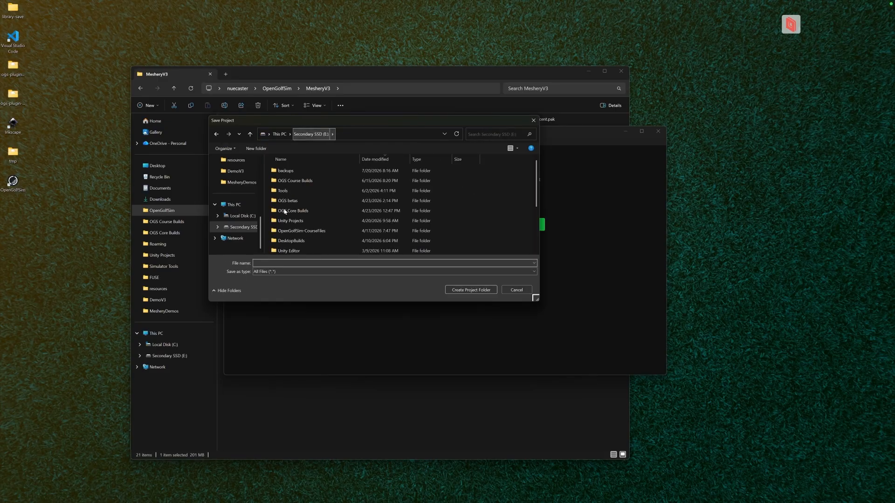
pyautogui.doubleClick(304, 181)
pyautogui.click(256, 148)
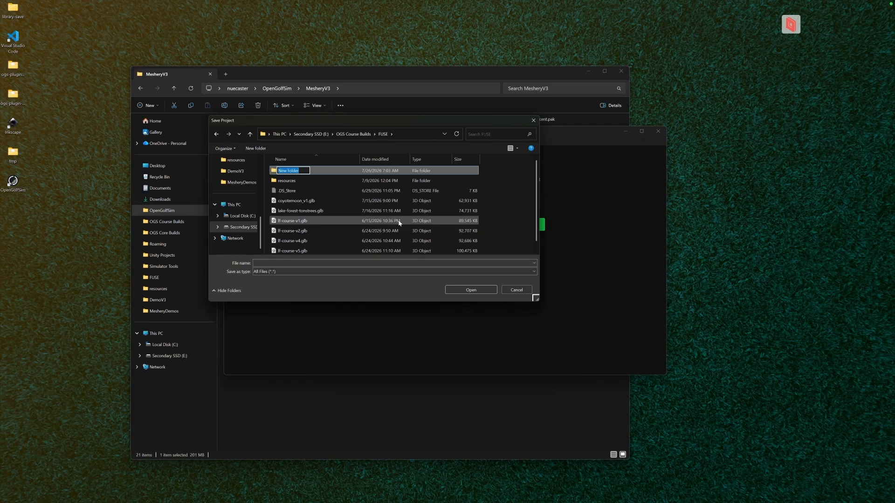
pyautogui.write('CourseDemo')
pyautogui.click(334, 175)
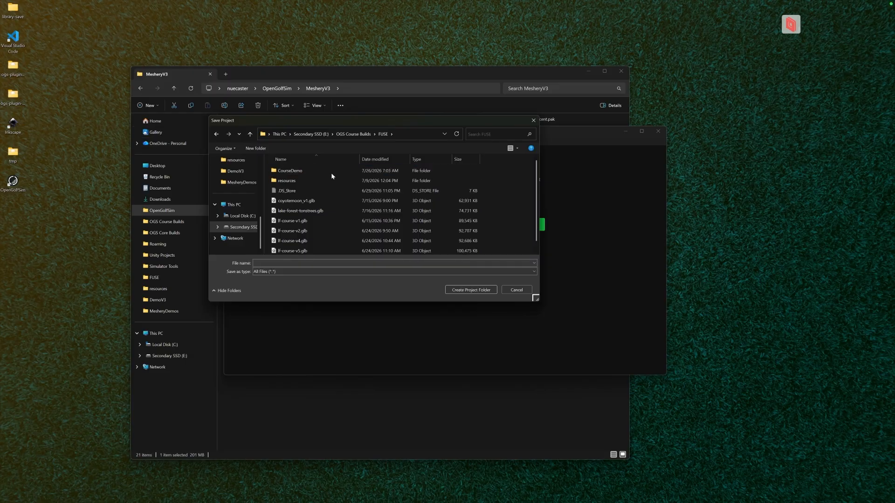
pyautogui.click(326, 171)
pyautogui.doubleClick(320, 170)
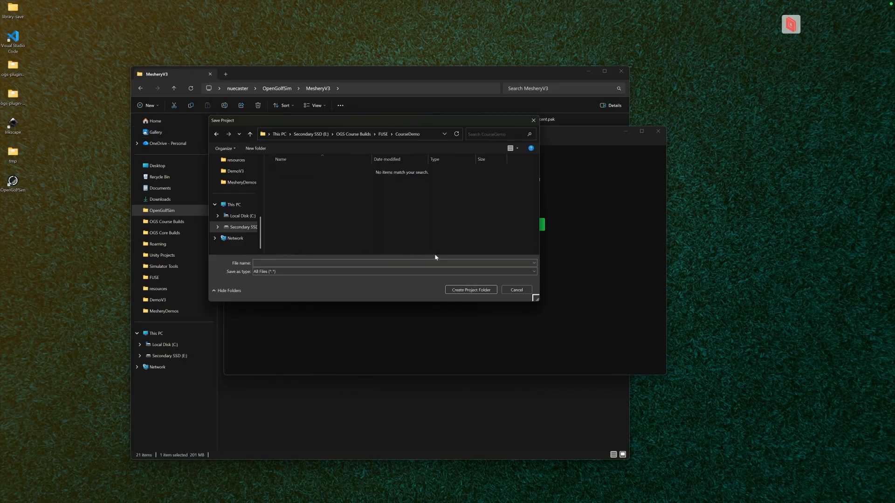
# - Name the project CourseNumberOne and create its project folder inside CourseDemo
pyautogui.click(280, 262)
pyautogui.write('CourseN')
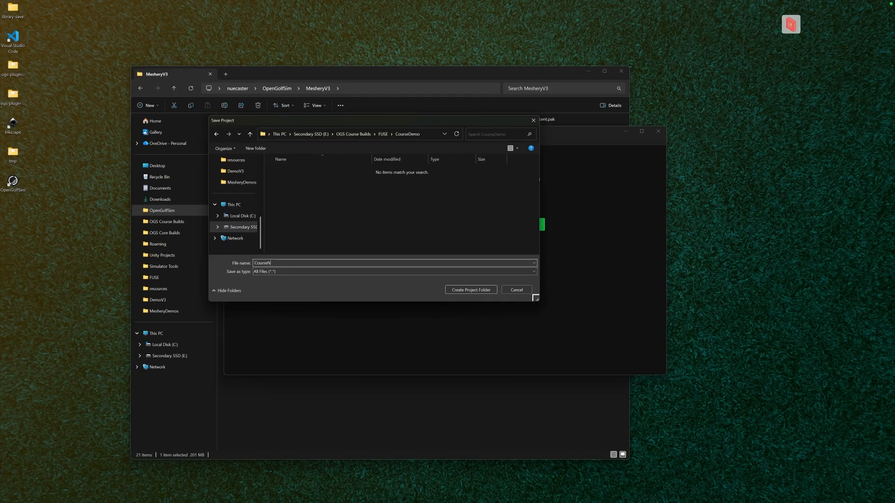
pyautogui.write('umberOne')
pyautogui.click(471, 292)
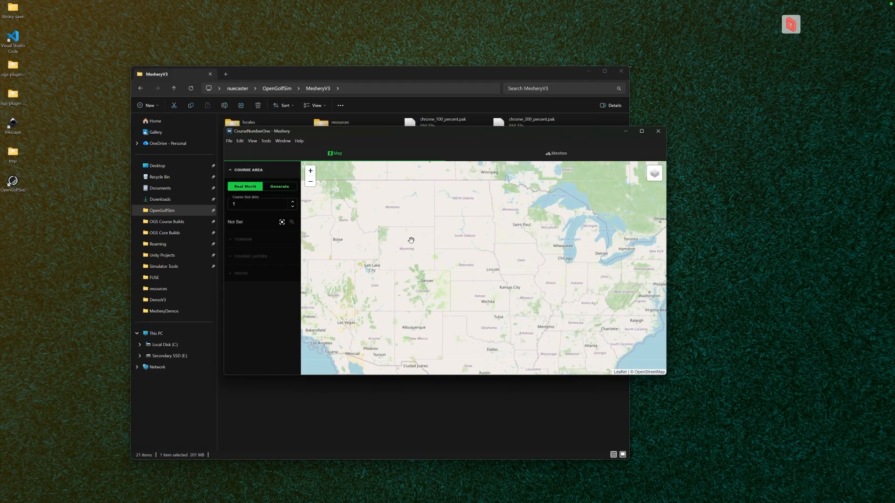
# - Find Collindale Golf Course east of Warren Lake, north of Denver, and place the real-world course area centered on it
pyautogui.moveTo(383, 247); pyautogui.dragTo(442, 242)
pyautogui.moveTo(453, 289); pyautogui.dragTo(378, 272)
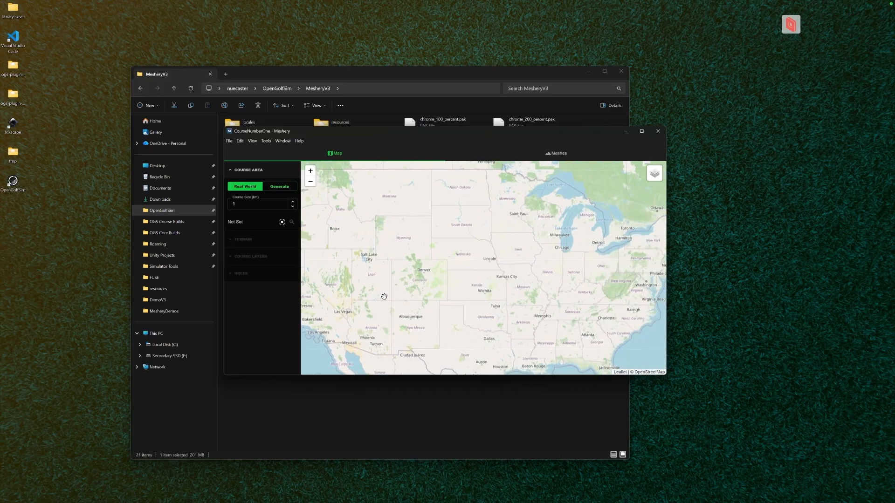
pyautogui.moveTo(422, 293); pyautogui.dragTo(418, 270)
pyautogui.moveTo(535, 277); pyautogui.dragTo(555, 247)
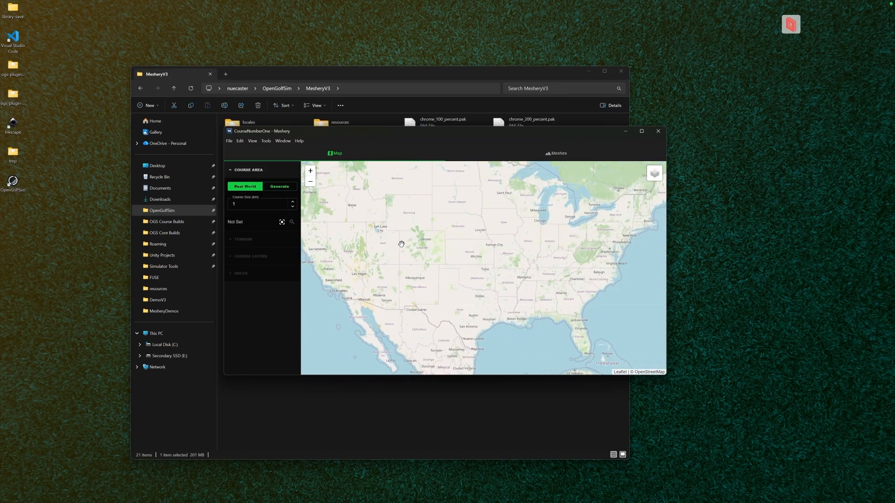
pyautogui.scroll(-1, 402, 244)
pyautogui.scroll(6, 410, 237)
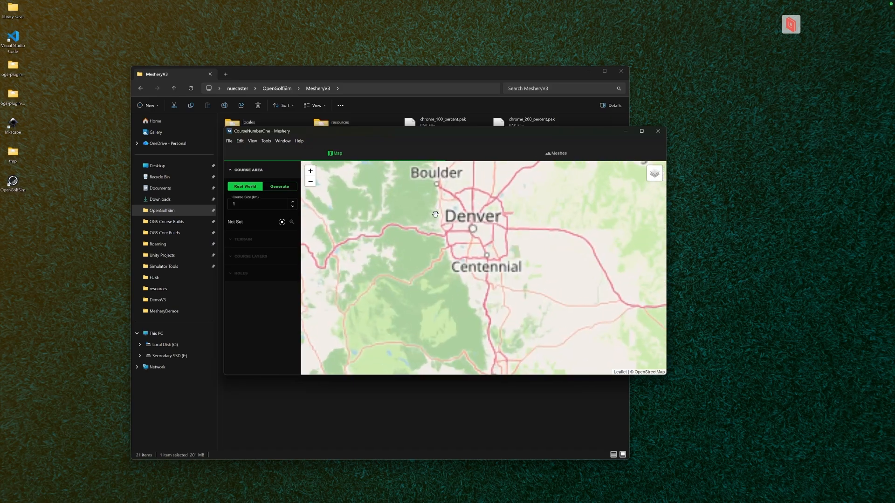
pyautogui.scroll(2, 435, 215)
pyautogui.moveTo(444, 215); pyautogui.dragTo(444, 290)
pyautogui.moveTo(502, 215); pyautogui.dragTo(434, 292)
pyautogui.moveTo(483, 226); pyautogui.dragTo(447, 318)
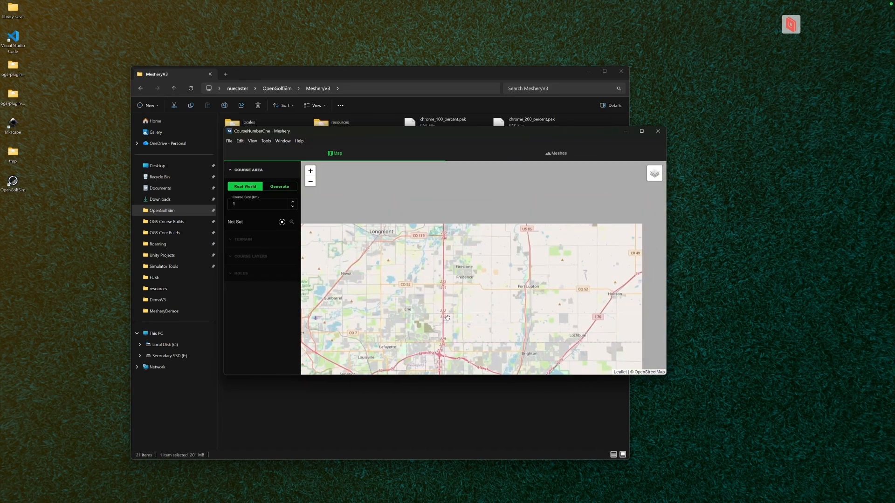
pyautogui.moveTo(436, 219); pyautogui.dragTo(441, 309)
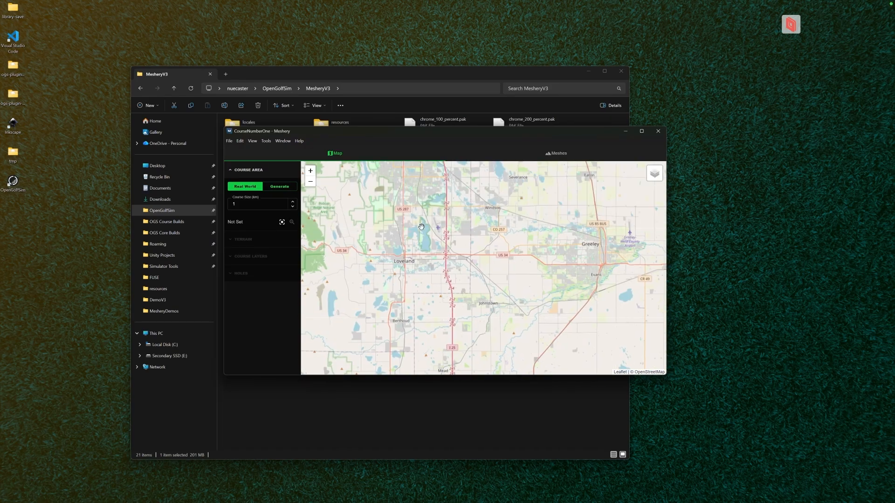
pyautogui.moveTo(442, 193); pyautogui.dragTo(469, 276)
pyautogui.scroll(5, 430, 197)
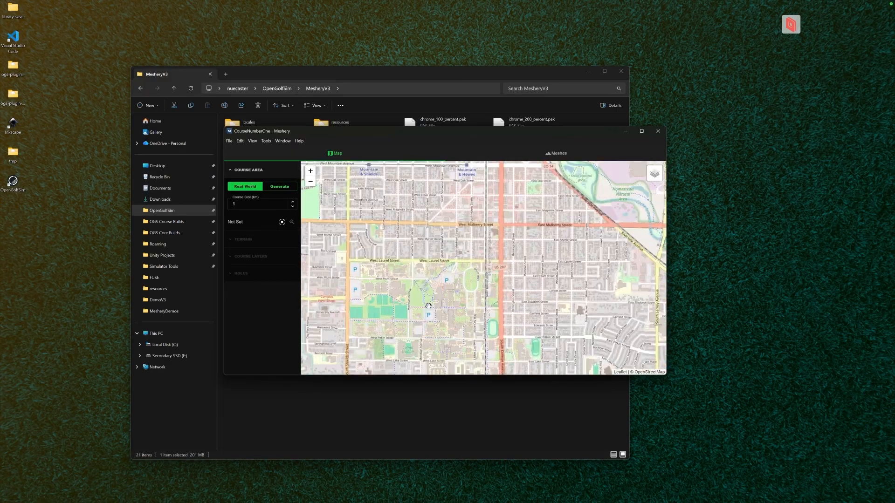
pyautogui.moveTo(391, 188); pyautogui.dragTo(375, 149)
pyautogui.moveTo(499, 301); pyautogui.dragTo(461, 248)
pyautogui.scroll(-1, 466, 248)
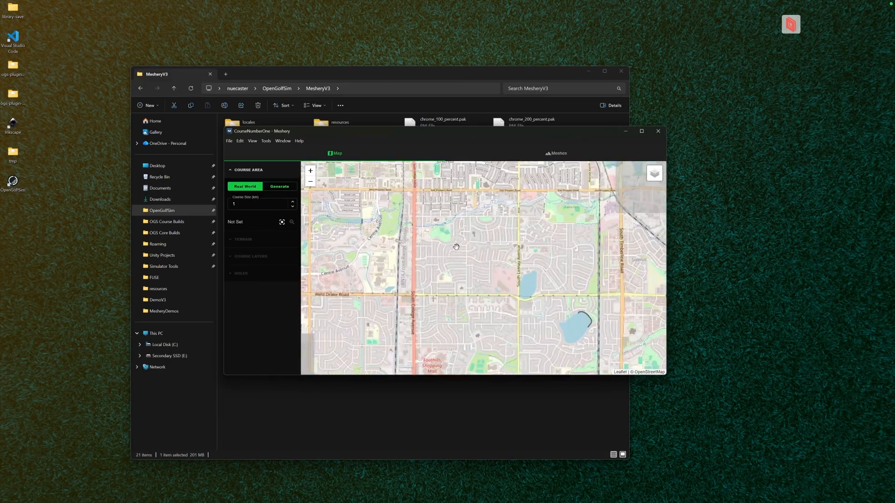
pyautogui.scroll(1, 471, 251)
pyautogui.moveTo(516, 257); pyautogui.dragTo(462, 235)
pyautogui.scroll(-1, 456, 225)
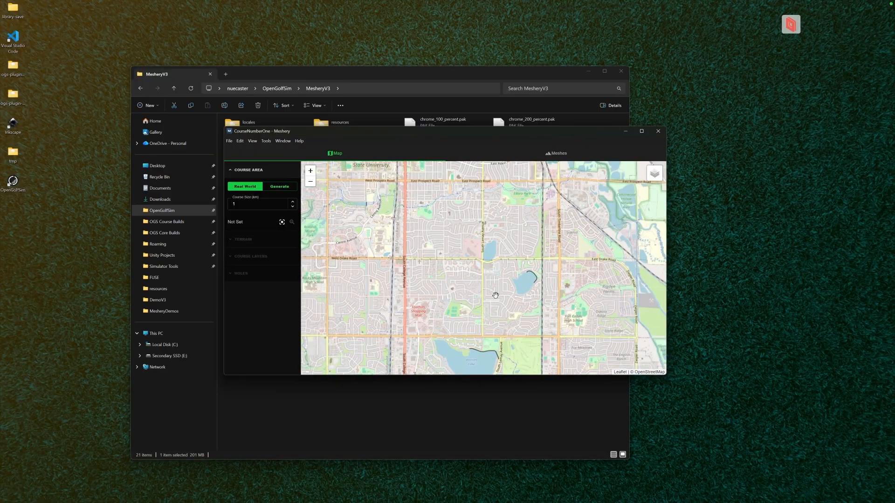
pyautogui.moveTo(492, 293); pyautogui.dragTo(412, 204)
pyautogui.scroll(1, 440, 267)
pyautogui.scroll(-1, 439, 267)
pyautogui.moveTo(440, 268); pyautogui.dragTo(477, 272)
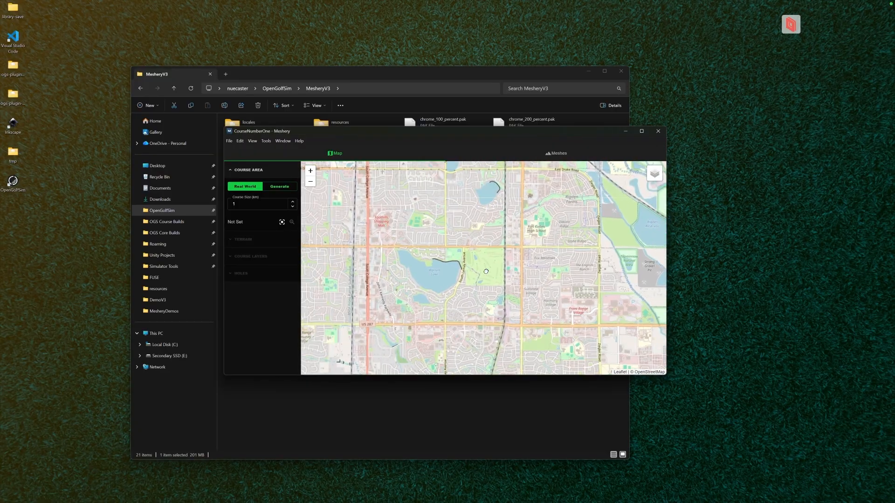
pyautogui.scroll(1, 477, 272)
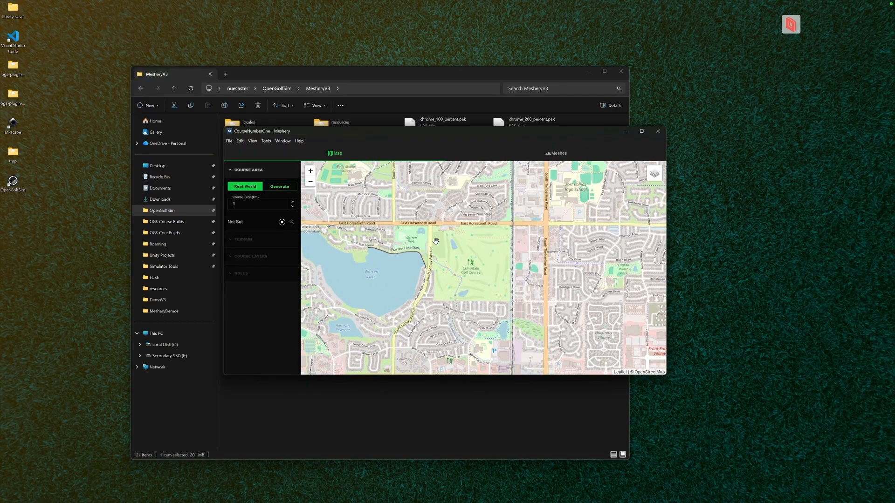
pyautogui.click(282, 223)
pyautogui.click(470, 260)
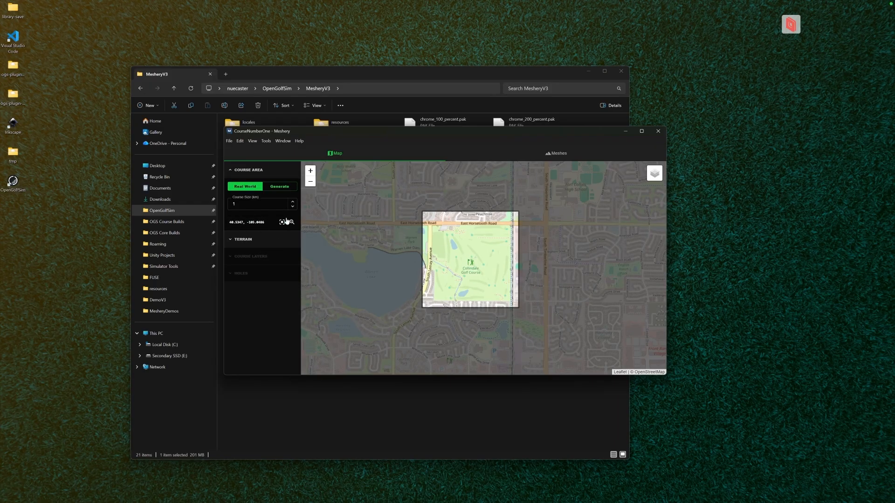
# - Try larger course sizes of 1.15 km and 1.05 km and check how the area covers the golf course
pyautogui.click(293, 201)
pyautogui.click(293, 202)
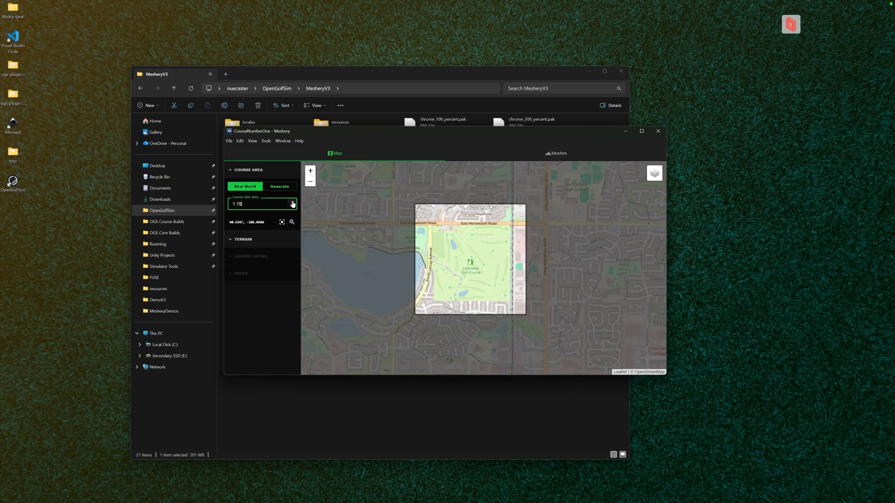
pyautogui.click(293, 207)
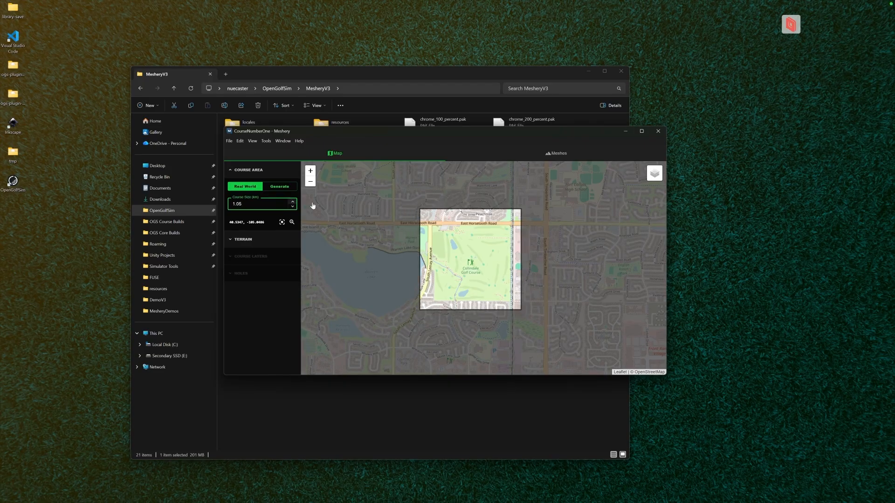
pyautogui.scroll(2, 468, 261)
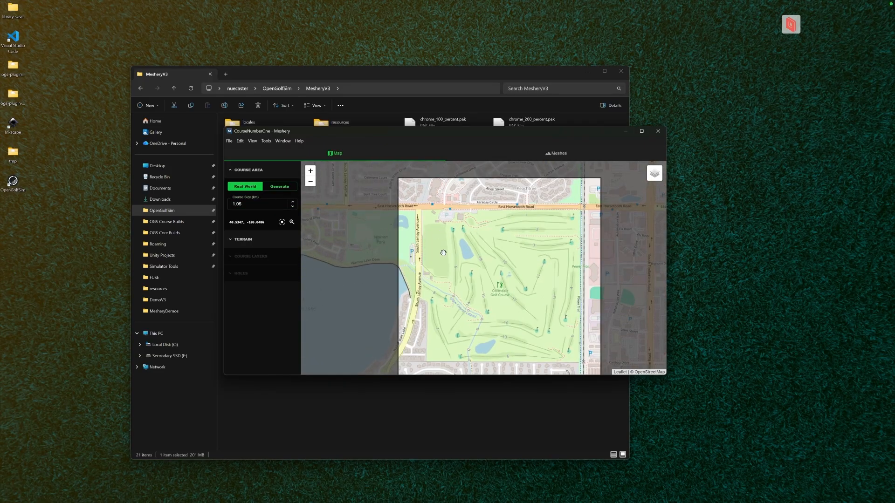
pyautogui.scroll(2, 529, 241)
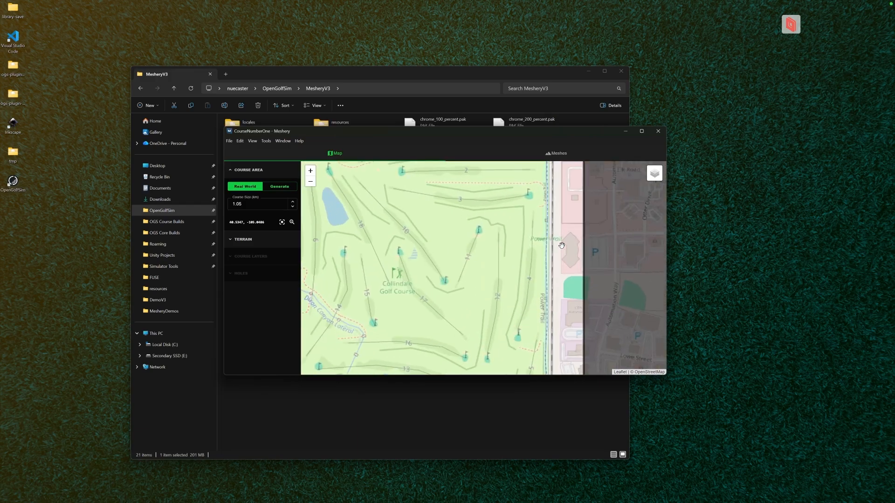
pyautogui.scroll(-4, 550, 216)
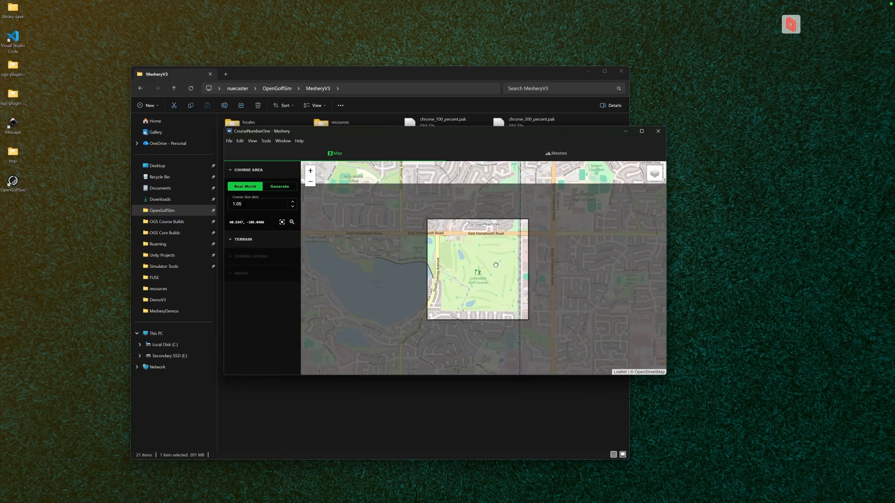
pyautogui.moveTo(422, 275); pyautogui.dragTo(400, 270)
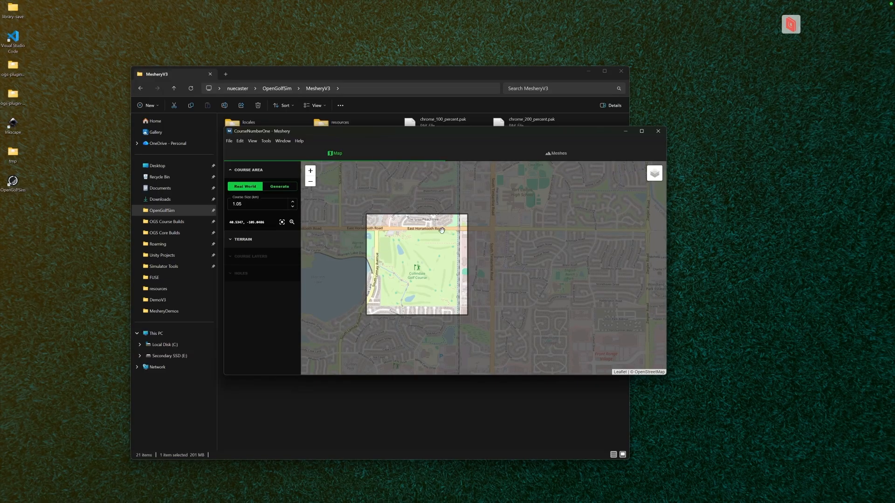
# - Set the course size to 1 km and fit the map view to the course area
pyautogui.click(293, 206)
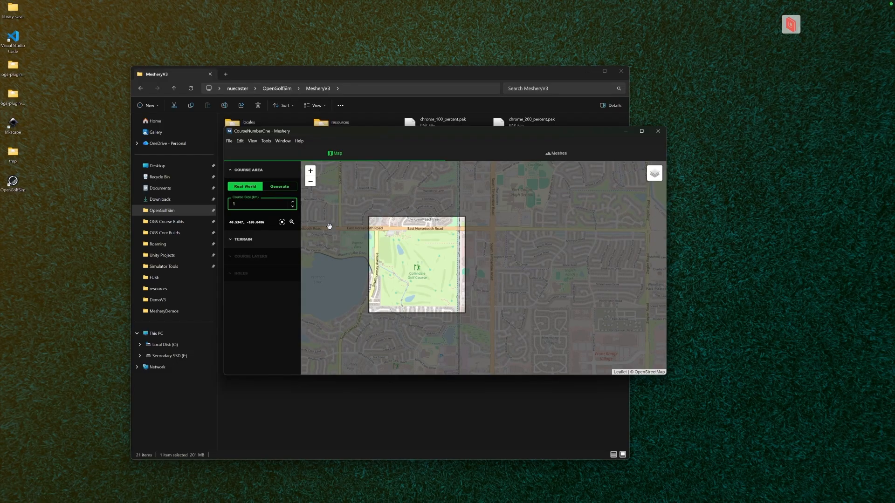
pyautogui.click(292, 222)
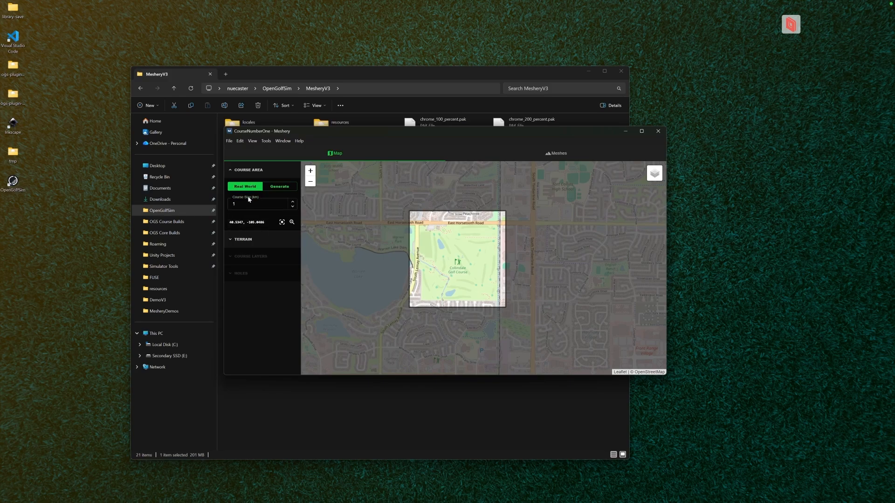
# - Download the USGS_LPC_CO_SoPlatteRiver_Lot2a_2013_LAS_2015 lidar data at resolution 1 as the course terrain
pyautogui.click(244, 239)
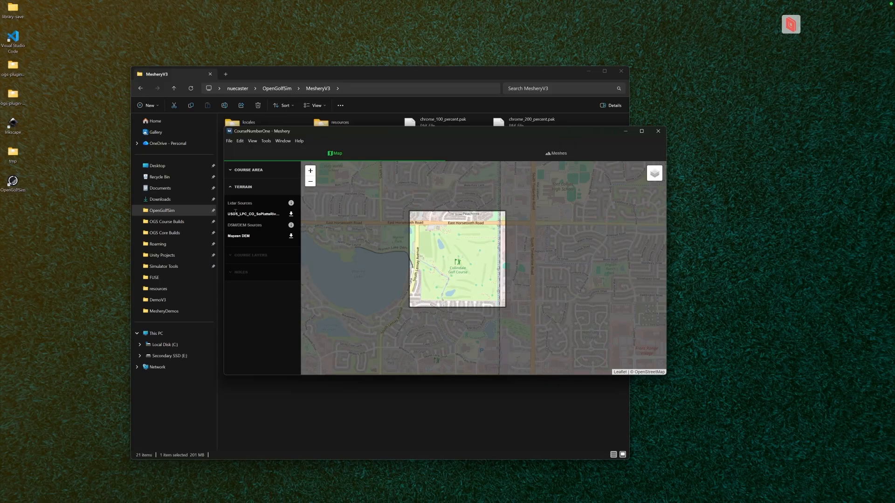
pyautogui.moveTo(292, 204)
pyautogui.moveTo(292, 230)
pyautogui.click(291, 214)
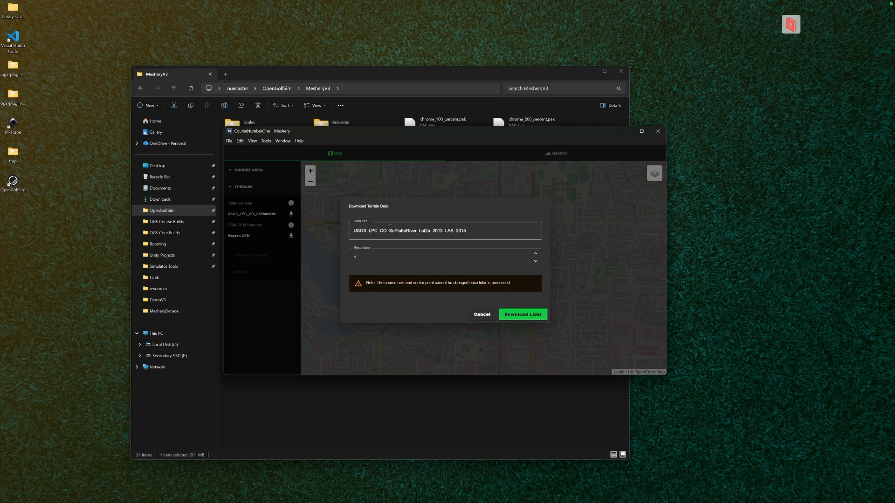
pyautogui.click(532, 315)
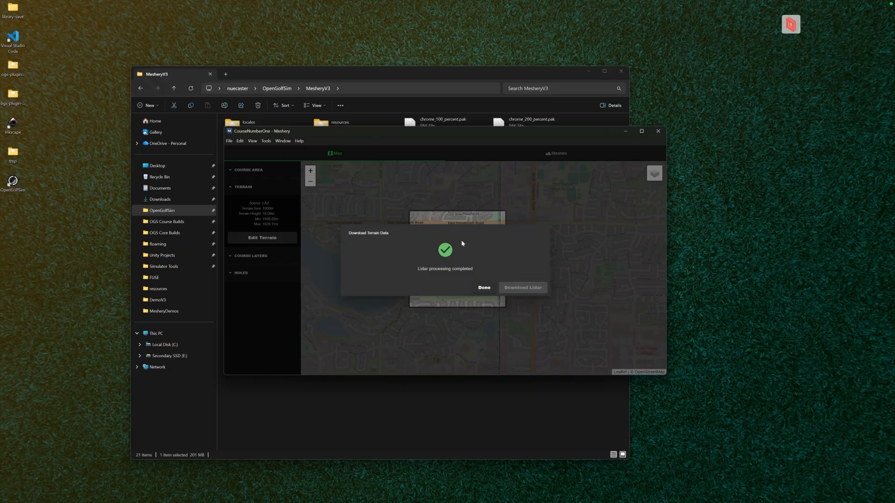
pyautogui.click(484, 289)
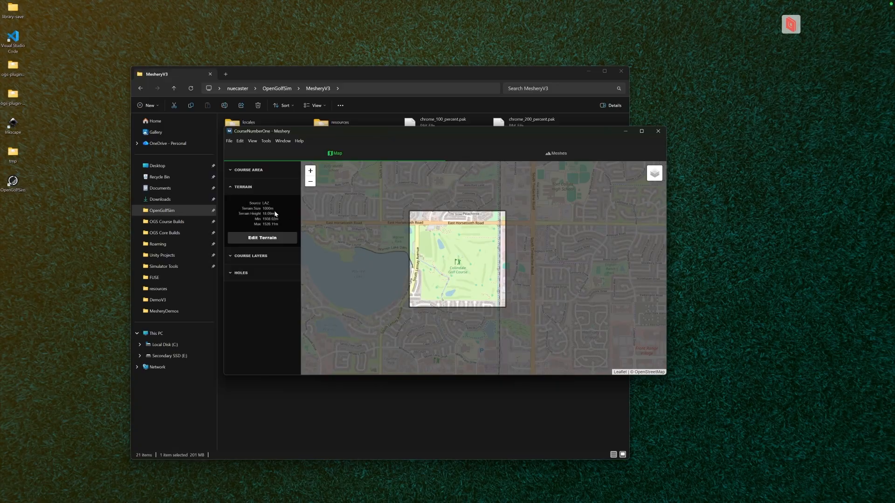
# - Generate the hillshade course layer from the terrain
pyautogui.click(281, 260)
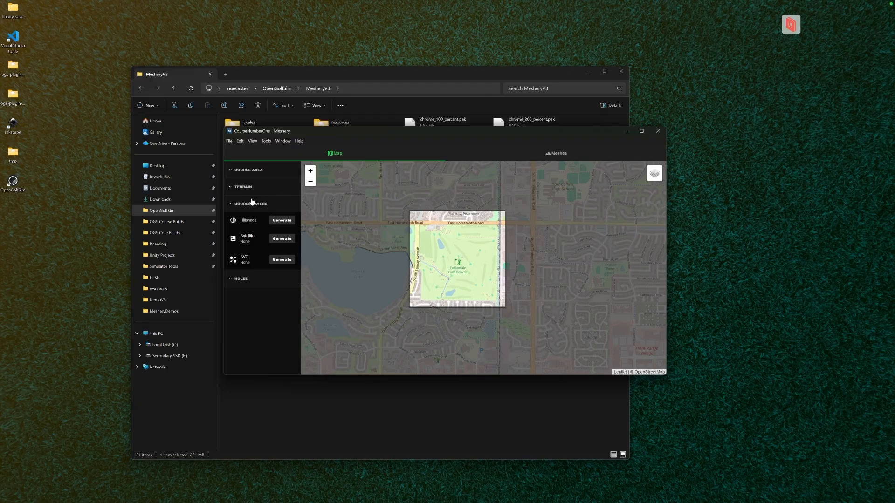
pyautogui.click(282, 221)
pyautogui.click(291, 221)
# - Examine the hillshade relief across the whole course, toggling the layer off and on to compare it with the map
pyautogui.scroll(1, 478, 263)
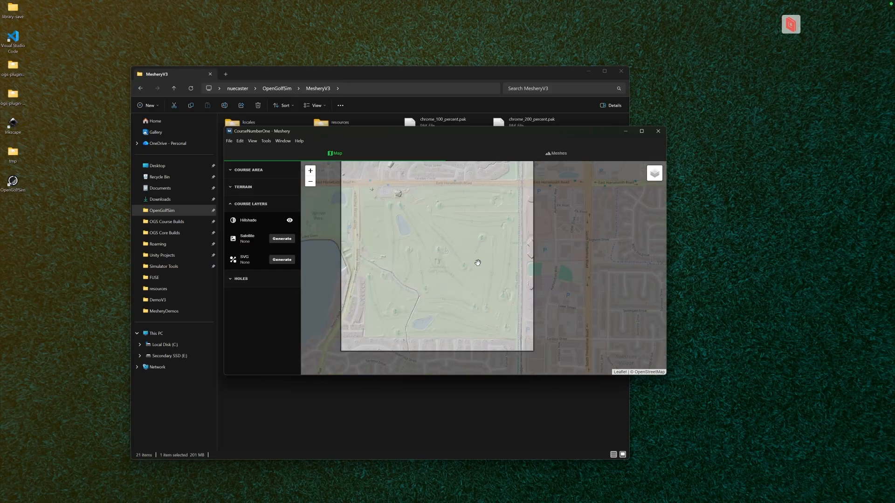
pyautogui.moveTo(444, 255); pyautogui.dragTo(441, 285)
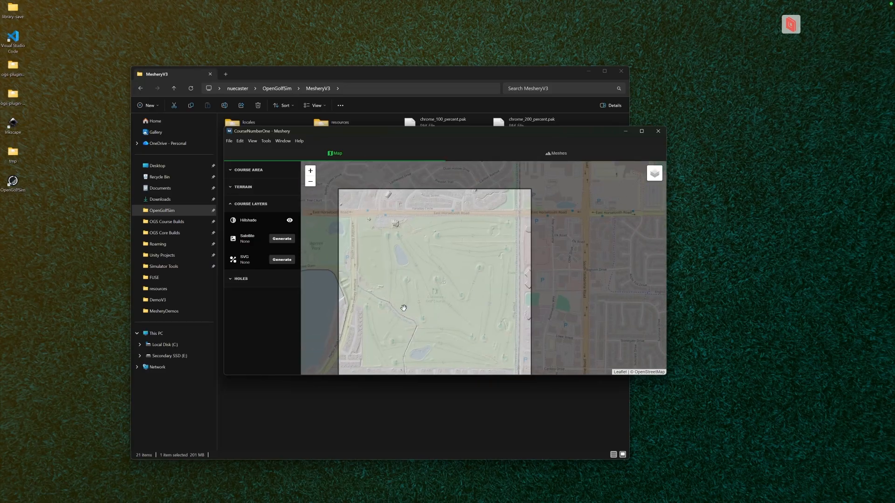
pyautogui.moveTo(398, 319); pyautogui.dragTo(379, 339)
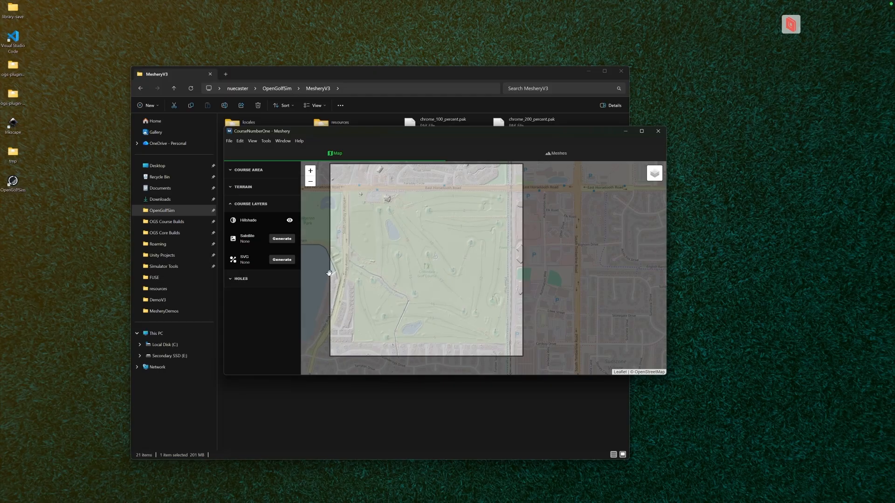
pyautogui.click(290, 219)
pyautogui.click(290, 219)
pyautogui.moveTo(417, 301)
pyautogui.mouseDown()
pyautogui.moveTo(399, 285)
pyautogui.moveTo(405, 291)
pyautogui.mouseUp()
pyautogui.scroll(1, 394, 303)
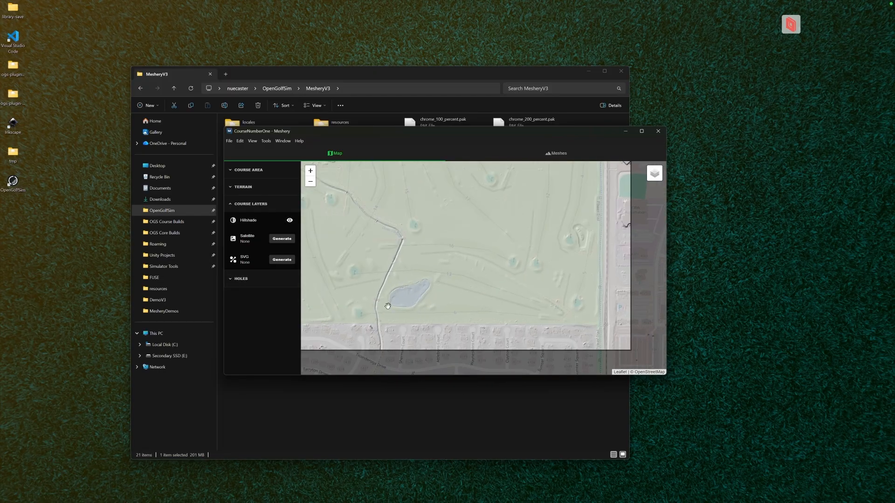
pyautogui.moveTo(407, 250); pyautogui.dragTo(416, 322)
pyautogui.moveTo(403, 209); pyautogui.dragTo(403, 278)
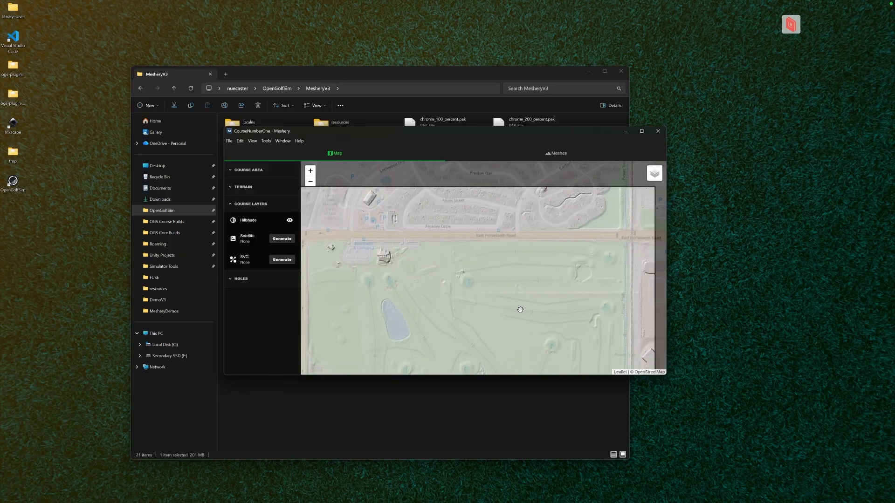
pyautogui.moveTo(521, 310); pyautogui.dragTo(435, 262)
pyautogui.moveTo(498, 233); pyautogui.dragTo(550, 226)
pyautogui.moveTo(433, 250); pyautogui.dragTo(457, 248)
pyautogui.scroll(-1, 457, 278)
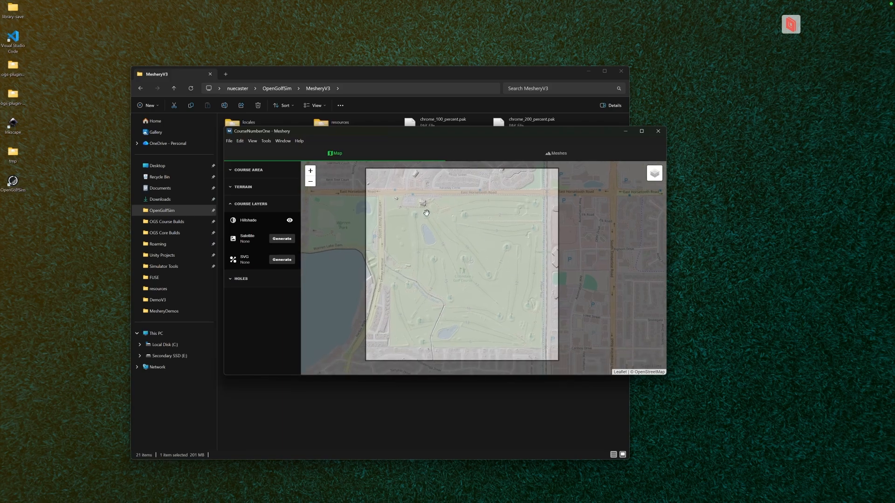
# - Inspect the hillshade detail around the clubhouse and the nearby fairways and greens
pyautogui.scroll(3, 425, 205)
pyautogui.scroll(2, 434, 224)
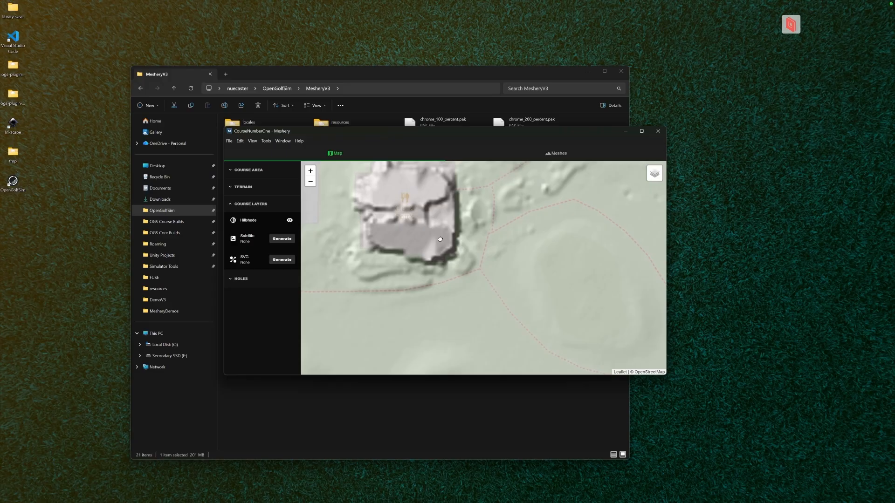
pyautogui.scroll(-1, 416, 231)
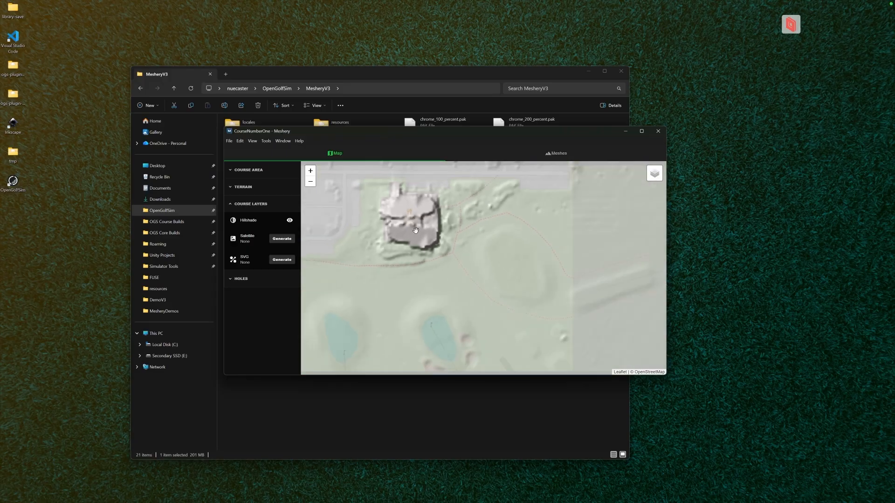
pyautogui.scroll(-1, 415, 231)
pyautogui.moveTo(481, 289); pyautogui.dragTo(458, 219)
pyautogui.scroll(-1, 447, 269)
pyautogui.moveTo(468, 302); pyautogui.dragTo(451, 259)
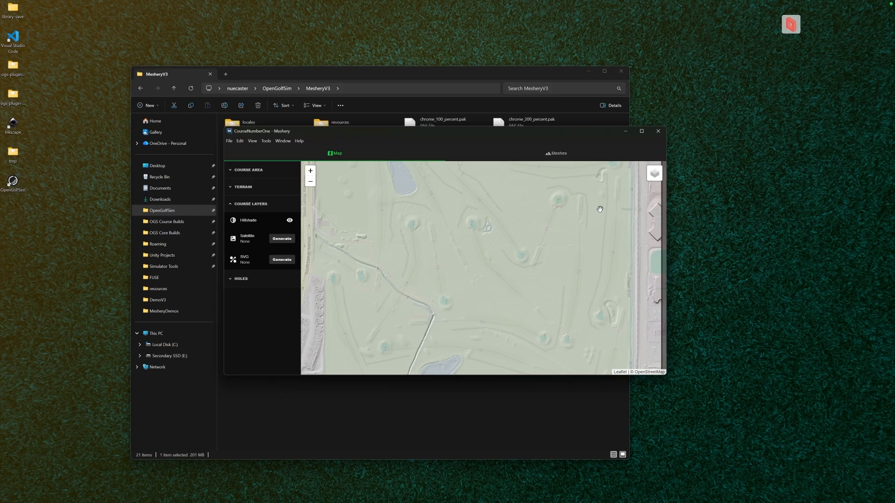
# - Open the terrain for editing and review the available brush modes
pyautogui.click(275, 192)
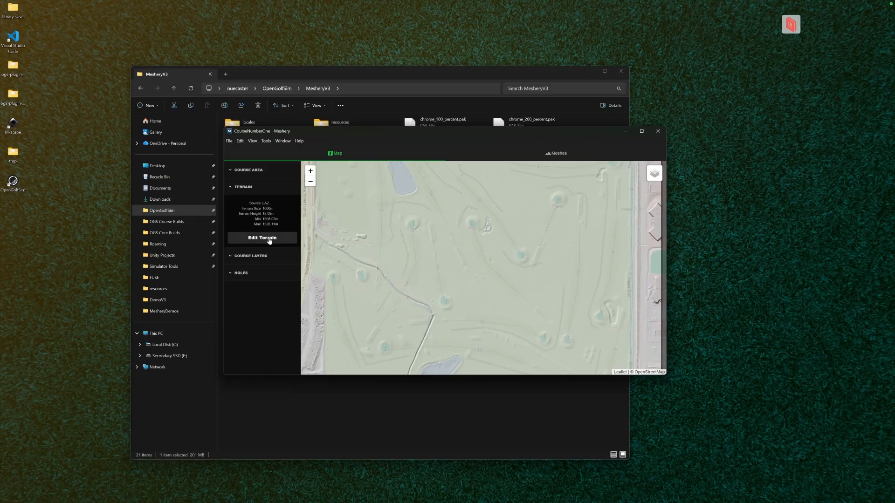
pyautogui.click(269, 239)
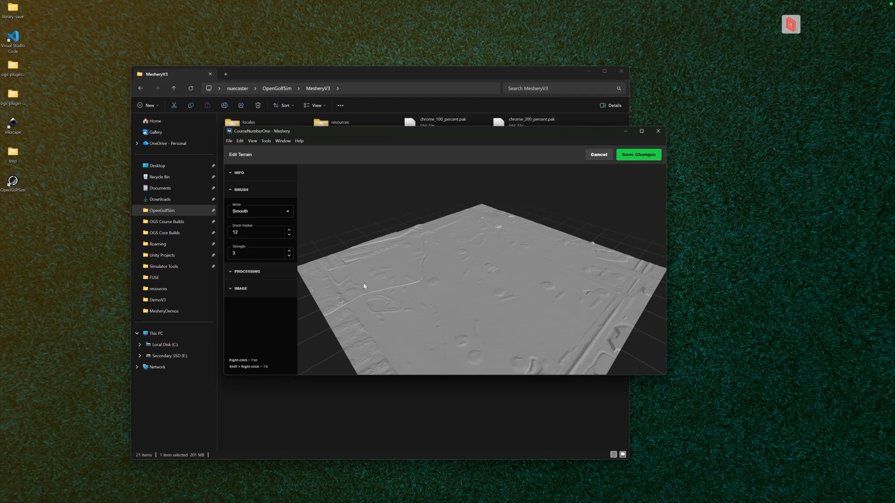
pyautogui.click(255, 212)
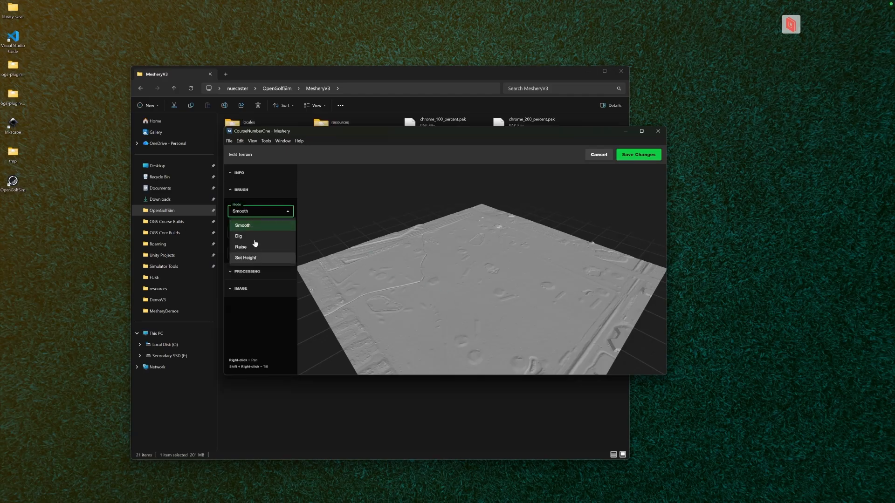
pyautogui.click(256, 214)
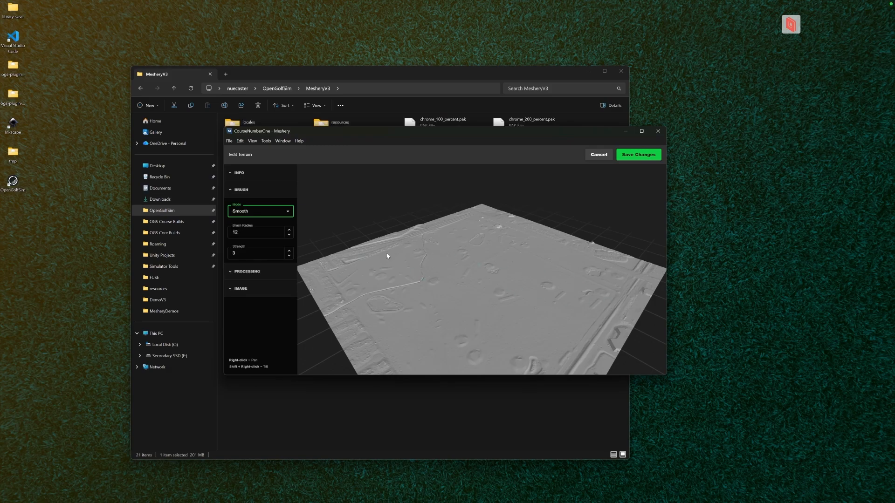
# - Sample the ground height beside the building mound with the Set Height brush and apply it over the mound
pyautogui.scroll(3, 387, 256)
pyautogui.scroll(3, 502, 194)
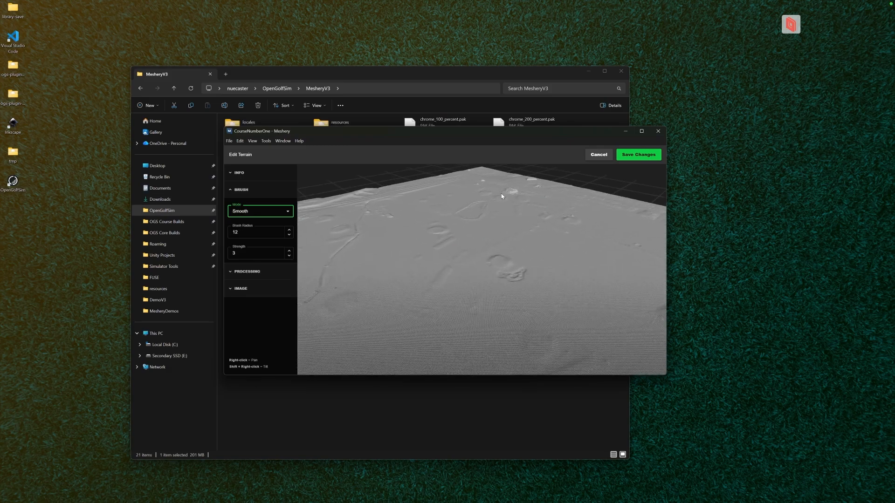
pyautogui.moveTo(502, 194); pyautogui.dragTo(404, 269)
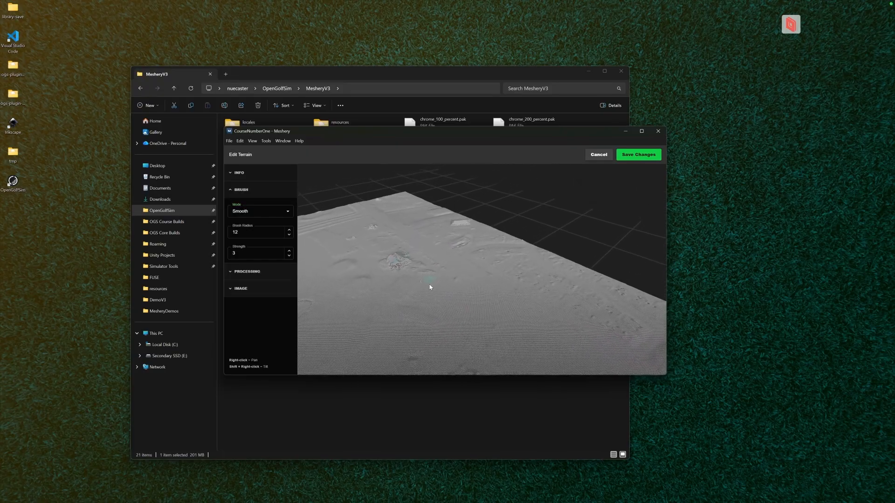
pyautogui.click(266, 210)
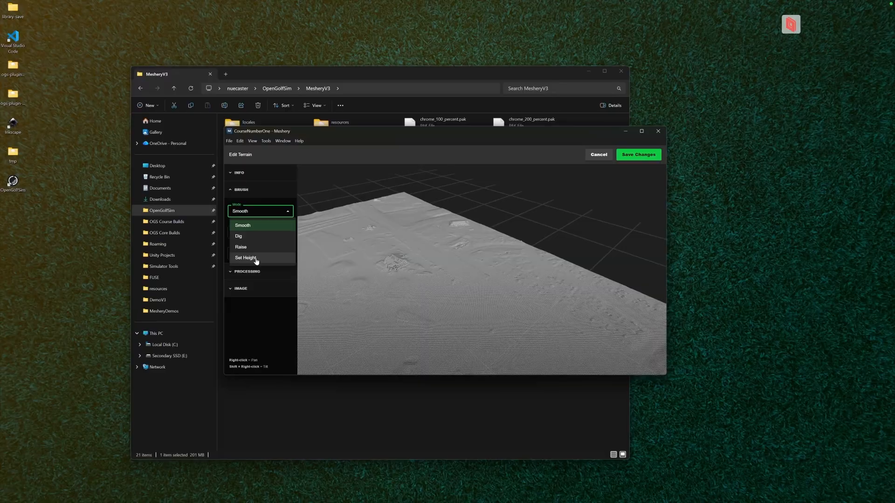
pyautogui.click(246, 257)
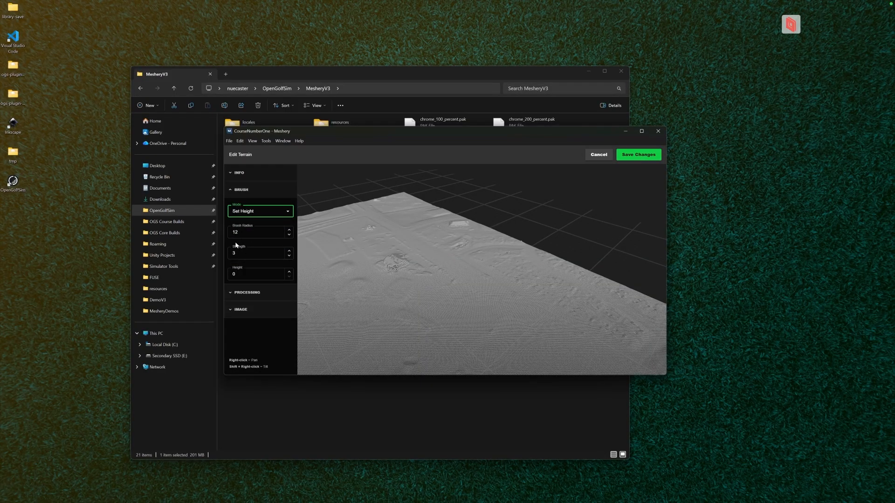
pyautogui.click(376, 258)
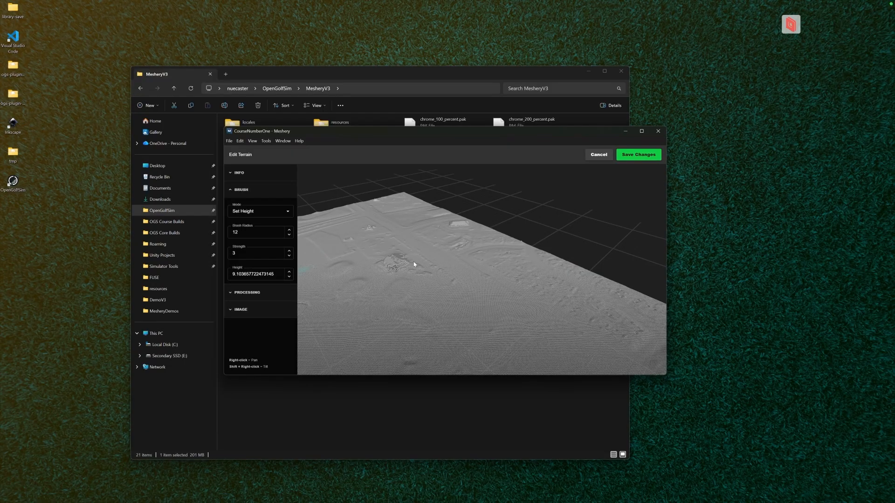
pyautogui.click(380, 287)
pyautogui.click(367, 262)
pyautogui.click(390, 265)
# - Save the edited terrain as a RAW file in the project's terrain folder, keeping the suggested file name
pyautogui.click(643, 154)
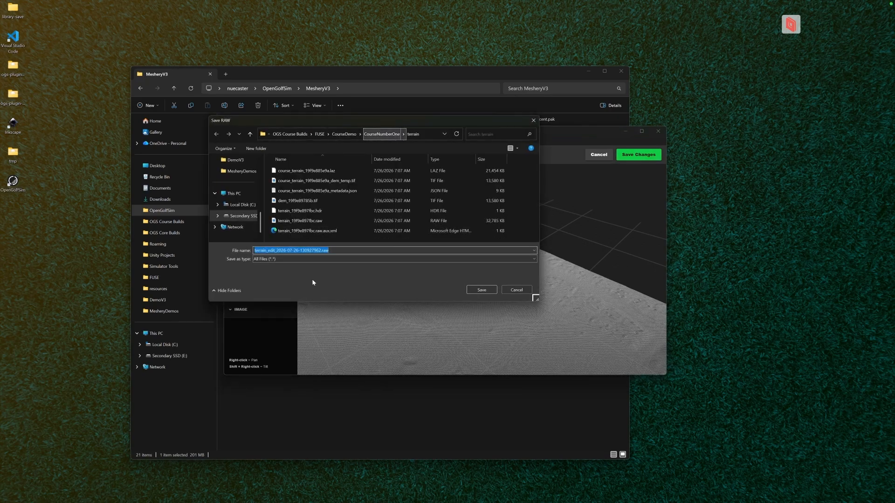
pyautogui.click(278, 251)
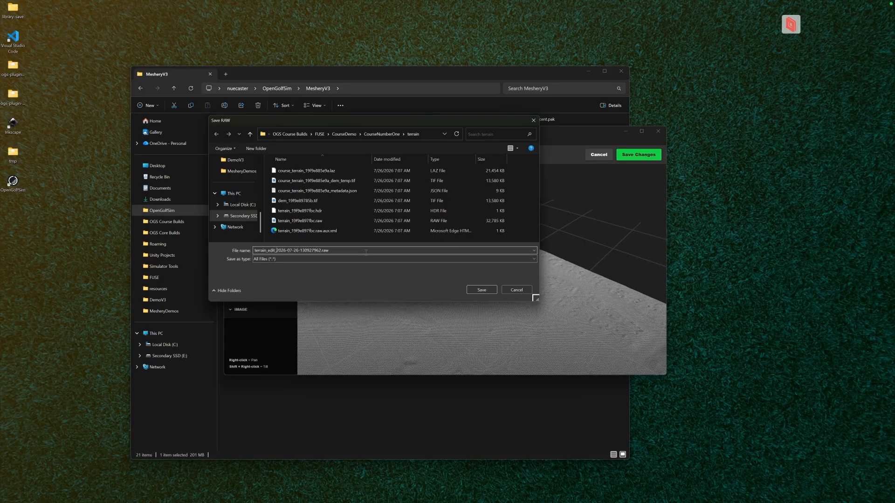
pyautogui.click(481, 289)
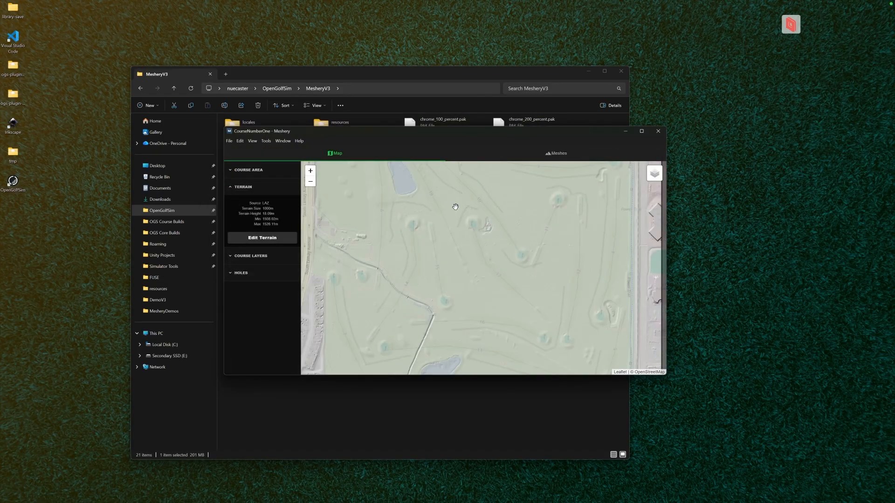
# - Switch the base map to Google Satellite and hide the hillshade layer
pyautogui.click(247, 256)
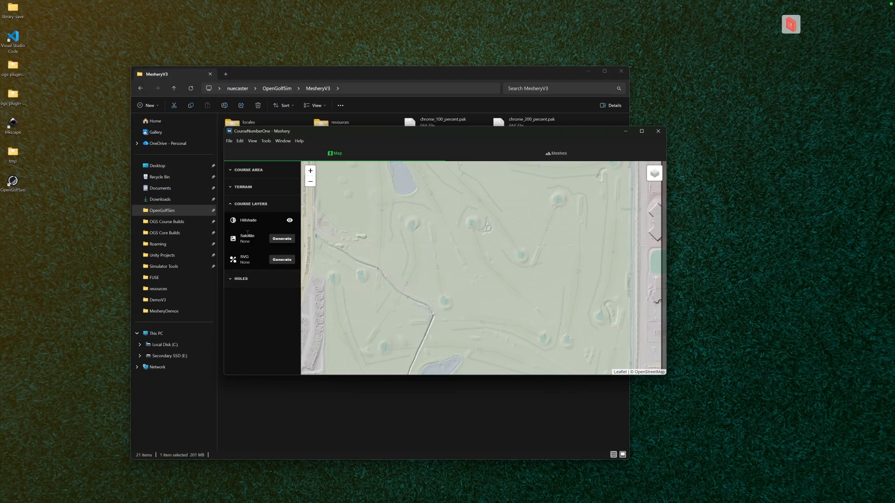
pyautogui.moveTo(653, 174)
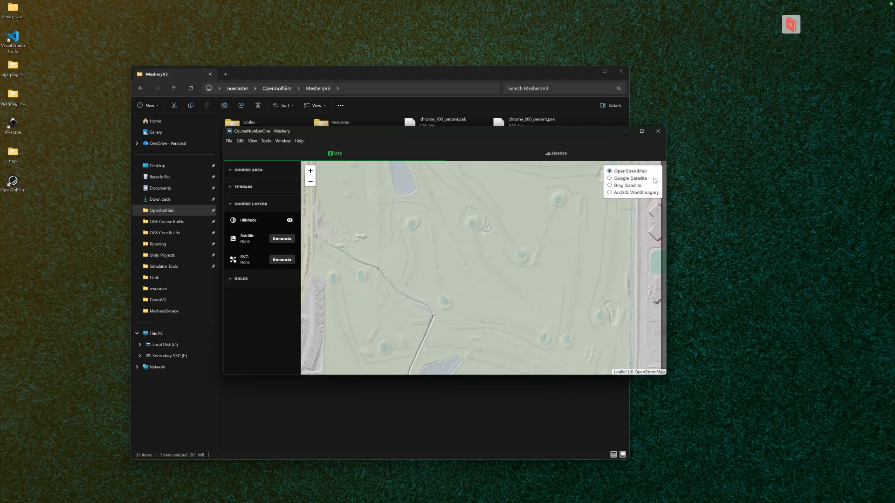
pyautogui.click(625, 179)
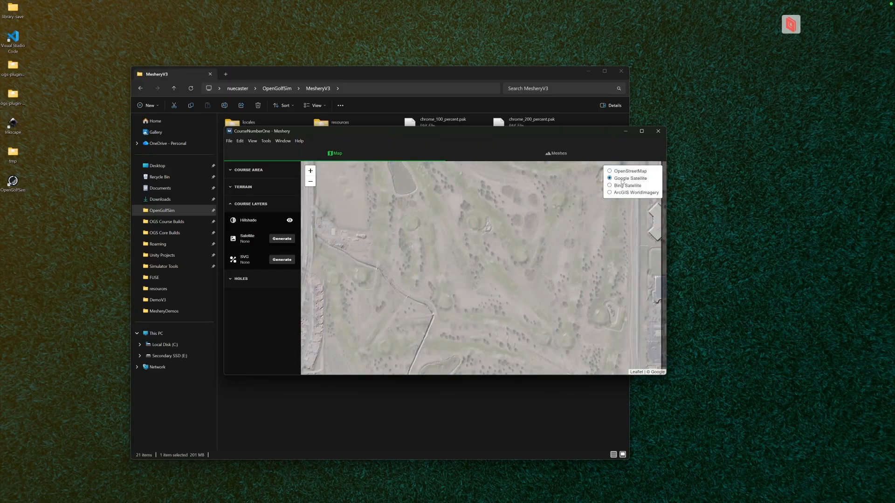
pyautogui.click(290, 220)
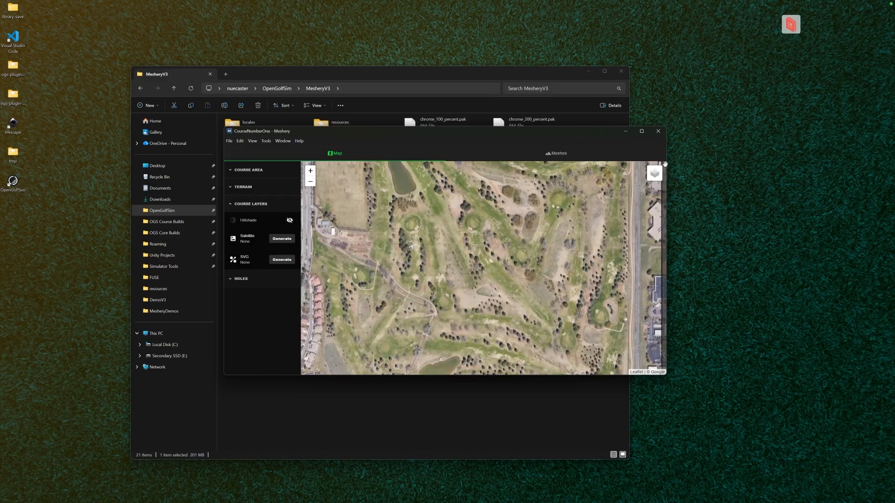
# - Compare the Bing Satellite, ArcGIS WorldImagery and Google Satellite base maps, and choose Bing Satellite for the course area
pyautogui.moveTo(654, 173)
pyautogui.click(632, 186)
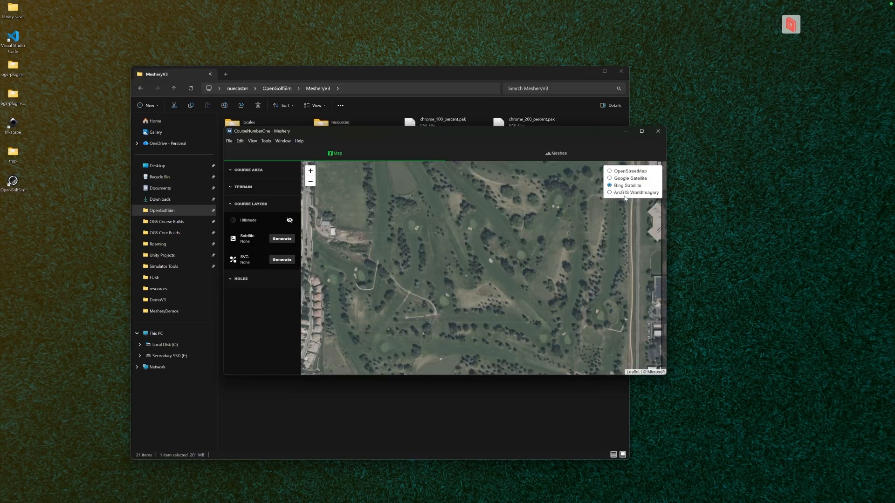
pyautogui.click(625, 194)
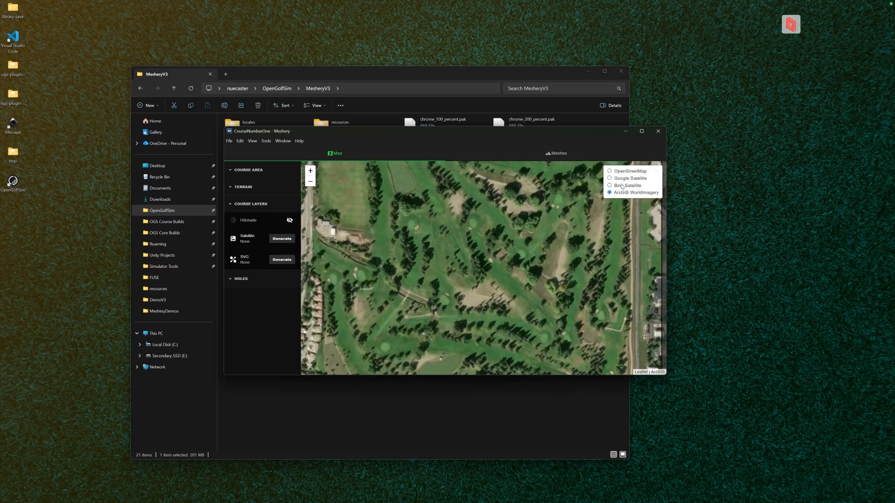
pyautogui.click(624, 179)
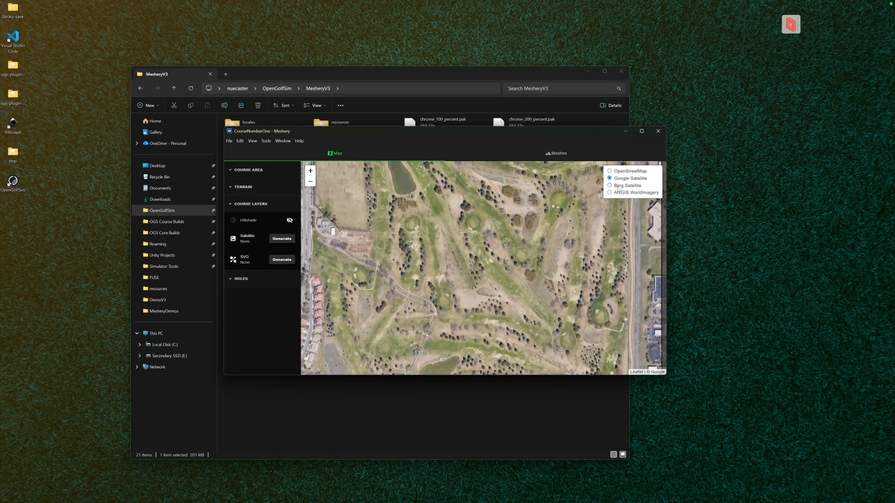
pyautogui.click(618, 187)
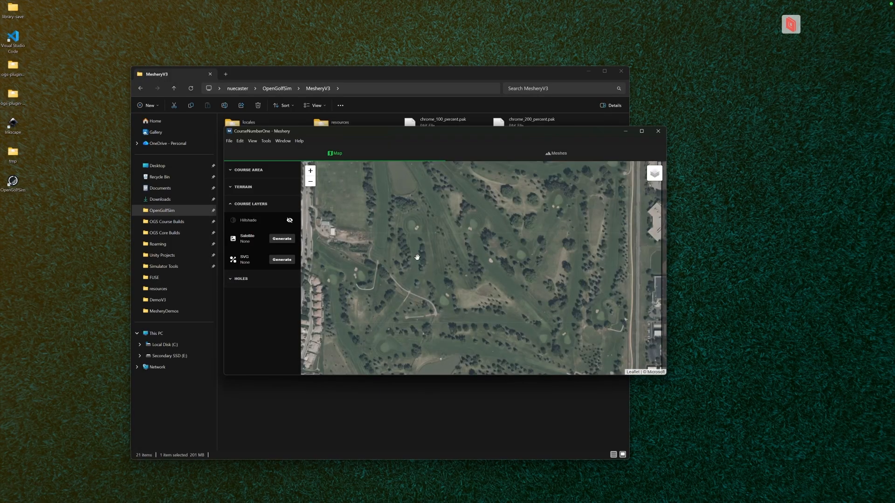
pyautogui.scroll(-1, 417, 257)
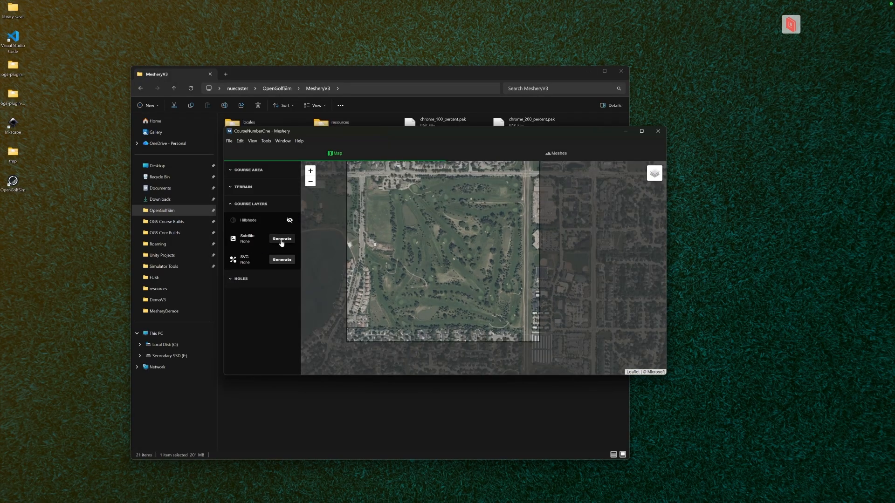
# - Generate the satellite layer for the course area with Bing Satellite as the imagery source
pyautogui.click(280, 239)
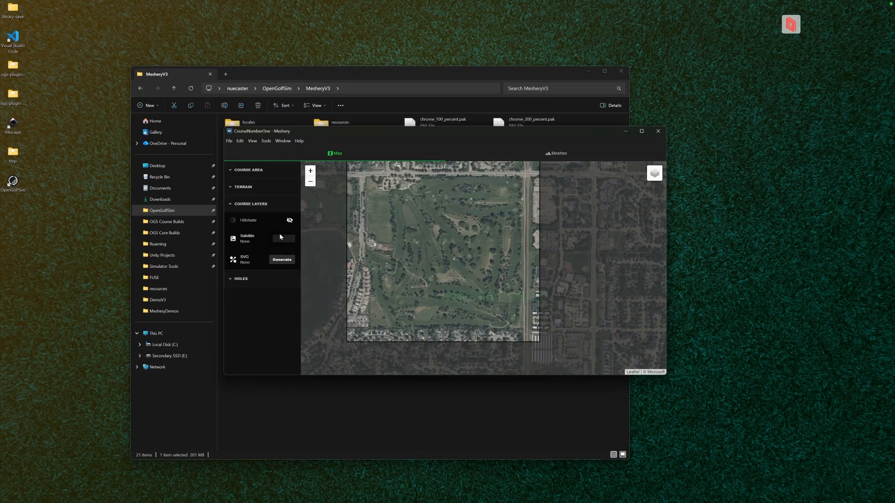
pyautogui.click(423, 268)
pyautogui.click(384, 300)
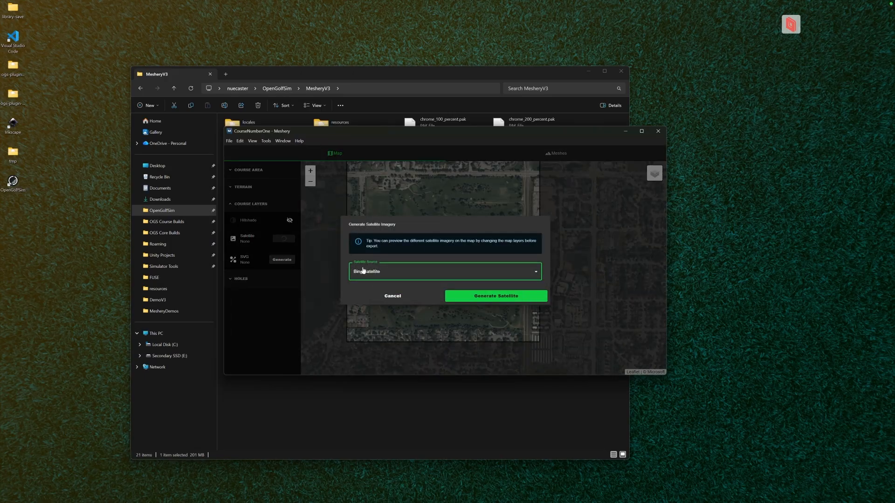
pyautogui.click(501, 296)
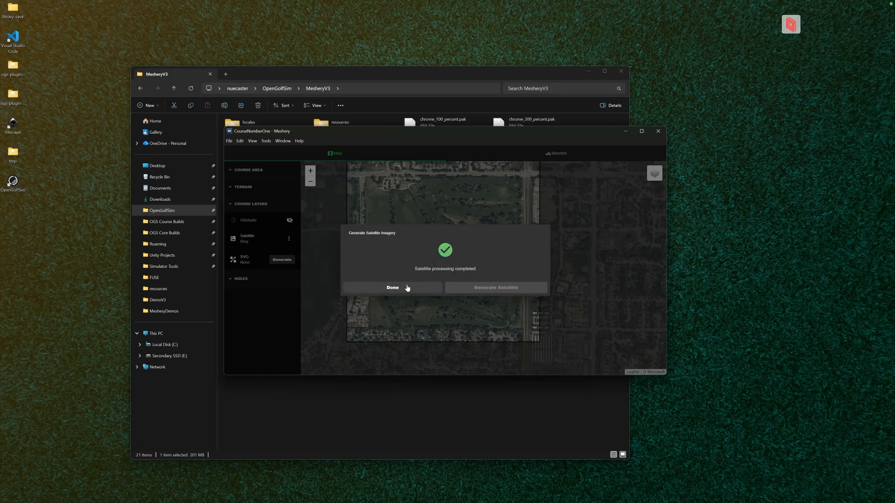
pyautogui.click(408, 288)
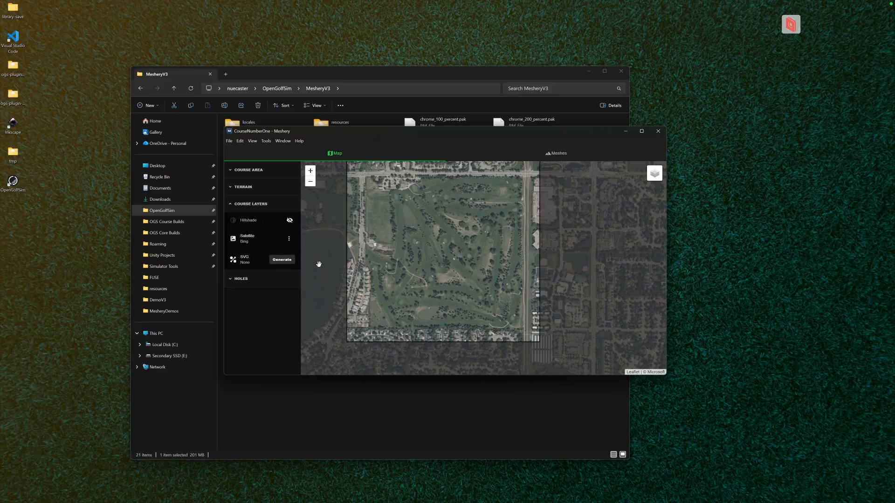
# - Switch the base map to OpenStreetMap and examine the golf features mapped inside the course area
pyautogui.click(289, 260)
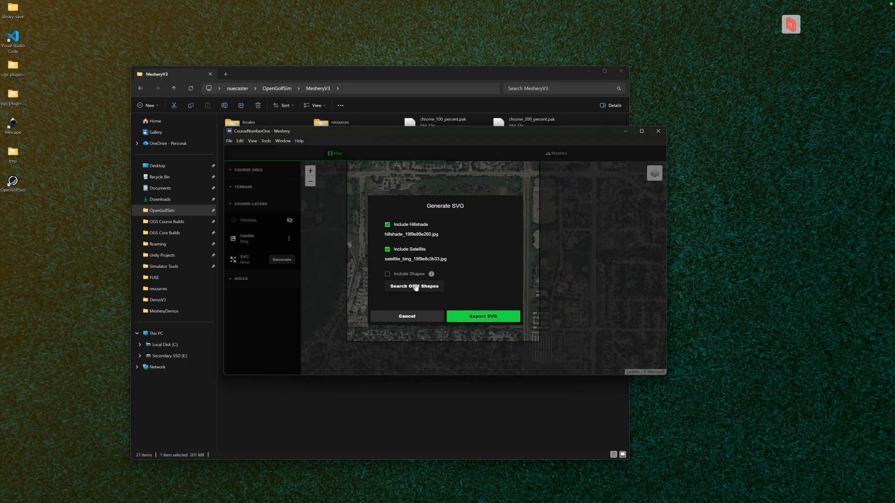
pyautogui.click(398, 316)
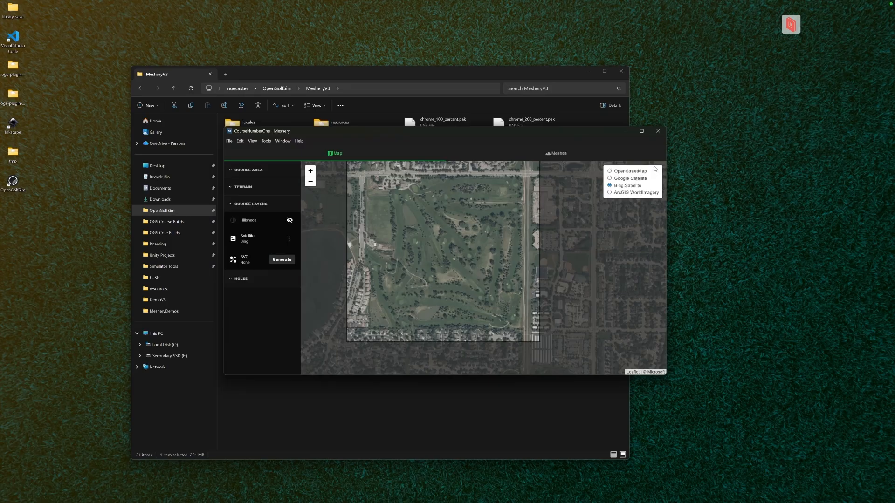
pyautogui.click(633, 172)
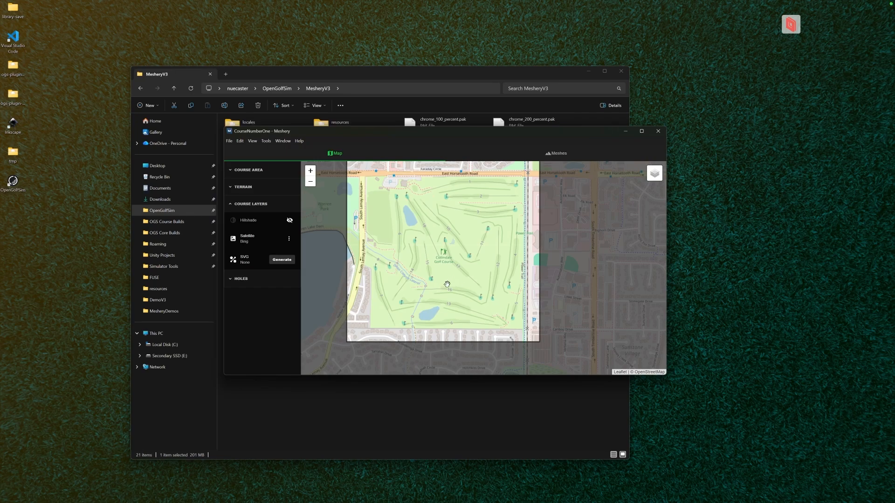
pyautogui.moveTo(489, 226); pyautogui.dragTo(486, 244)
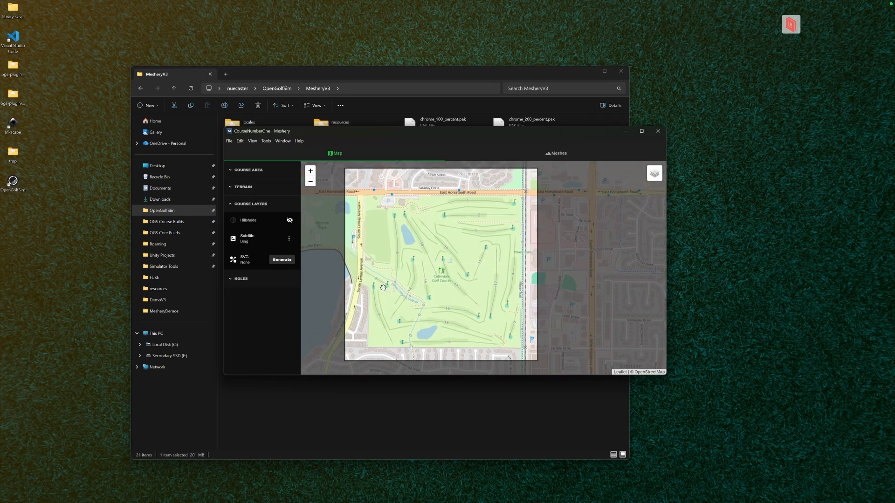
# - Search for OSM shapes and export the SVG with hillshade, satellite and shapes as course.svg in the CourseNumberOne folder
pyautogui.click(288, 260)
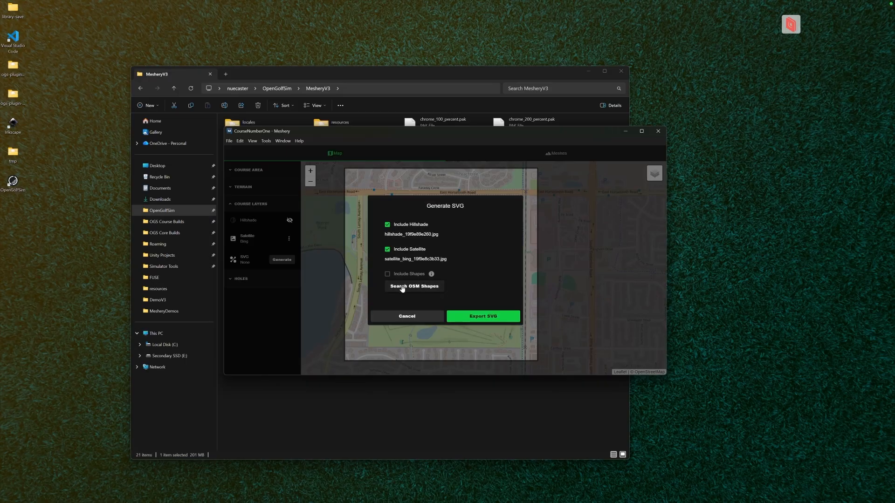
pyautogui.click(402, 287)
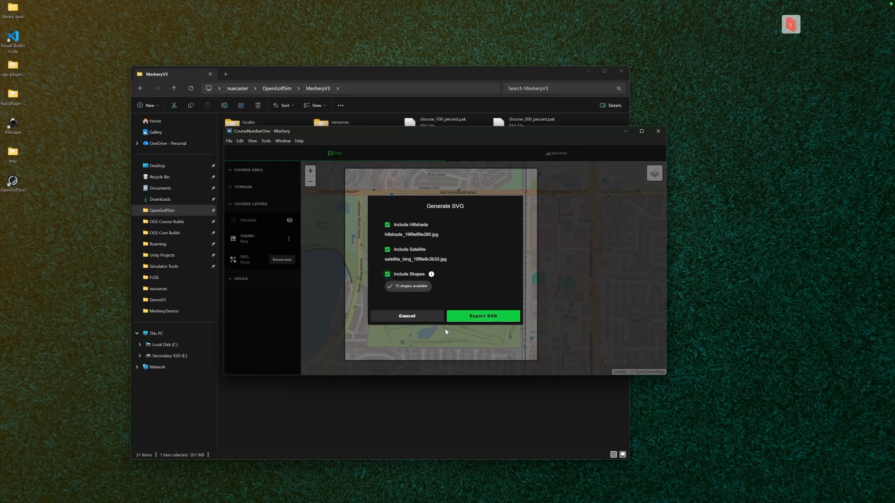
pyautogui.click(484, 317)
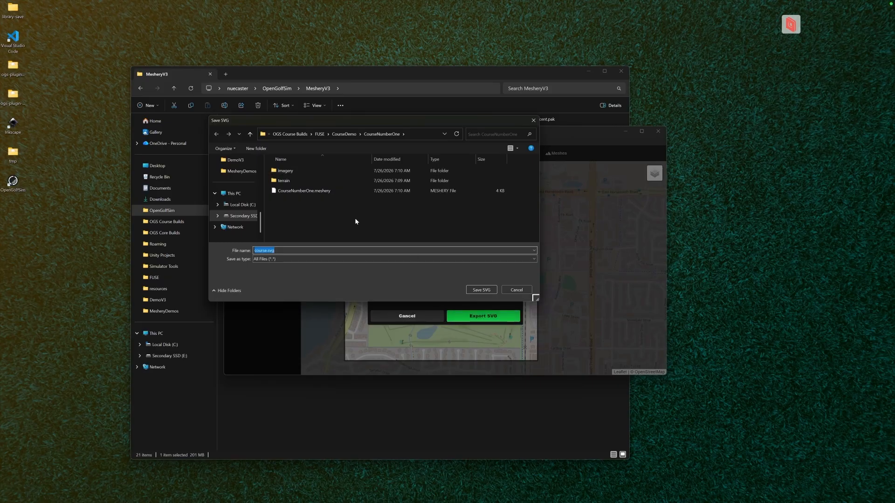
pyautogui.click(321, 204)
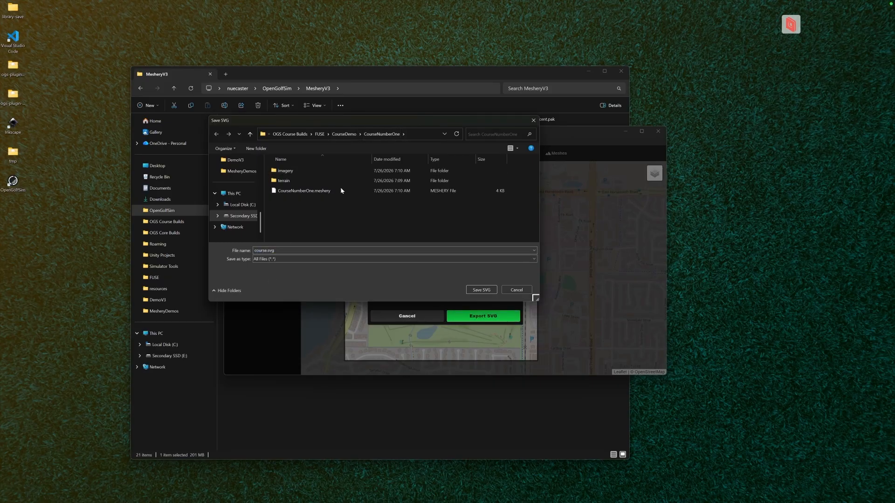
pyautogui.click(481, 291)
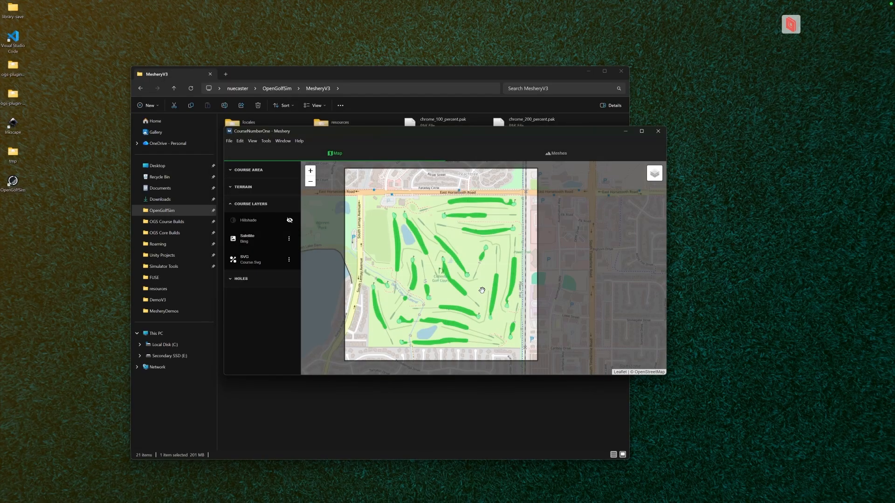
# - Inspect the generated fairway and green shapes over OpenStreetMap, and switch the base map to Google Satellite to compare them with the imagery
pyautogui.scroll(1, 396, 309)
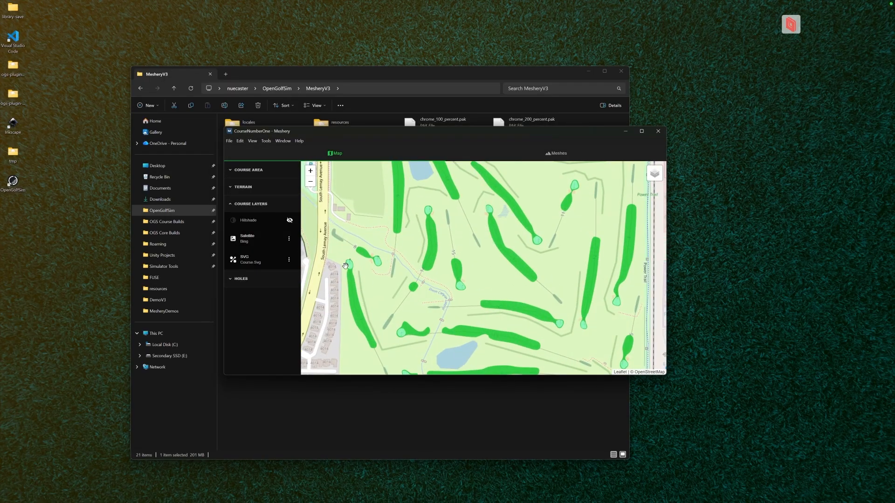
pyautogui.scroll(-1, 525, 264)
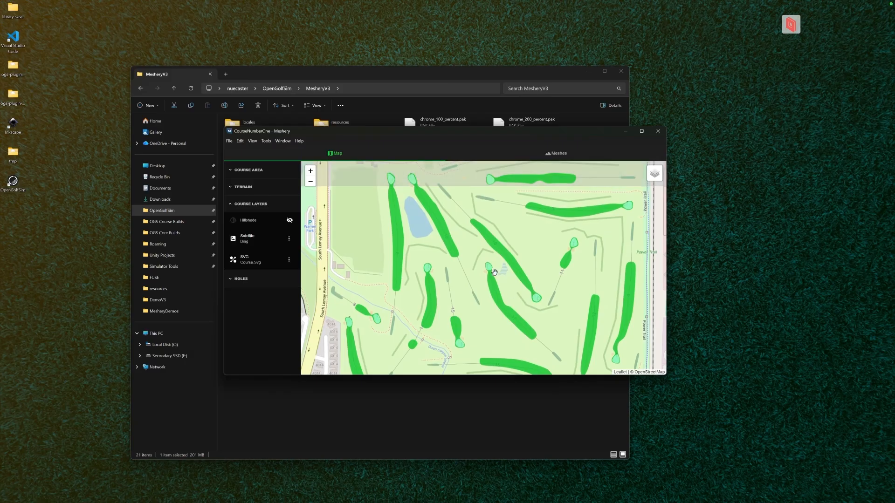
pyautogui.moveTo(499, 278); pyautogui.dragTo(471, 272)
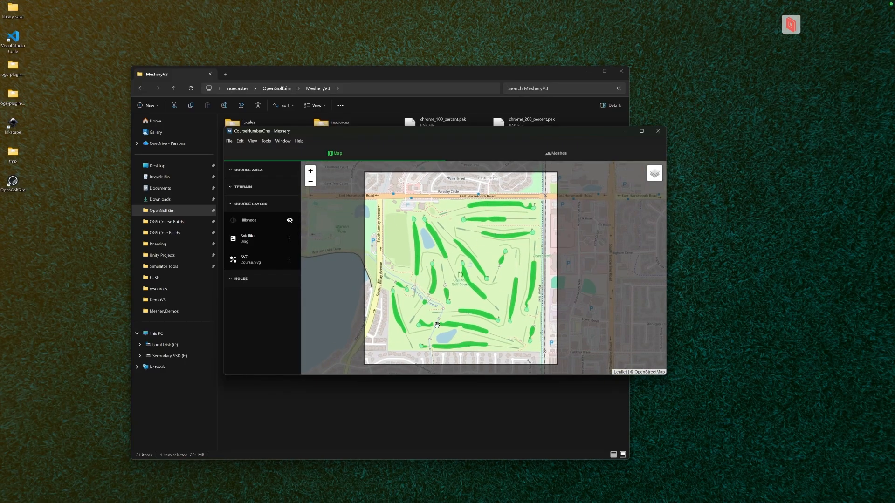
pyautogui.click(637, 180)
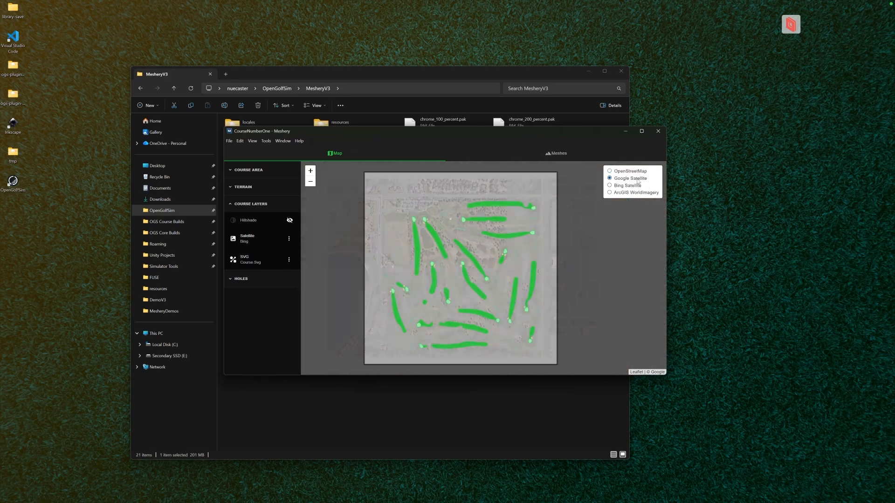
pyautogui.scroll(4, 454, 262)
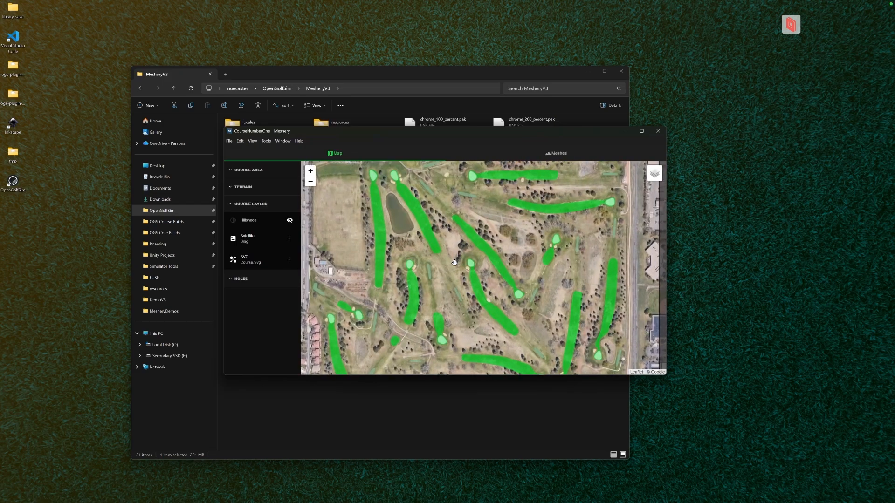
pyautogui.scroll(-5, 455, 263)
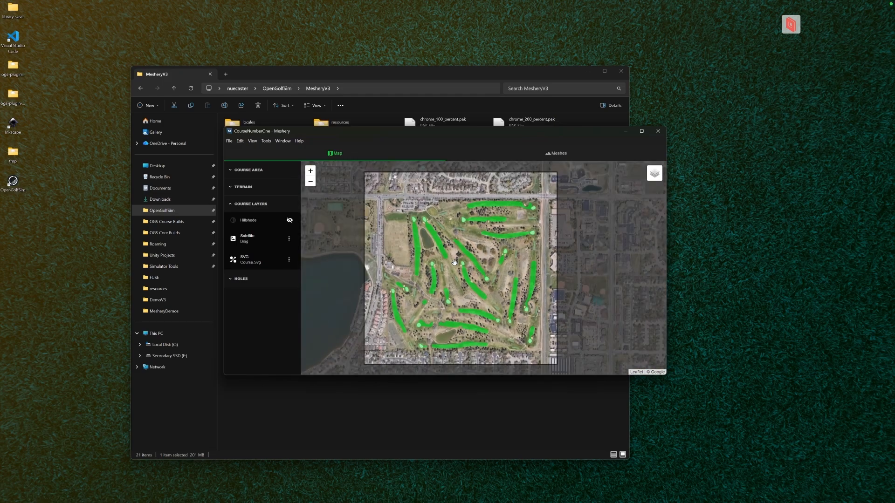
pyautogui.moveTo(443, 270)
pyautogui.mouseDown()
pyautogui.moveTo(423, 283)
pyautogui.moveTo(431, 272)
pyautogui.mouseUp()
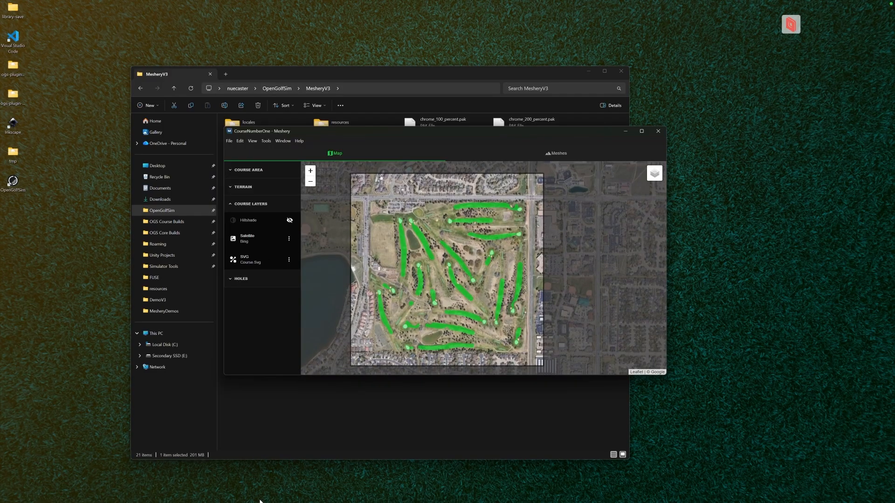
# - Find Inkscape among the installed apps and launch it
pyautogui.moveTo(208, 500)
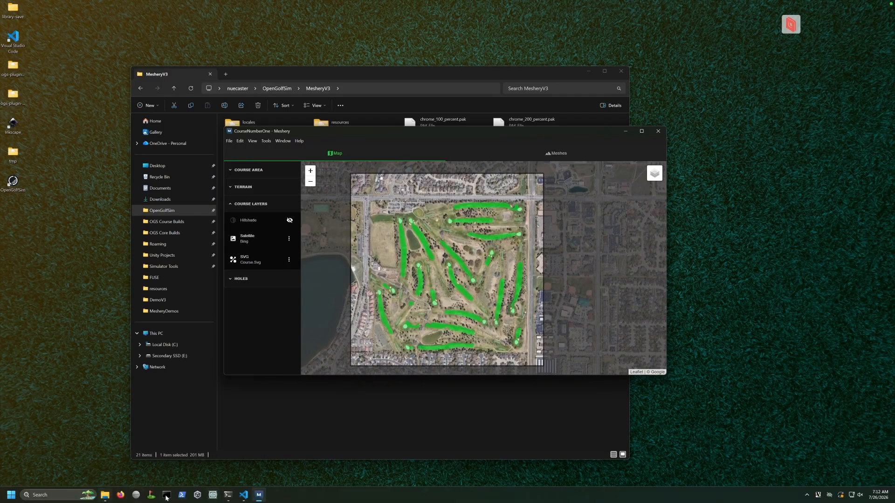
pyautogui.click(41, 495)
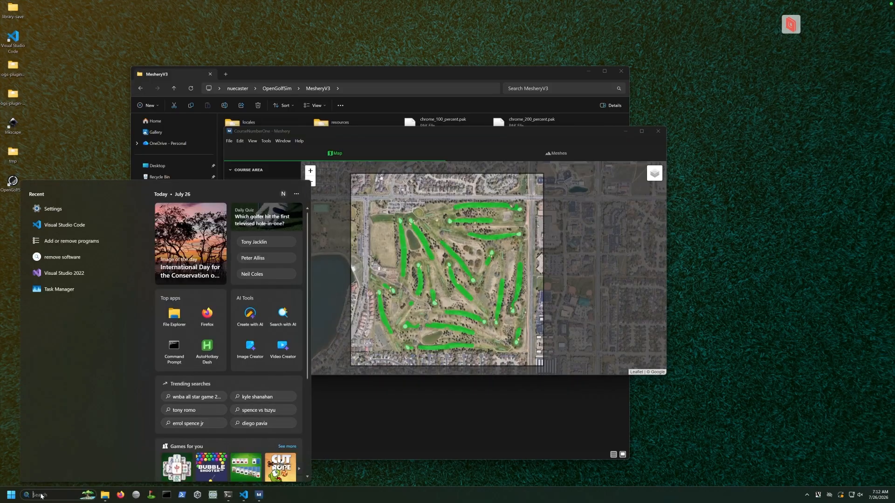
pyautogui.write('ink')
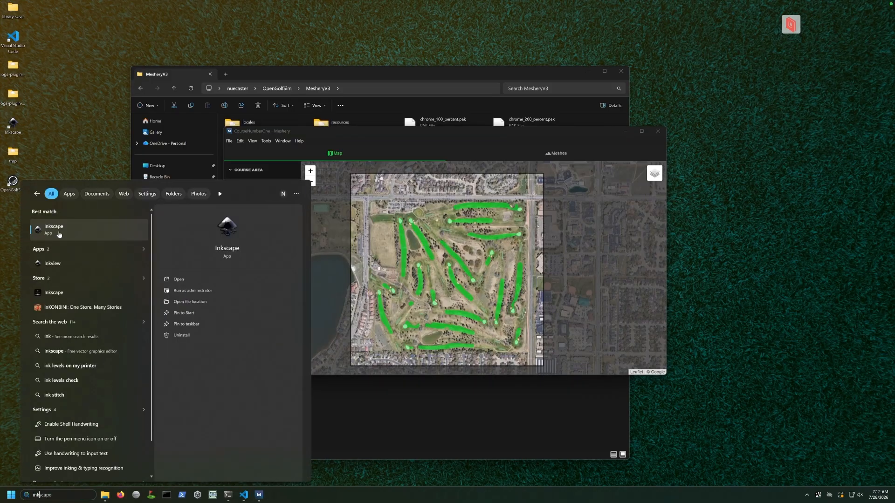
pyautogui.click(59, 233)
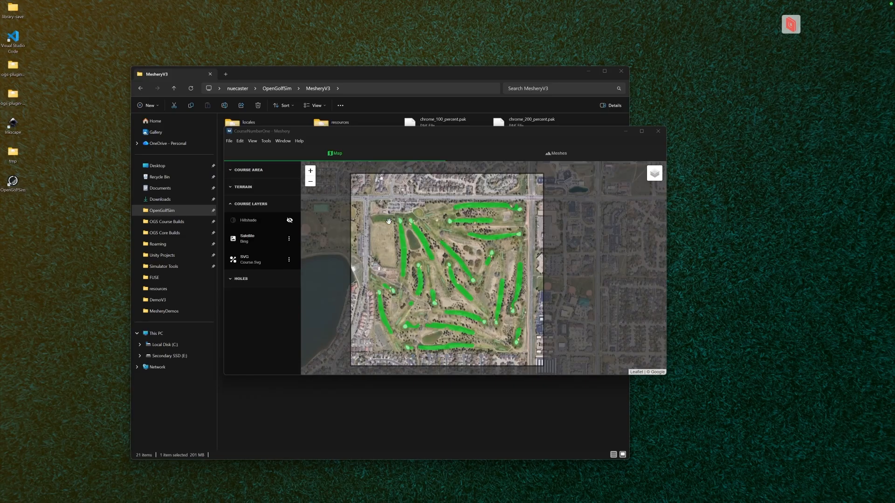
pyautogui.moveTo(376, 502)
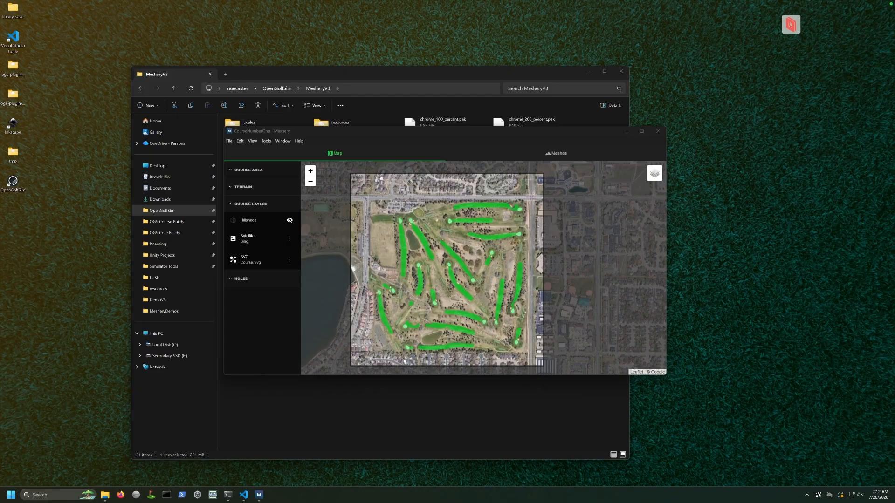
# - Return to Meshery and export the Inkscape palette as OpenGolfSimPalette.gpl to the Documents folder
pyautogui.click(345, 135)
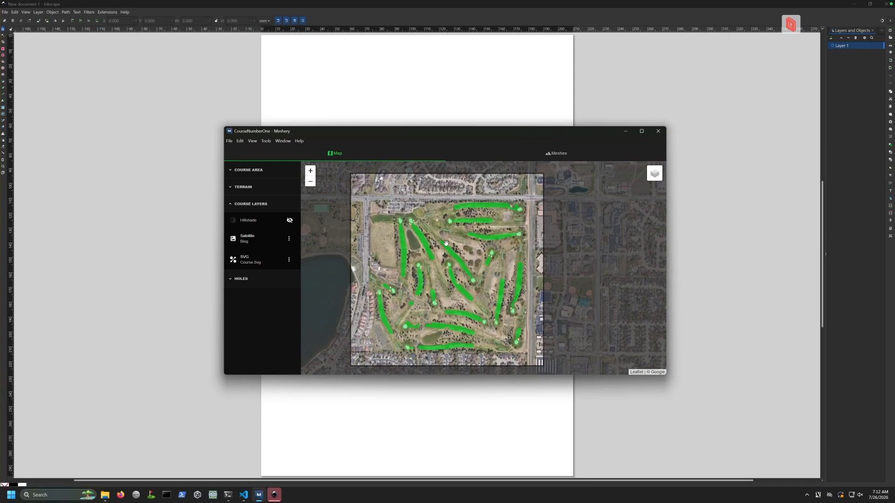
pyautogui.click(270, 141)
pyautogui.click(275, 165)
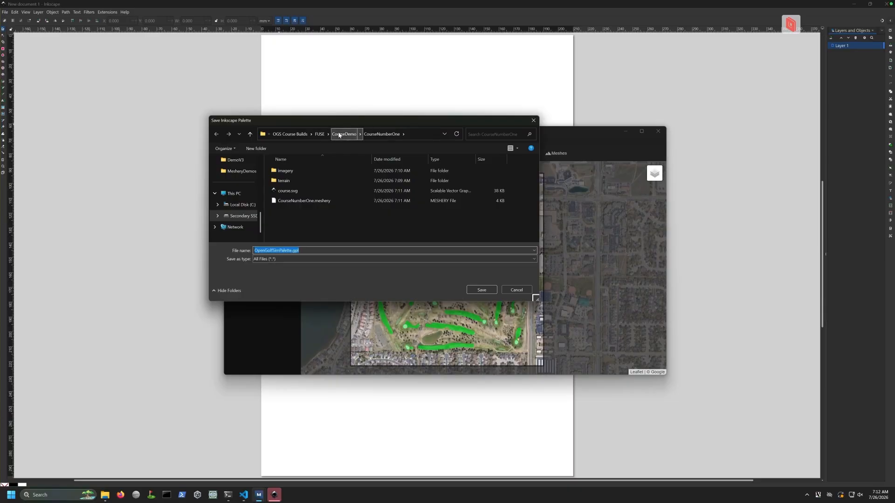
pyautogui.scroll(5, 224, 199)
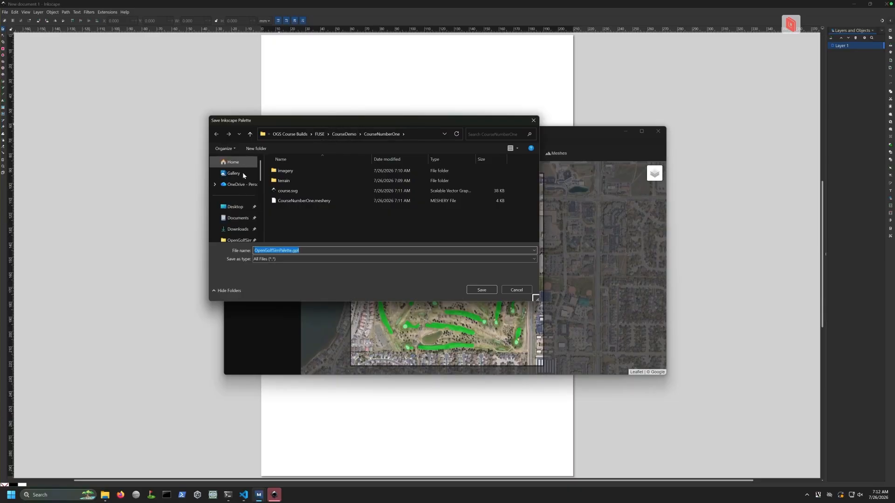
pyautogui.click(235, 207)
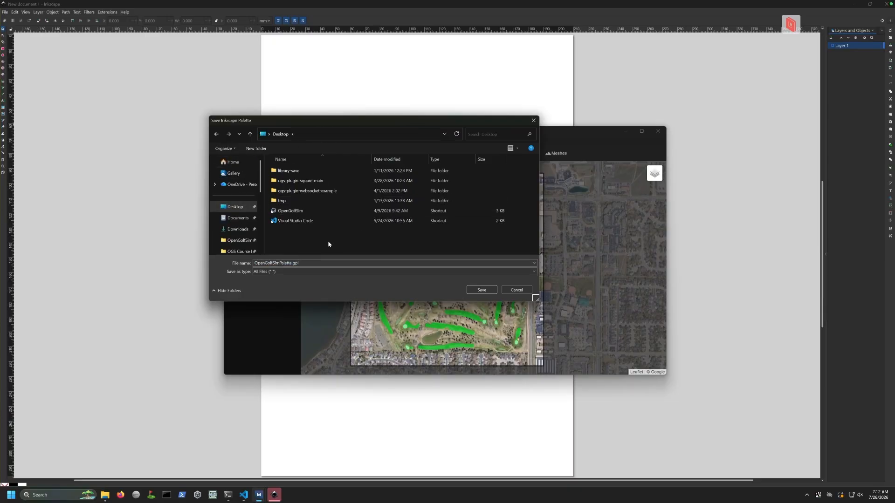
pyautogui.press('Down')
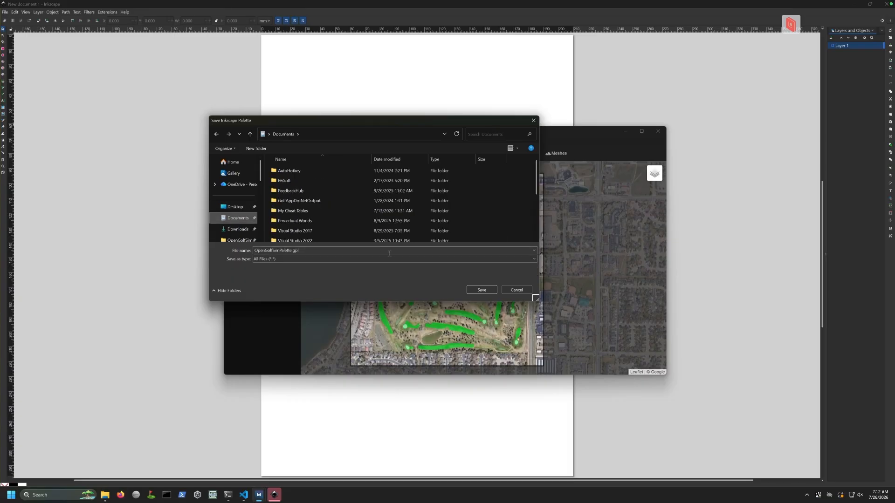
pyautogui.click(482, 290)
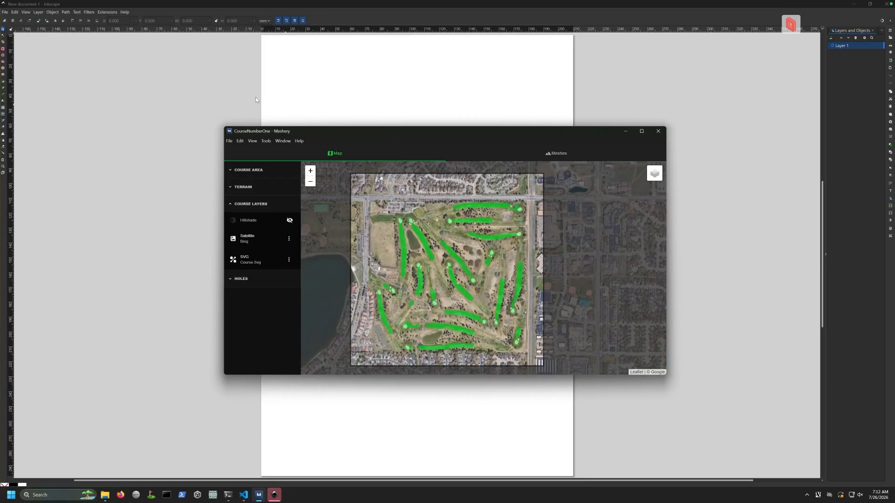
# - Switch to Inkscape, open its Preferences and enlarge the dialog so more of the category list shows
pyautogui.click(182, 78)
pyautogui.click(4, 12)
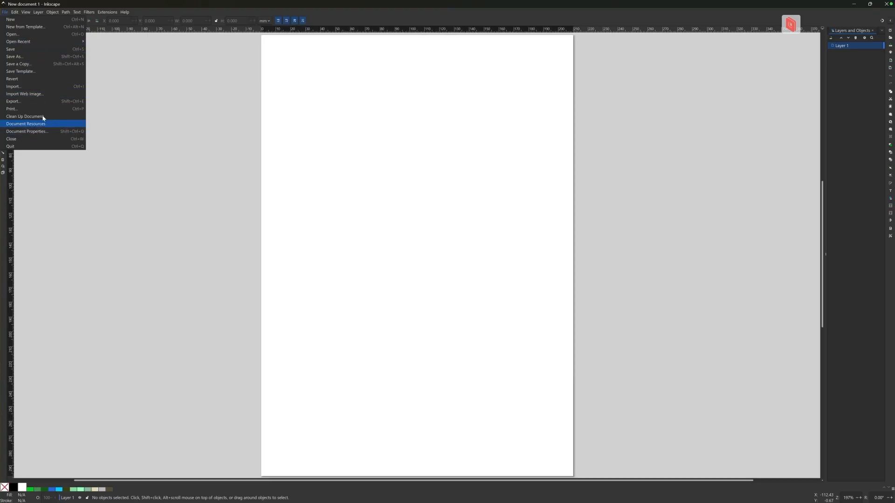
pyautogui.click(14, 13)
pyautogui.click(15, 12)
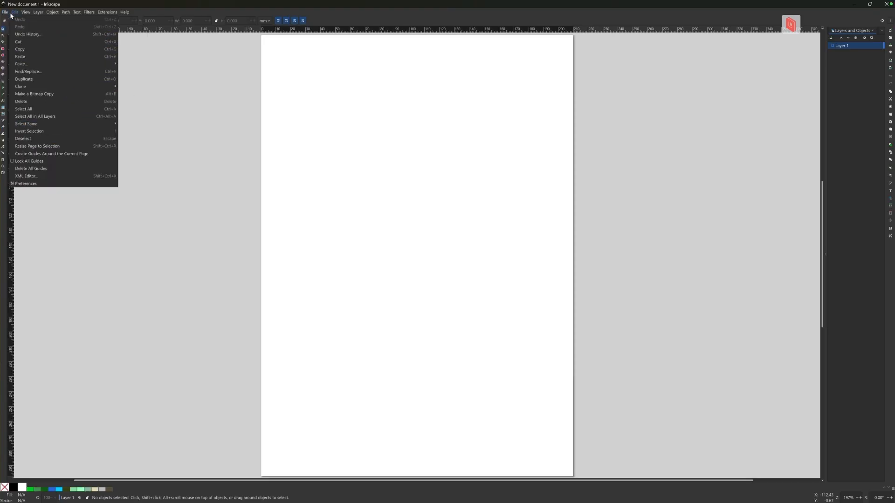
pyautogui.click(29, 184)
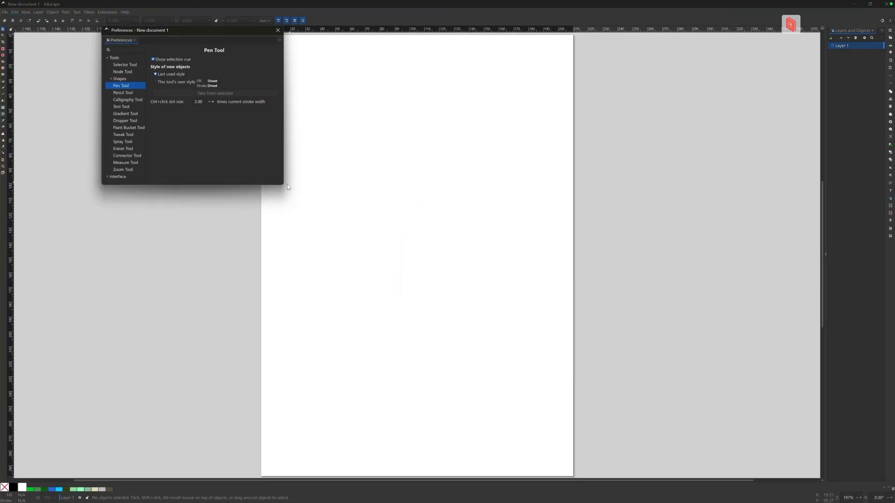
pyautogui.moveTo(284, 185); pyautogui.dragTo(363, 225)
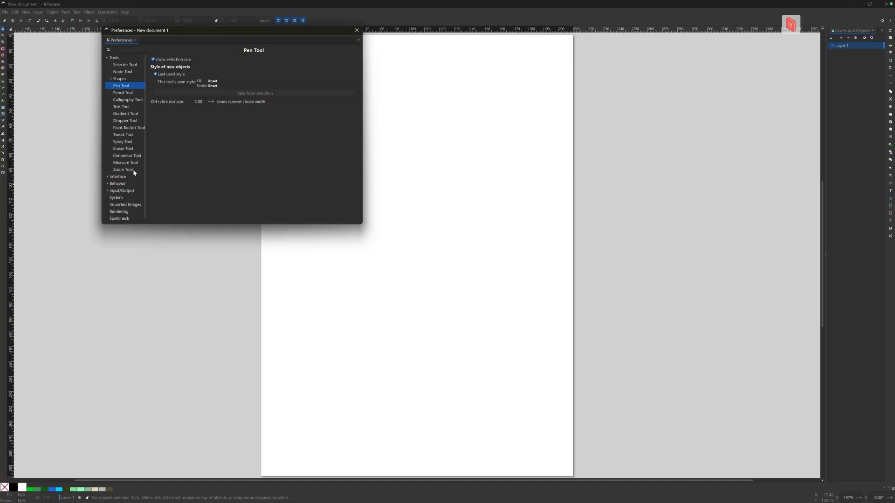
# - Open the user palettes folder from the System preferences and move OpenGolfSimPalette.gpl into it from the Documents folder
pyautogui.click(124, 197)
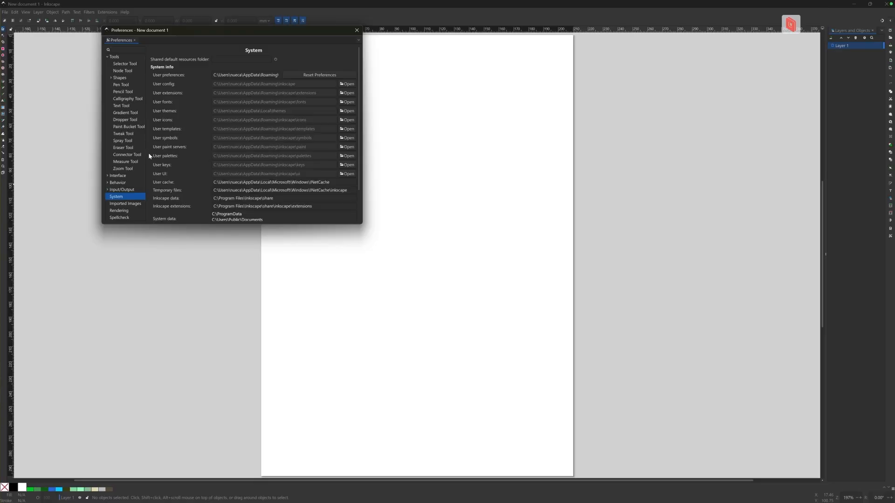
pyautogui.click(348, 156)
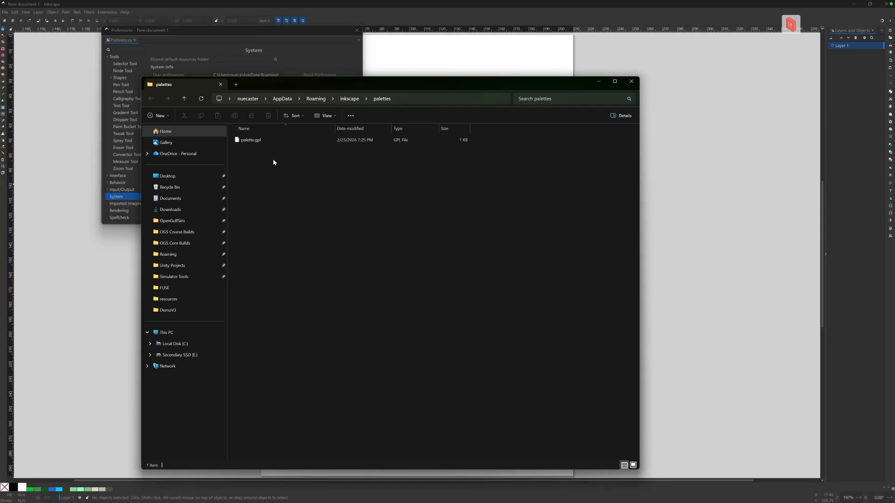
pyautogui.moveTo(295, 95); pyautogui.dragTo(497, 95)
pyautogui.click(339, 221)
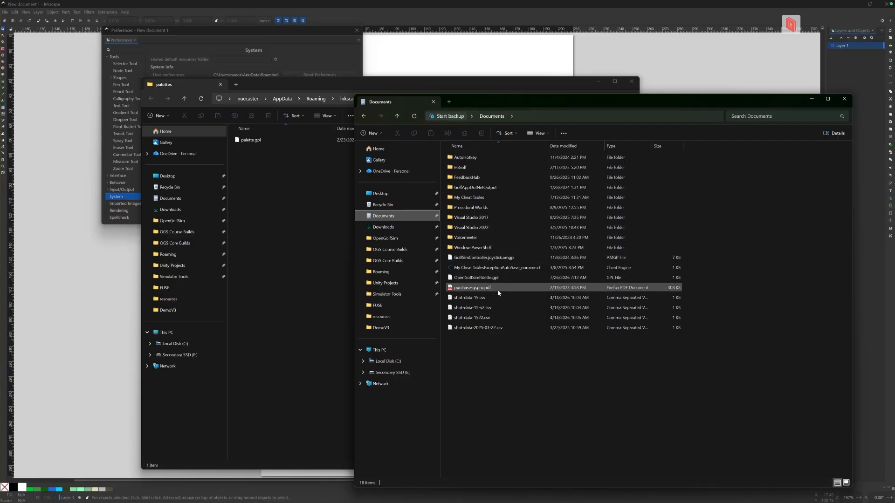
pyautogui.moveTo(488, 278); pyautogui.dragTo(295, 250)
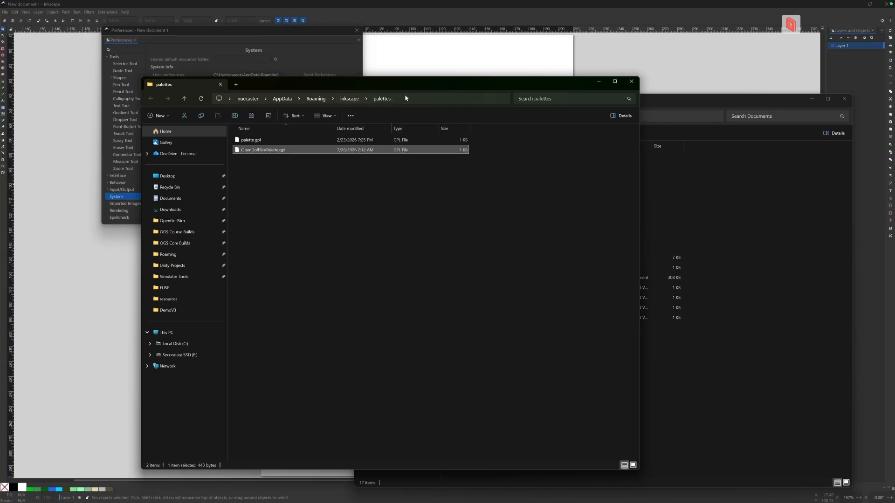
# - Close the Preferences dialog and restart Inkscape to load the added palette
pyautogui.click(278, 45)
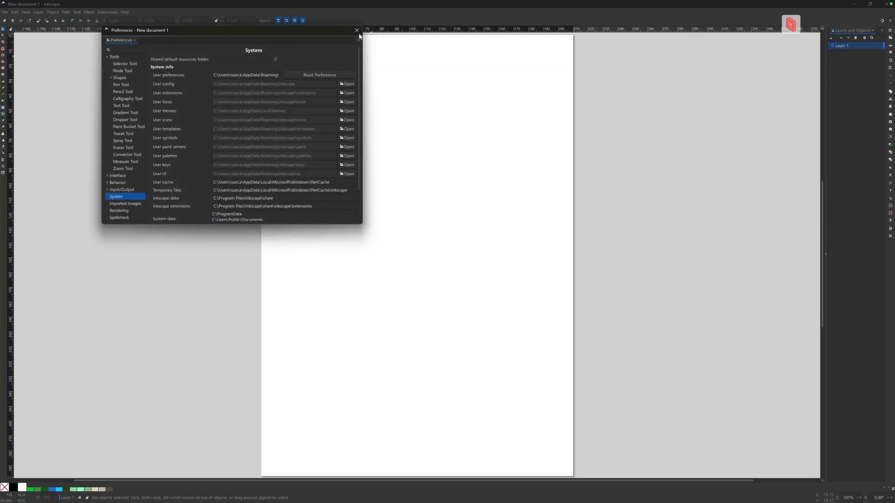
pyautogui.click(357, 29)
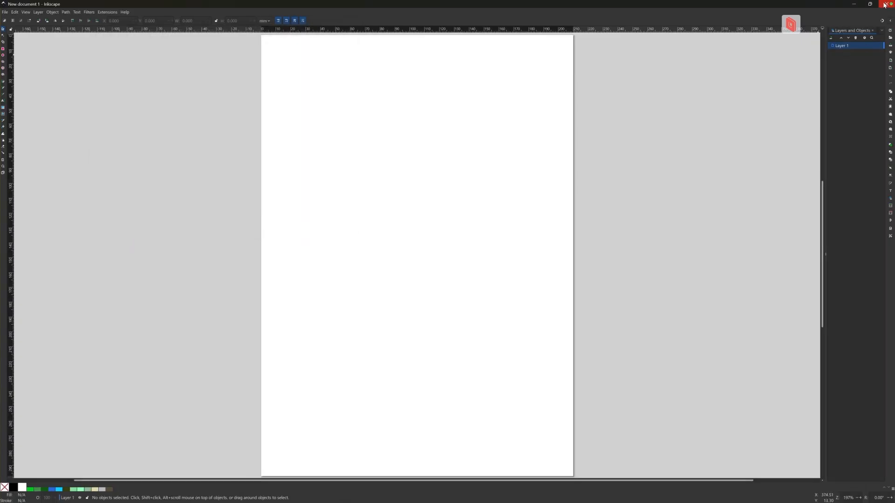
pyautogui.click(887, 4)
pyautogui.moveTo(55, 496)
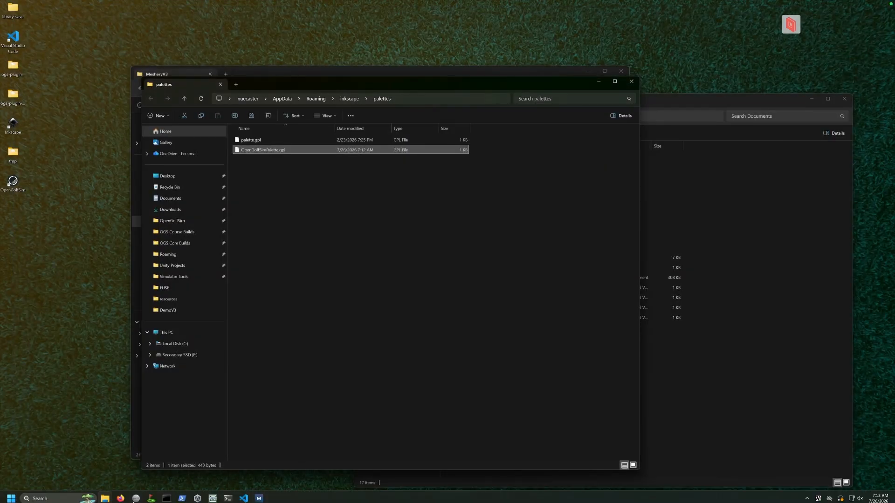
pyautogui.click(55, 496)
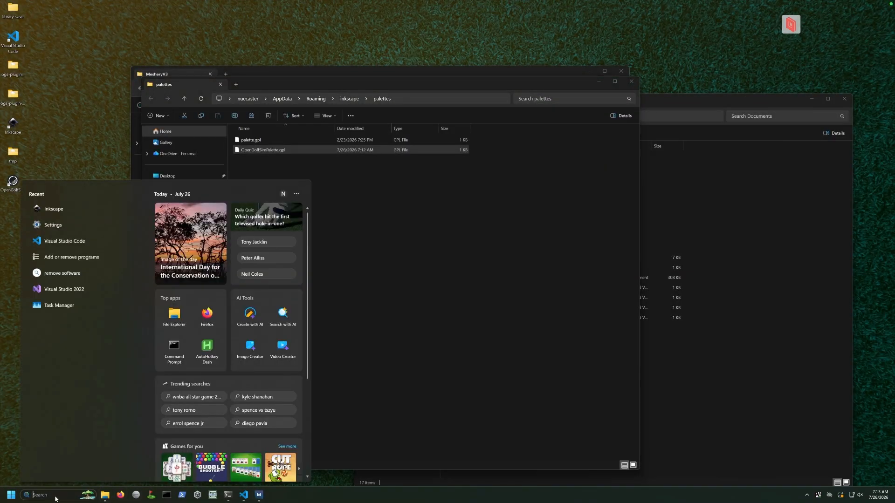
pyautogui.click(65, 209)
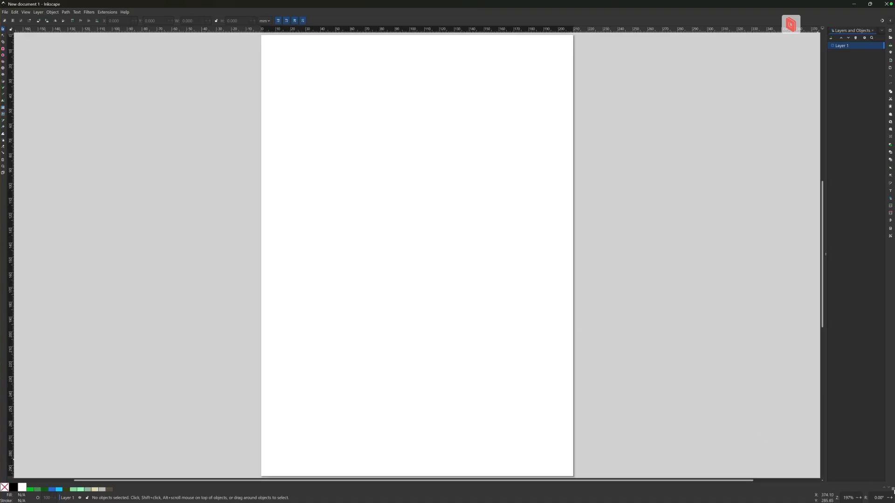
# - Switch the swatch palette to OpenGolfSim Surfaces v5
pyautogui.click(893, 490)
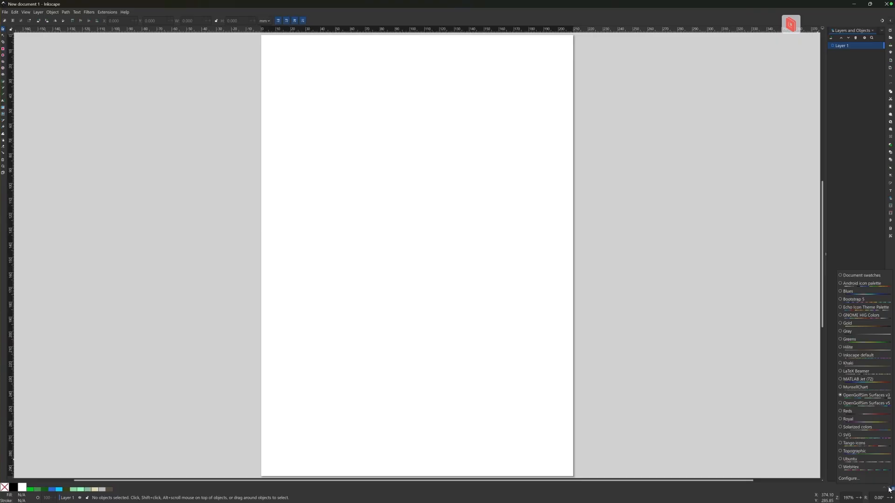
pyautogui.click(841, 407)
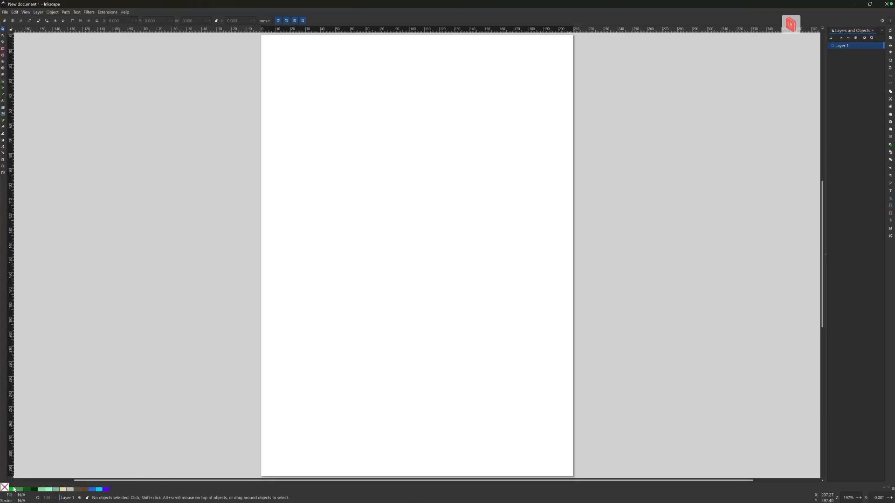
pyautogui.rightClick(35, 490)
pyautogui.click(169, 488)
# - Open course.svg from the CourseNumberOne folder under OGS Course Builds, FUSE, CourseDemo on the Secondary SSD (E:)
pyautogui.click(5, 12)
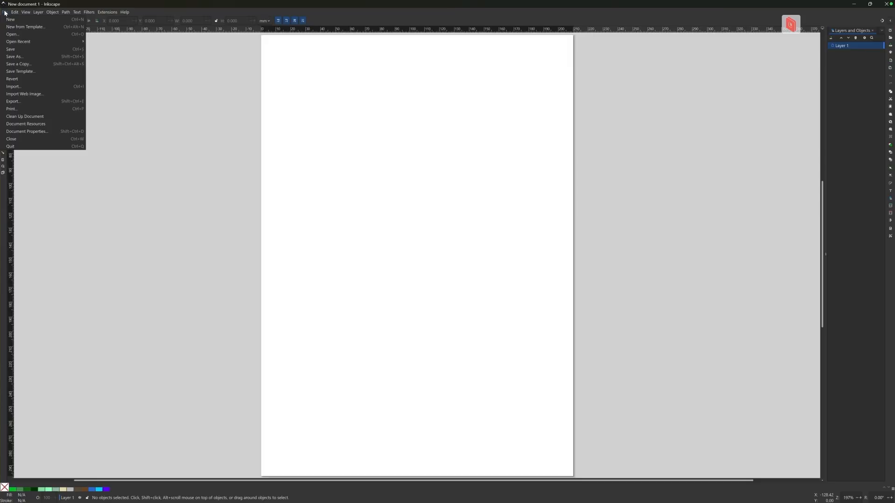
pyautogui.click(21, 35)
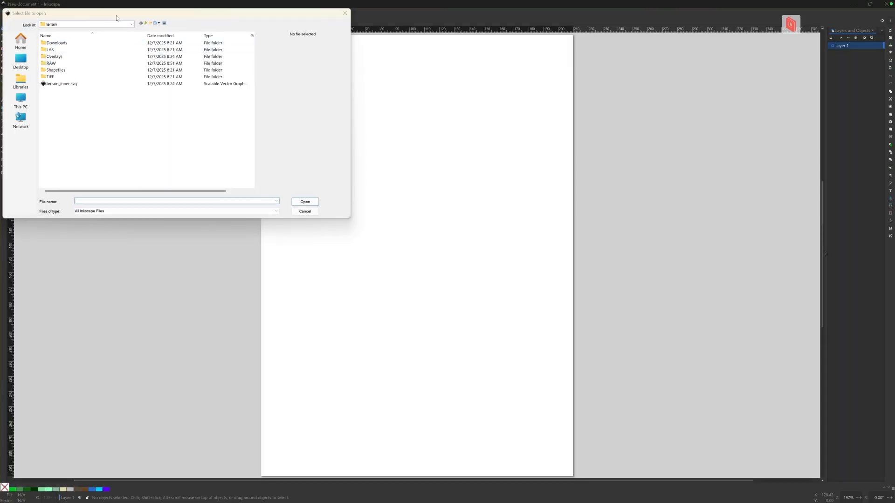
pyautogui.moveTo(115, 12); pyautogui.dragTo(347, 83)
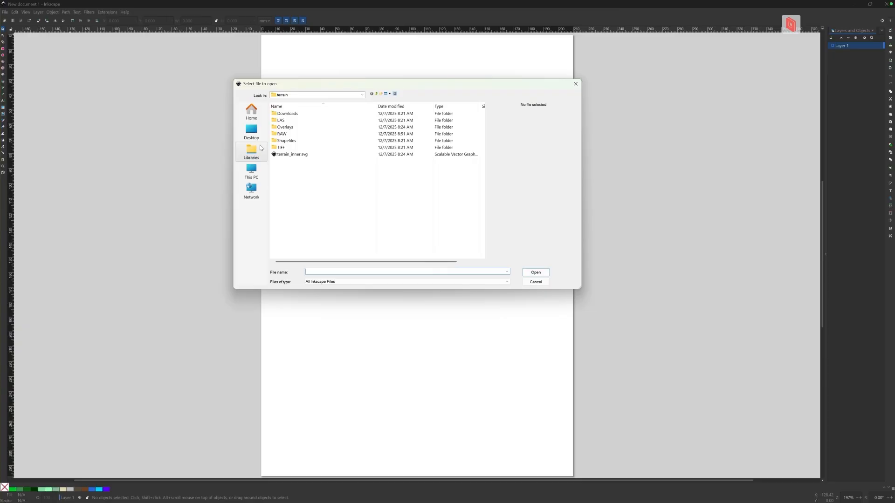
pyautogui.click(251, 170)
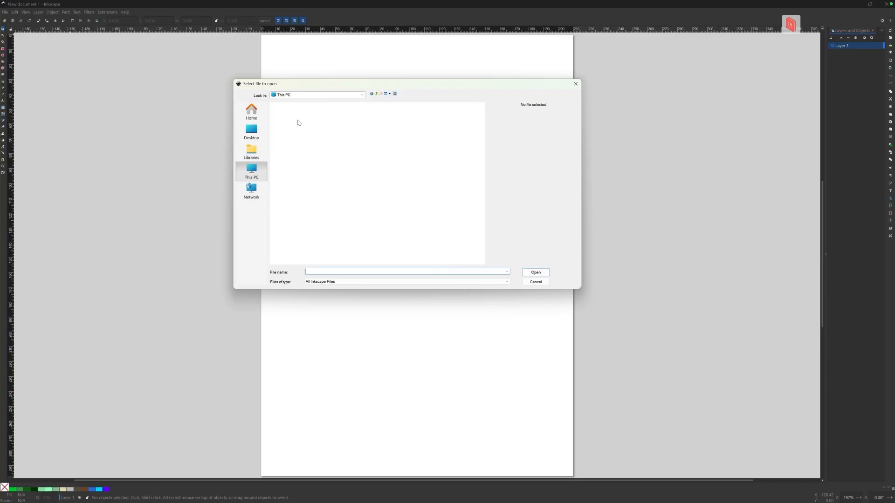
pyautogui.doubleClick(314, 140)
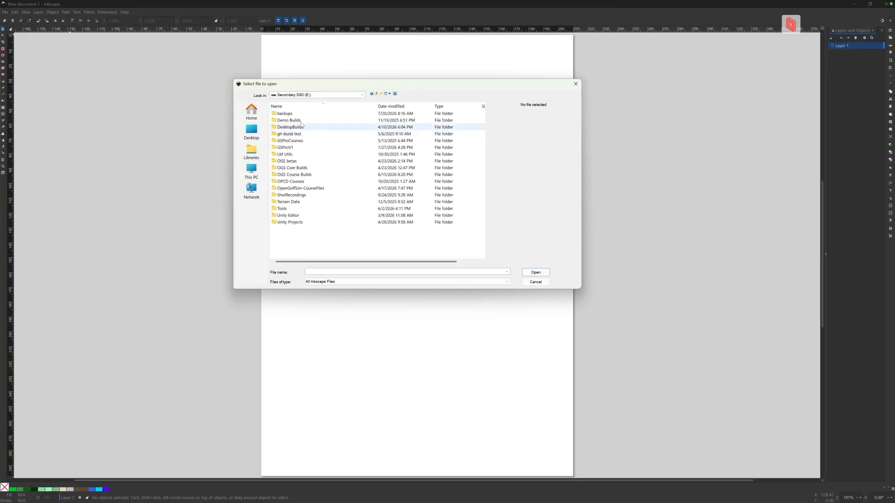
pyautogui.doubleClick(302, 175)
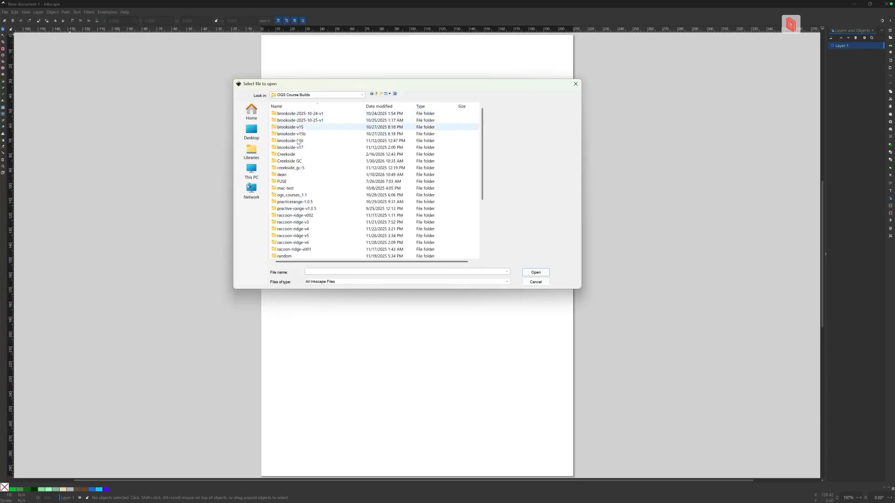
pyautogui.doubleClick(294, 183)
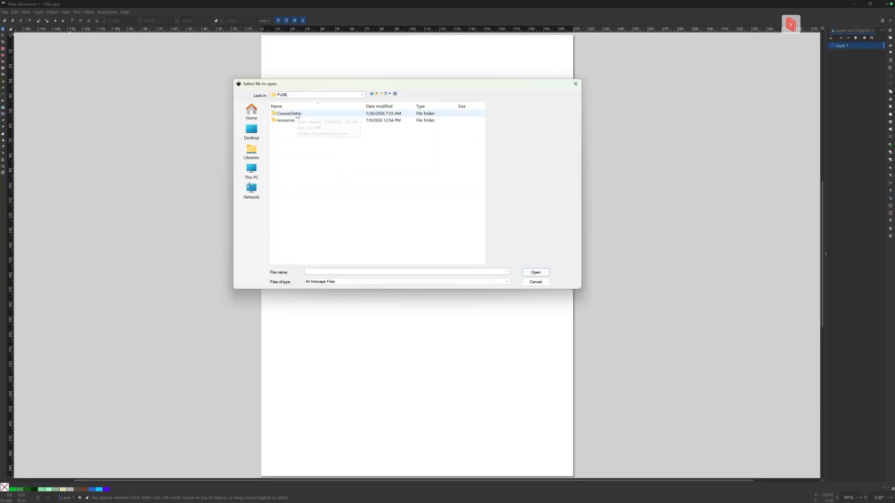
pyautogui.doubleClick(296, 115)
pyautogui.doubleClick(297, 114)
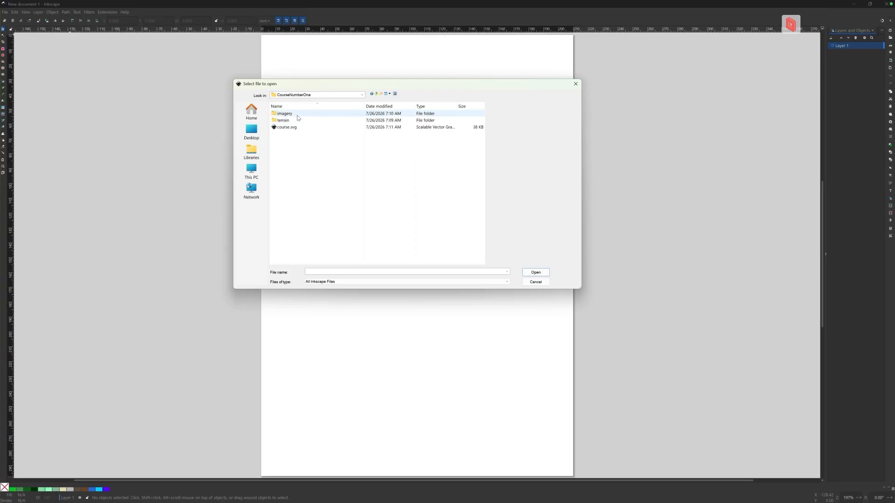
pyautogui.click(292, 130)
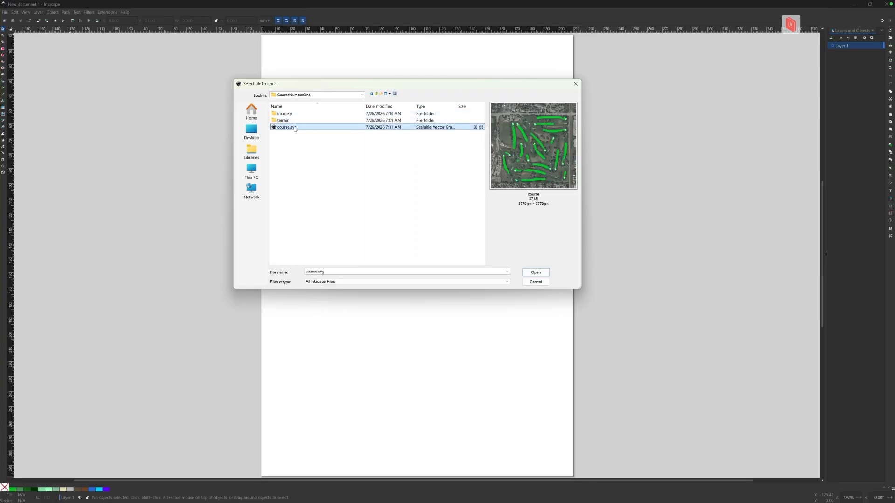
pyautogui.doubleClick(294, 129)
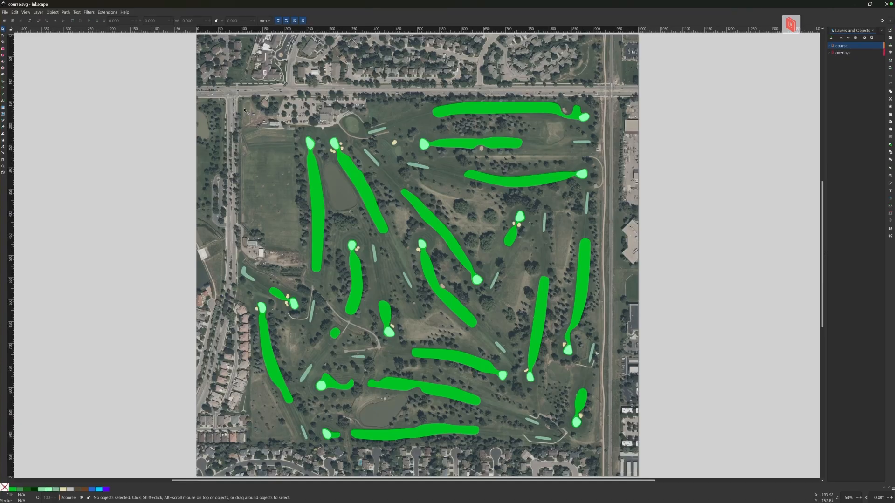
# - Expand the overlays layer and toggle the visibility of Satellite-bing and HillShade to compare the backgrounds, restoring both
pyautogui.click(831, 53)
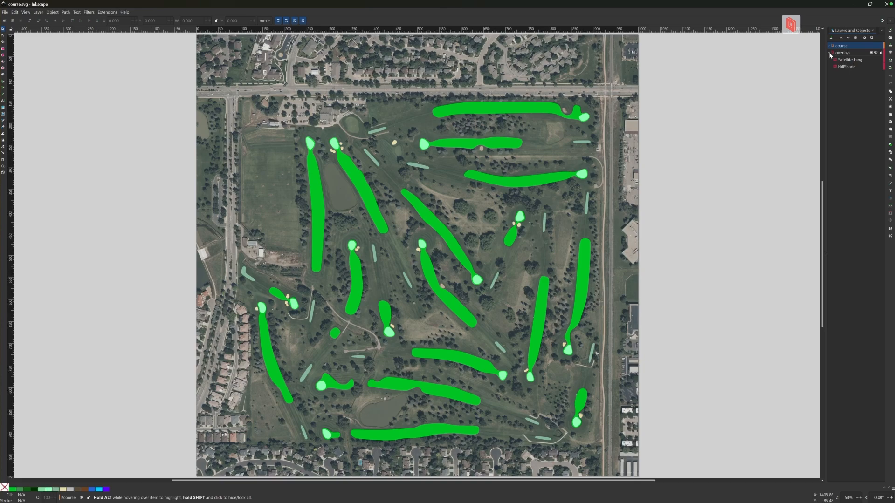
pyautogui.click(878, 60)
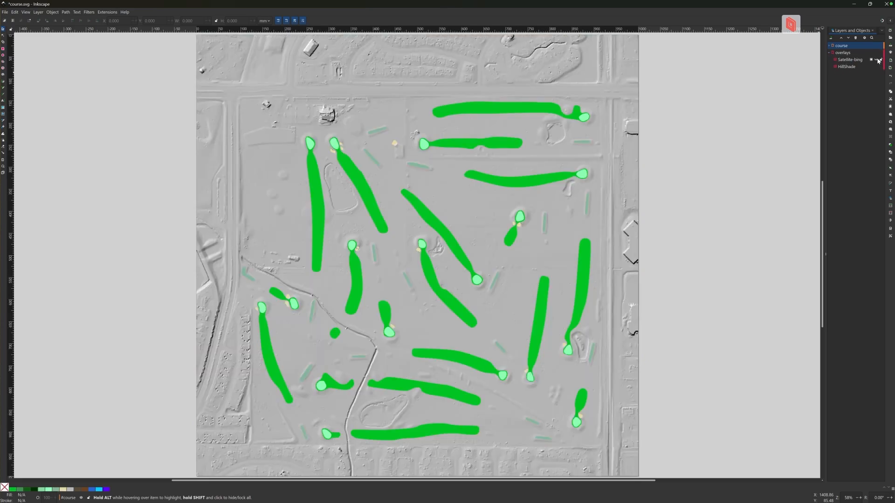
pyautogui.click(878, 67)
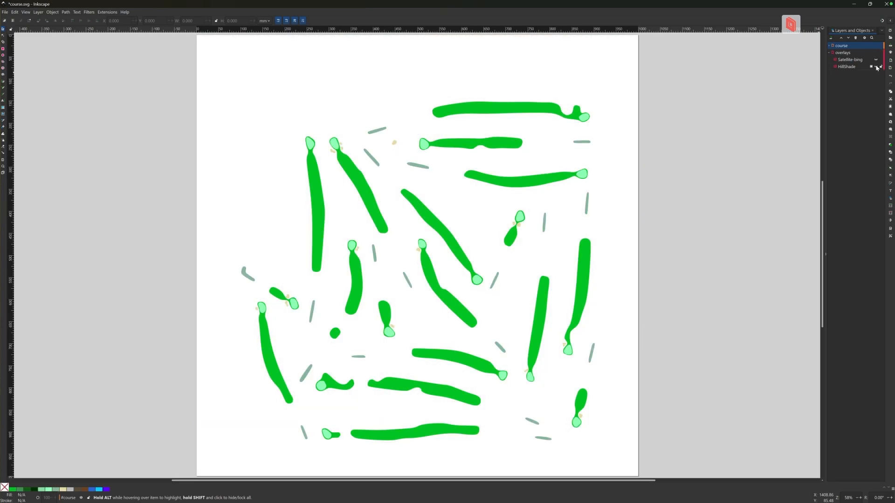
pyautogui.click(878, 67)
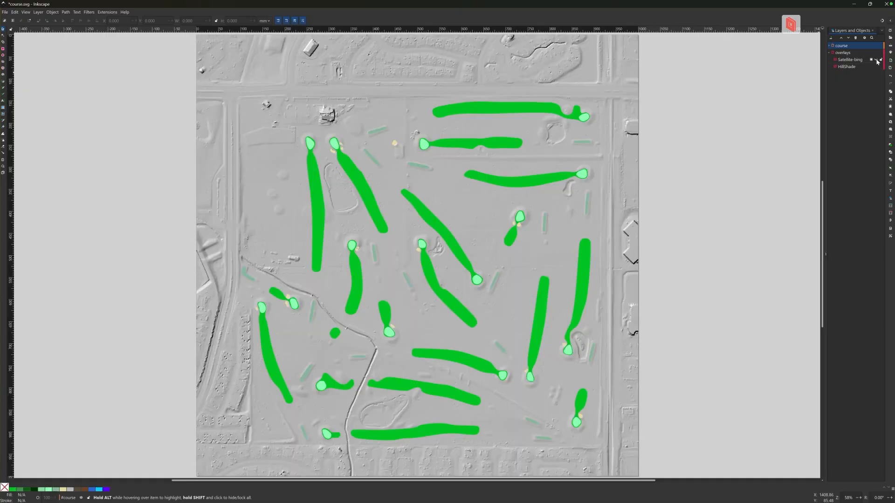
pyautogui.click(877, 61)
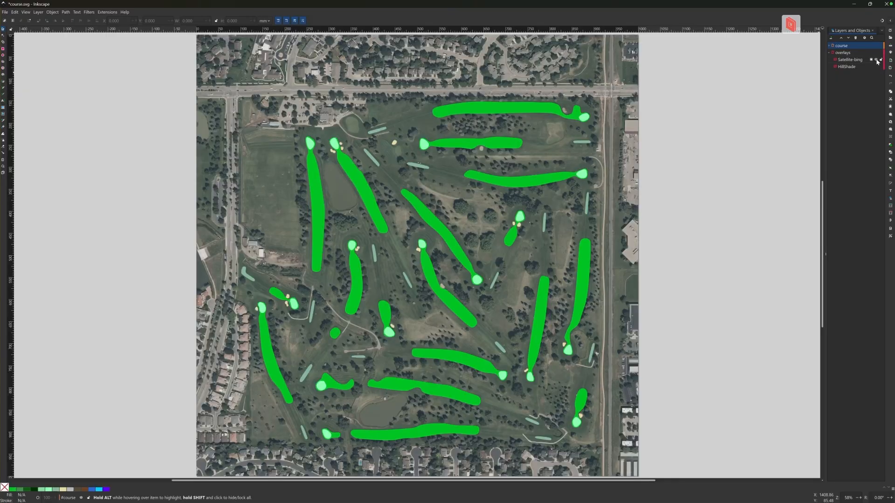
# - Collapse the overlays layer, expand the course layer, and widen the layer list to browse its sand, tee, green and fairway shapes
pyautogui.click(828, 53)
pyautogui.moveTo(823, 58); pyautogui.dragTo(724, 60)
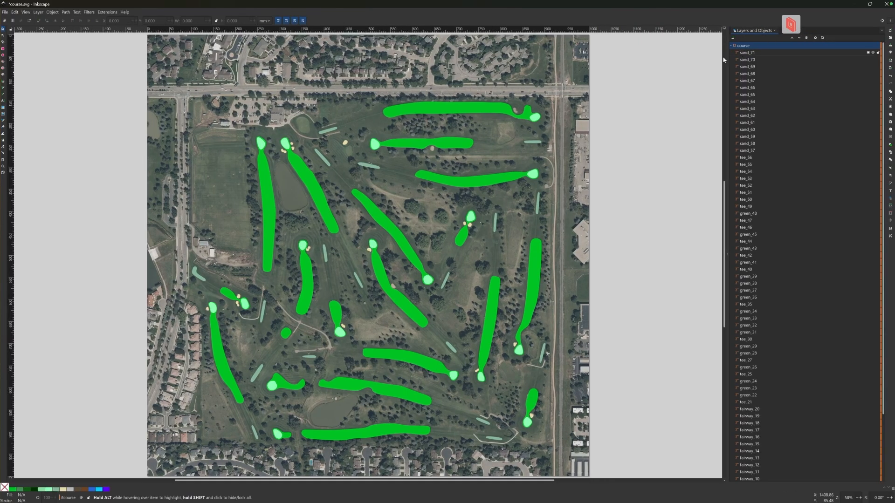
pyautogui.click(16, 12)
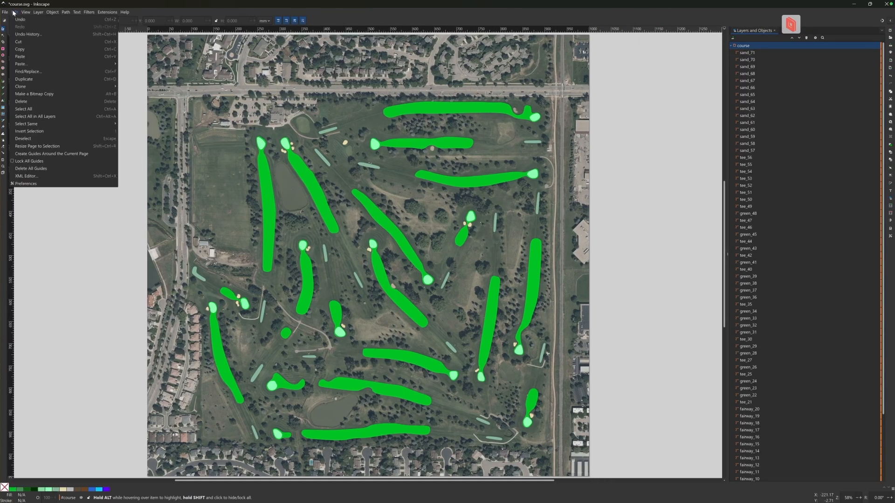
pyautogui.click(14, 12)
pyautogui.press('+')
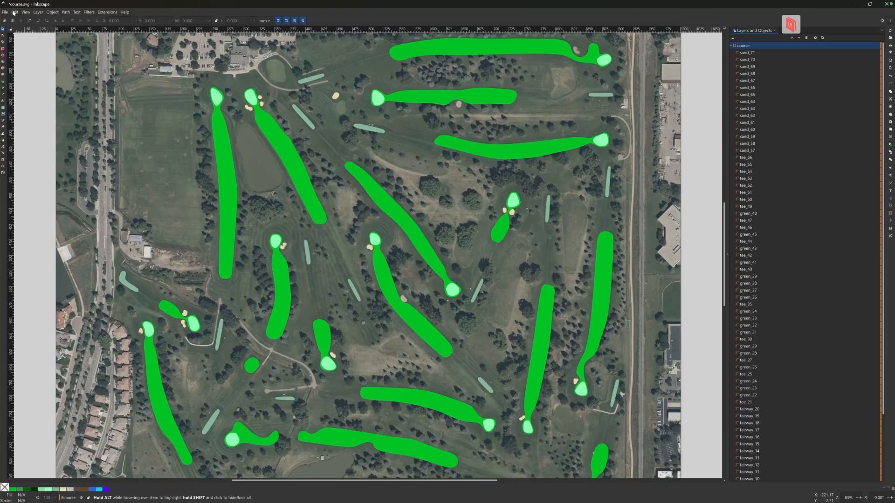
pyautogui.hotkey('ctrl', '-')
pyautogui.scroll(-4, 760, 136)
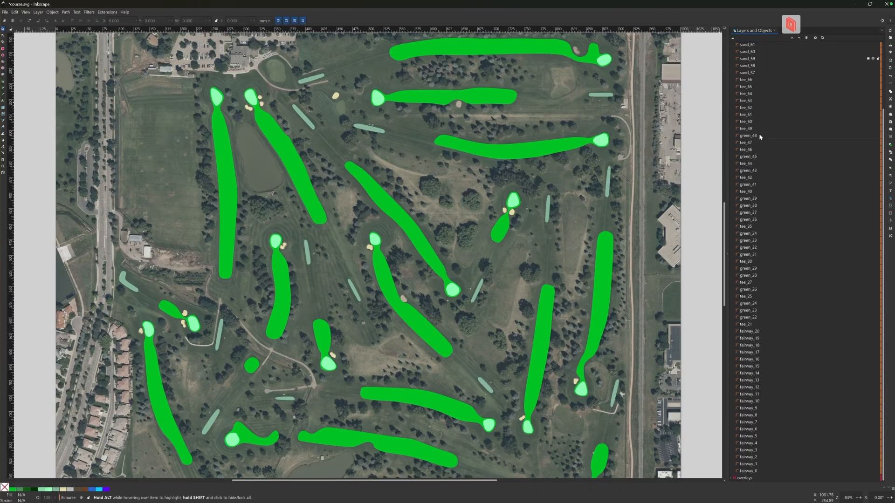
# - Select the fairway_13 shape from the object list and the sand bunker beside its green on the canvas to match shapes with list entries
pyautogui.click(779, 380)
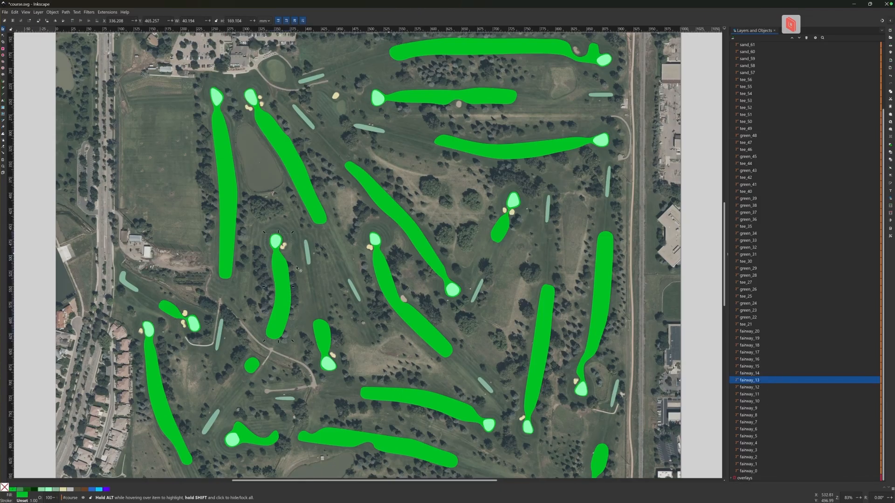
pyautogui.scroll(1, 279, 269)
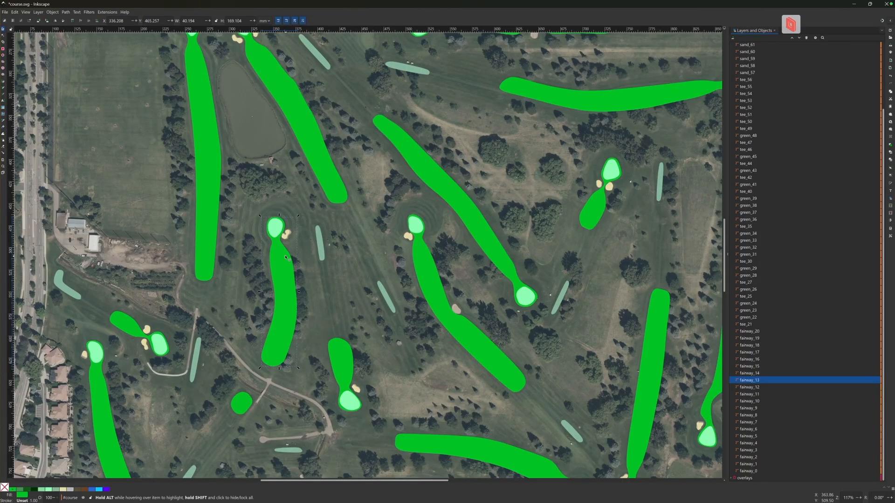
pyautogui.keyDown('alt'); pyautogui.click(281, 244); pyautogui.keyUp('alt')
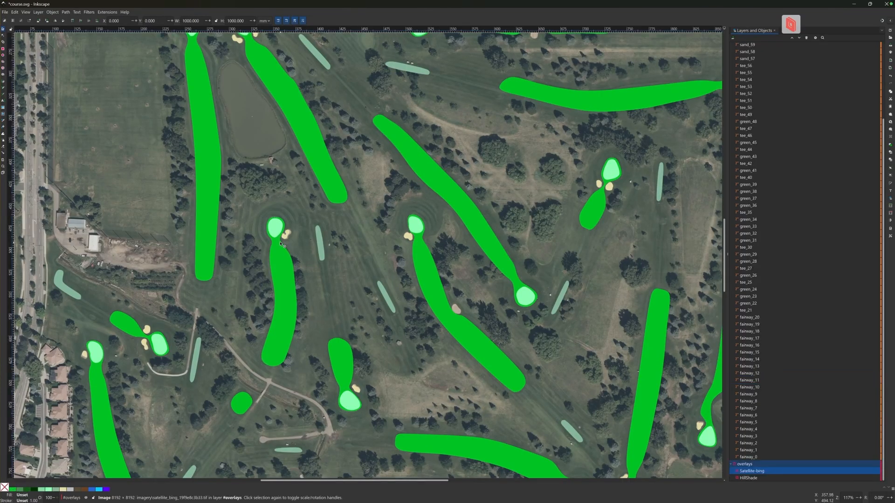
pyautogui.scroll(1, 280, 244)
pyautogui.scroll(2, 280, 244)
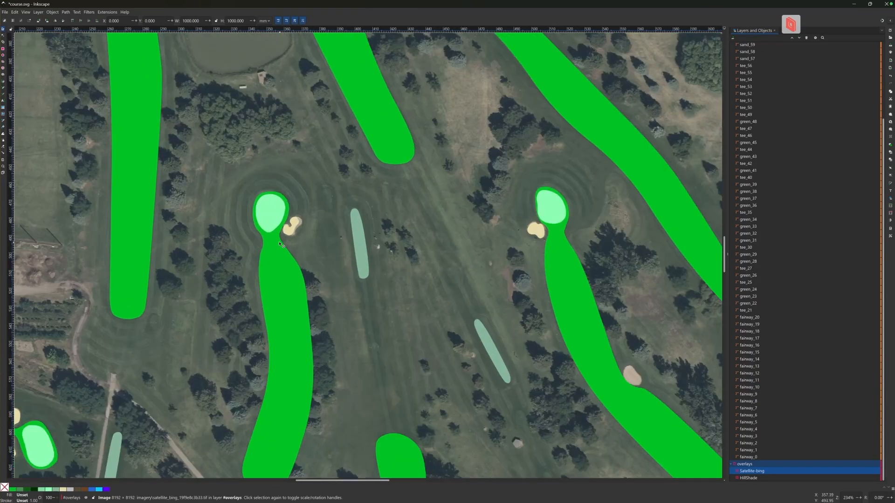
pyautogui.click(294, 225)
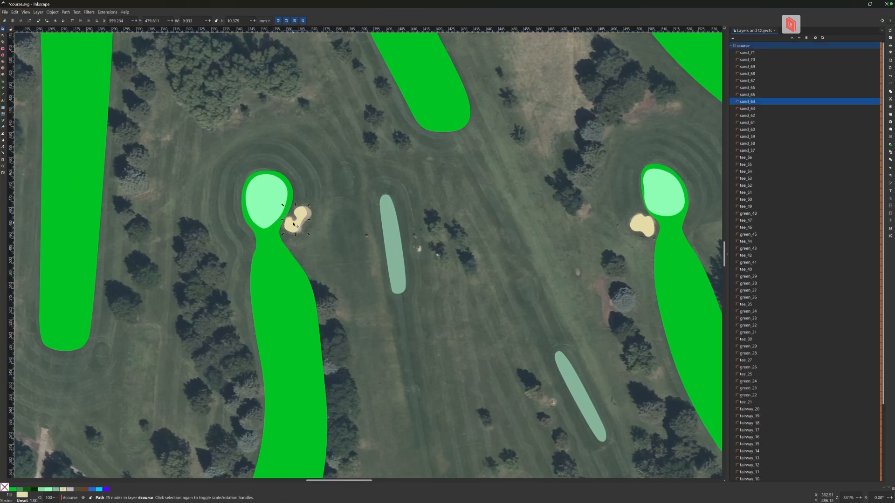
# - Delete the selected sand bunker beside the green and retrace it over the satellite image as a closed curved path with the sand palette fill
pyautogui.press('Delete')
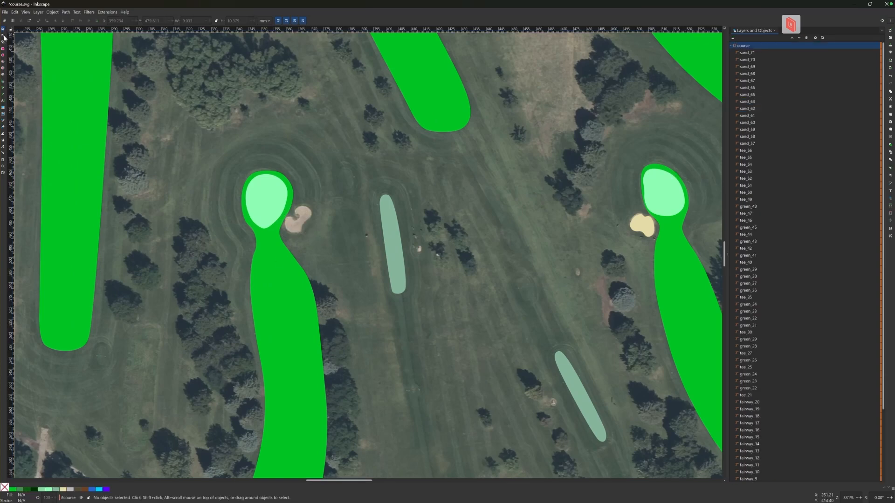
pyautogui.click(4, 84)
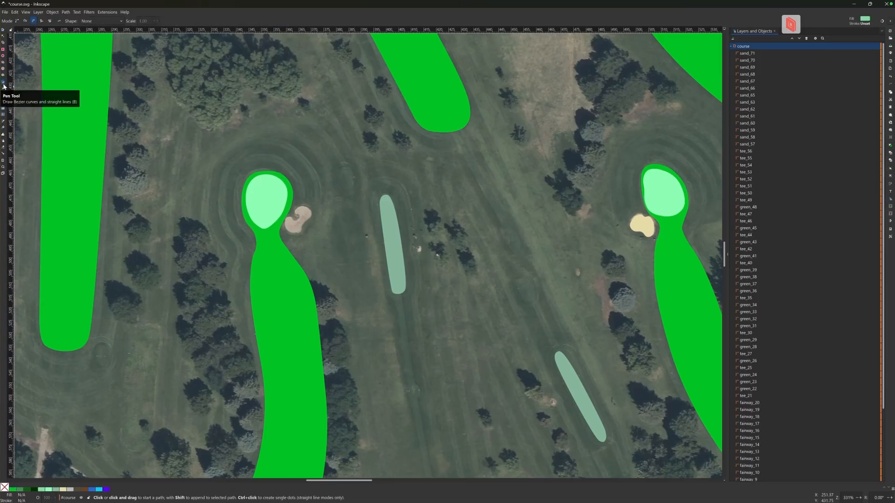
pyautogui.click(64, 491)
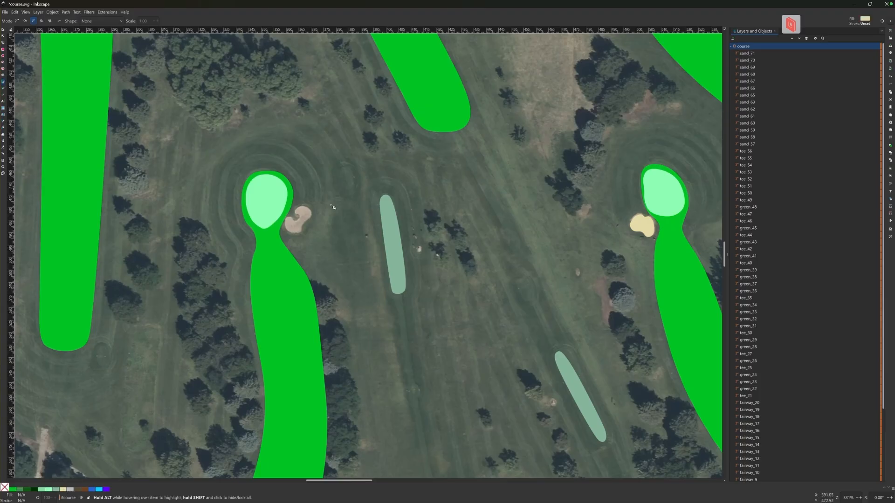
pyautogui.click(292, 217)
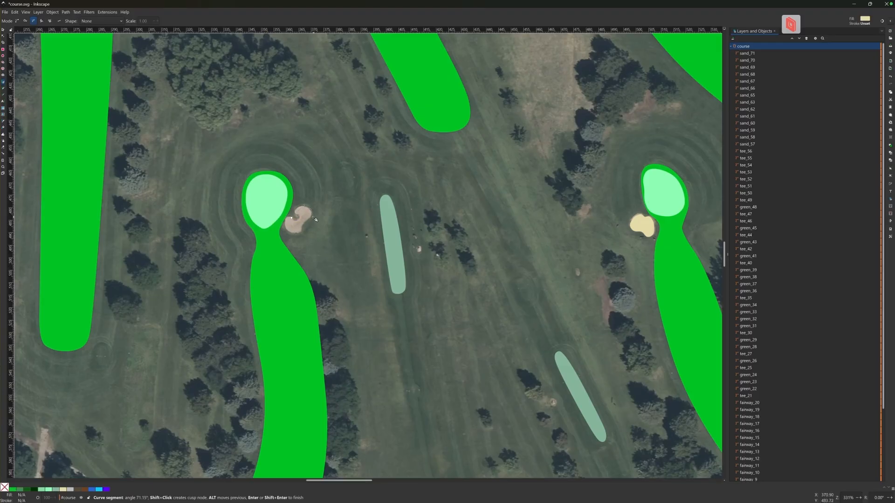
pyautogui.click(313, 217)
pyautogui.click(287, 235)
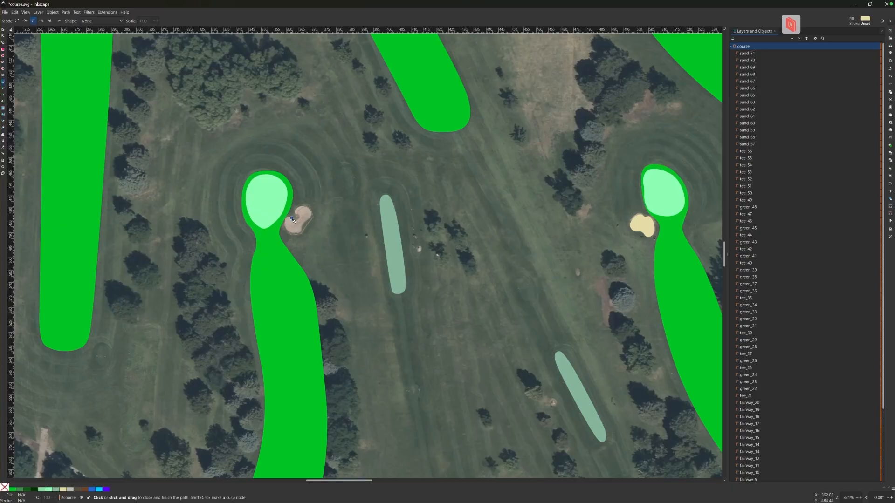
pyautogui.click(293, 219)
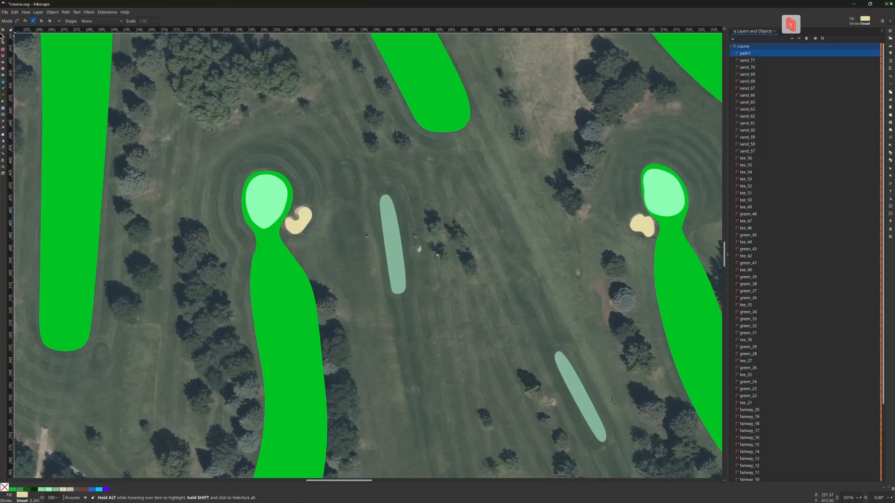
# - Leave the Pen tool, look over the whole course drawing, and save course.svg
pyautogui.click(2, 30)
pyautogui.click(296, 148)
pyautogui.scroll(-2, 334, 185)
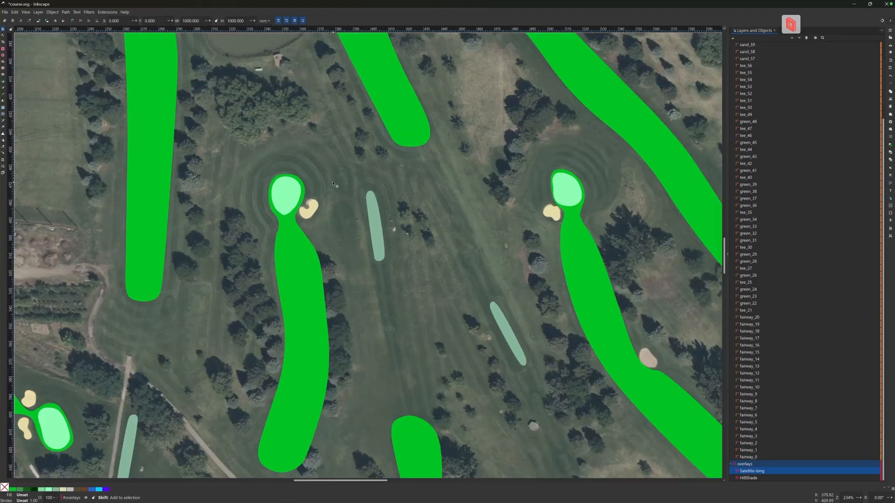
pyautogui.scroll(-2, 335, 184)
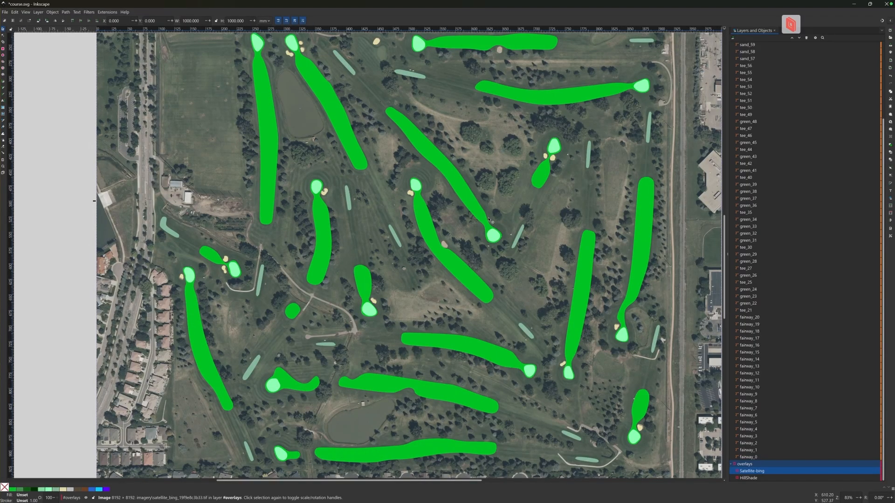
pyautogui.scroll(-3, 354, 216)
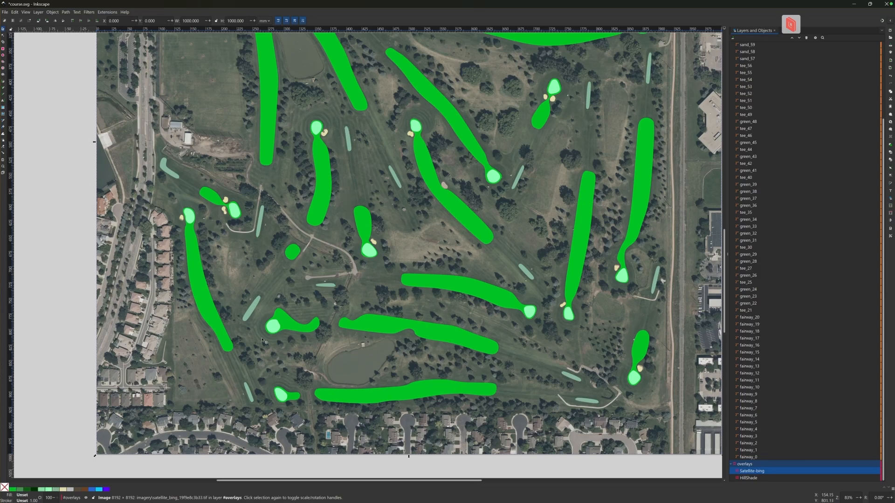
pyautogui.scroll(5, 391, 306)
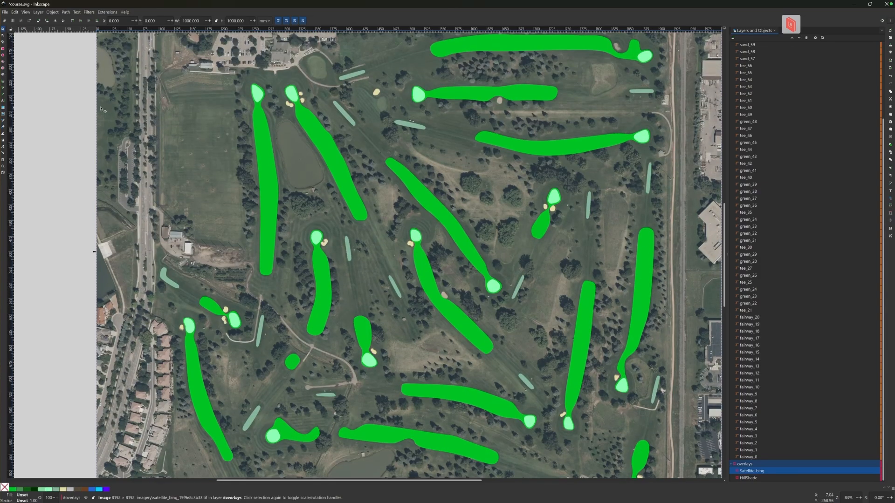
pyautogui.hotkey('ctrl', 's')
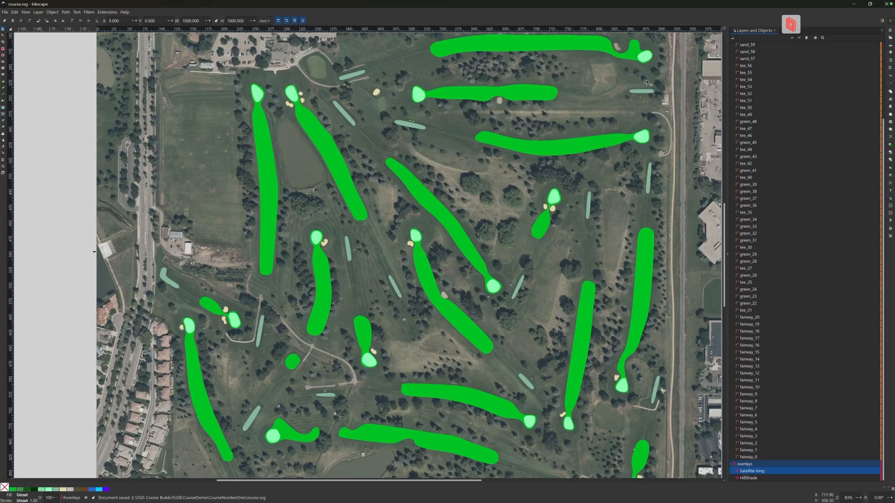
# - Switch to Meshery, locate the redrawn bunker on the map, and reload the course SVG layer from disk
pyautogui.click(855, 4)
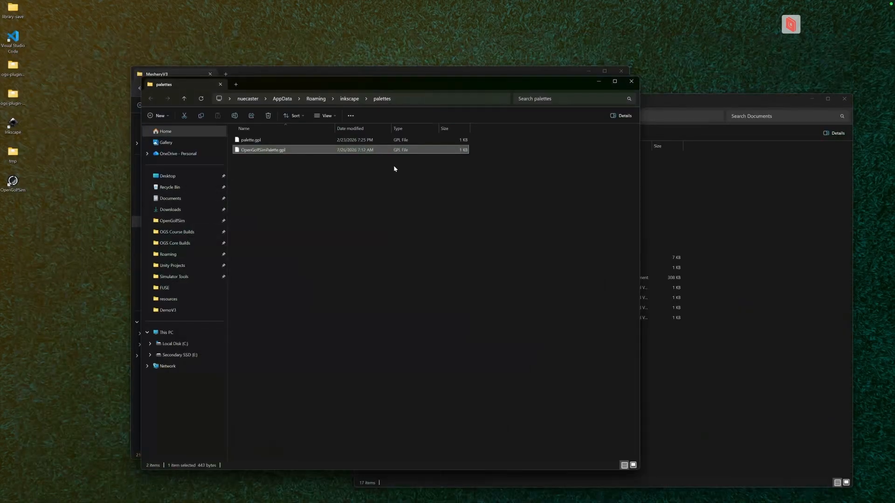
pyautogui.moveTo(322, 499)
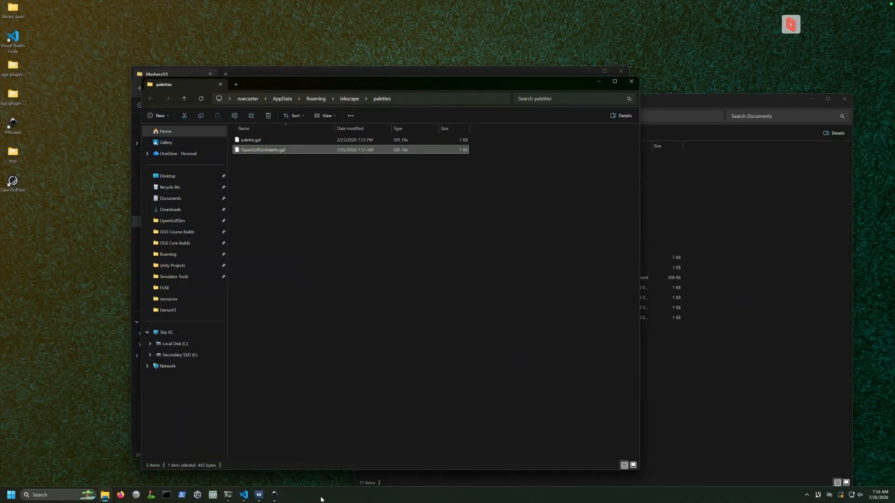
pyautogui.click(259, 496)
pyautogui.scroll(3, 385, 253)
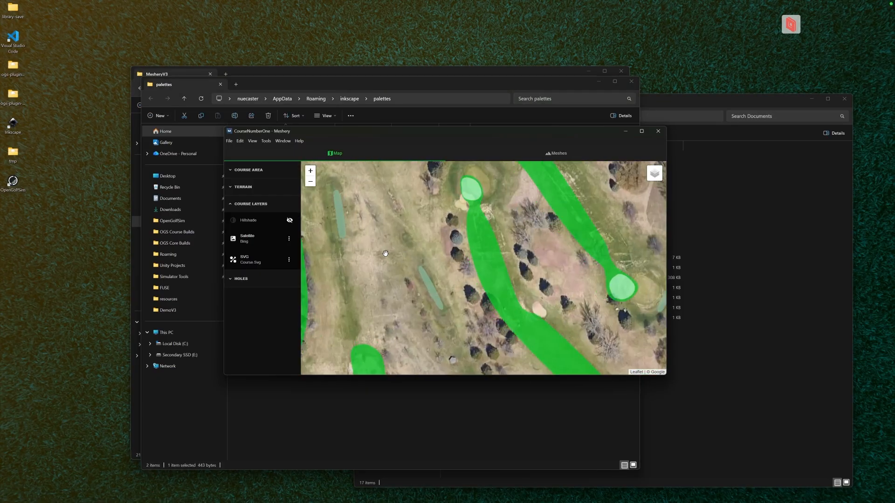
pyautogui.moveTo(413, 254); pyautogui.dragTo(557, 325)
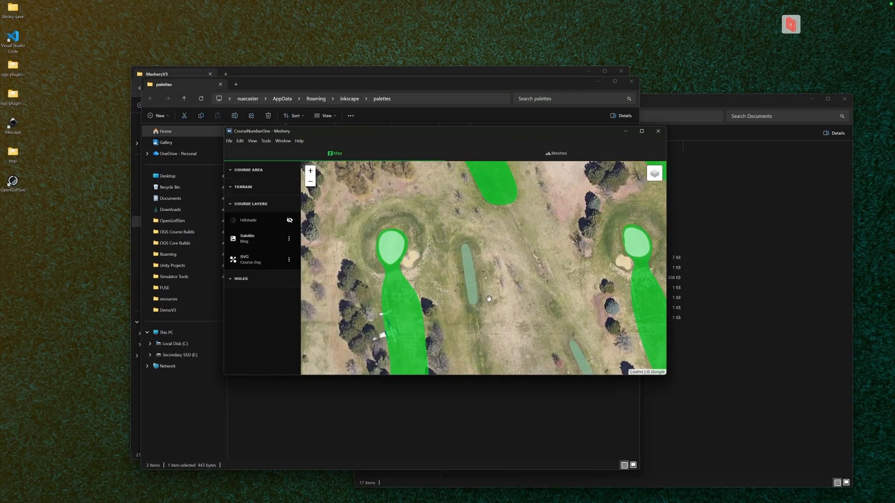
pyautogui.click(287, 260)
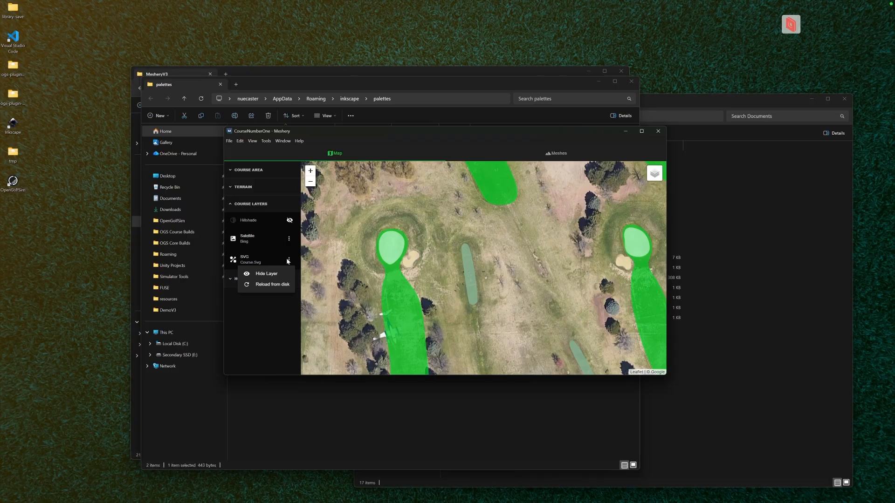
pyautogui.click(278, 286)
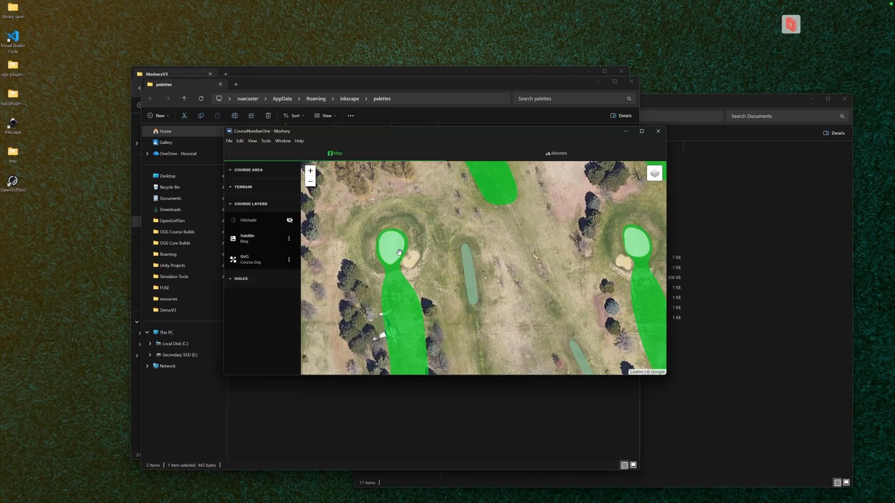
# - Add the first hole to the course's holes list and set it to par 5
pyautogui.moveTo(345, 310); pyautogui.dragTo(403, 258)
pyautogui.scroll(-1, 383, 312)
pyautogui.scroll(-2, 413, 293)
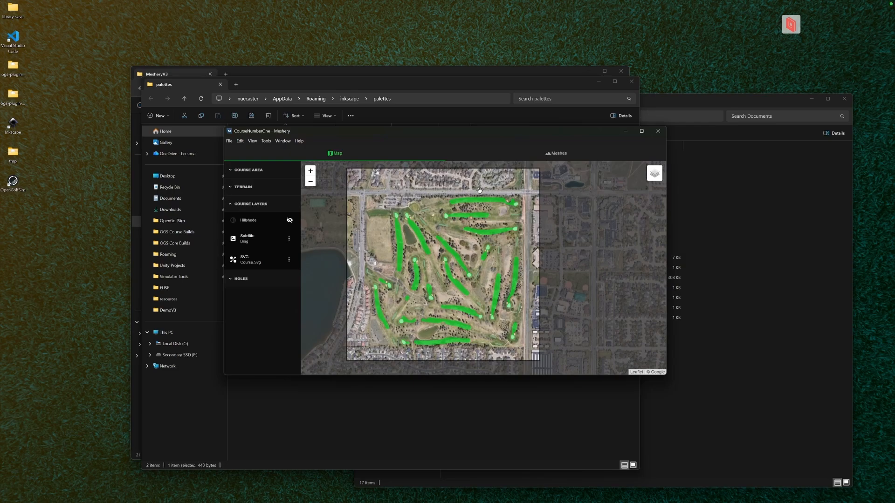
pyautogui.scroll(1, 468, 299)
pyautogui.moveTo(467, 339); pyautogui.dragTo(465, 288)
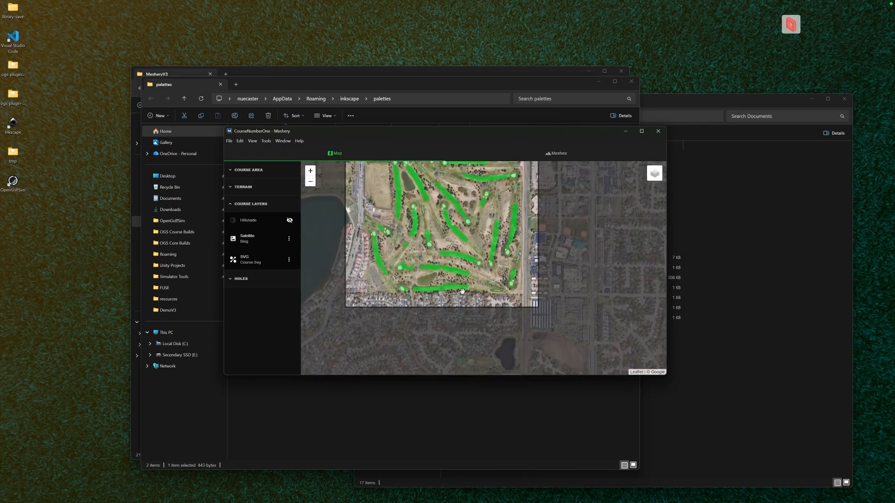
pyautogui.scroll(1, 465, 289)
pyautogui.click(261, 280)
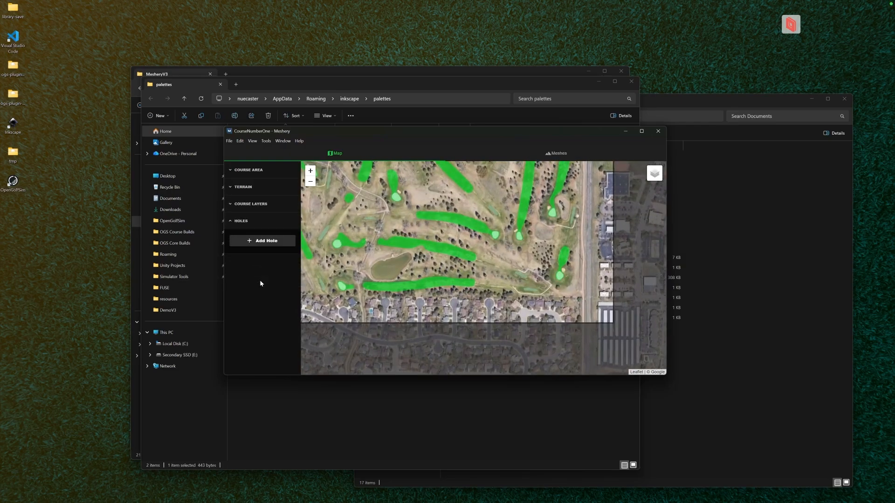
pyautogui.click(247, 240)
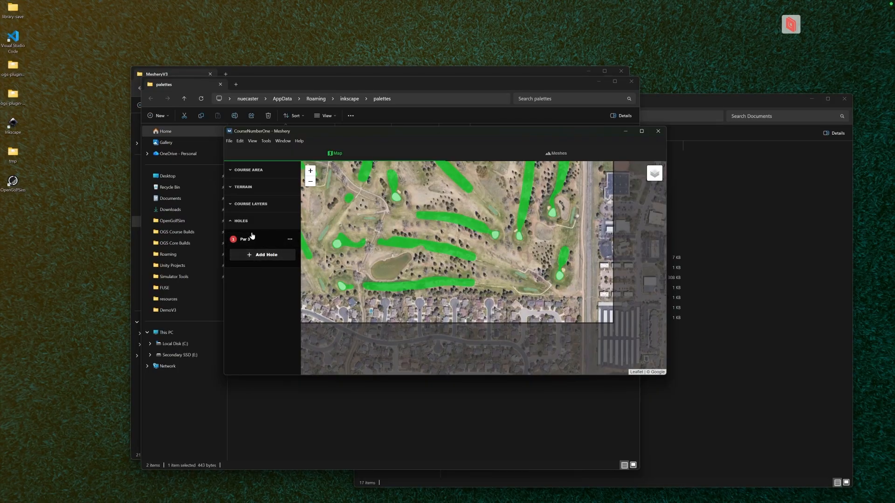
pyautogui.click(245, 242)
pyautogui.click(290, 239)
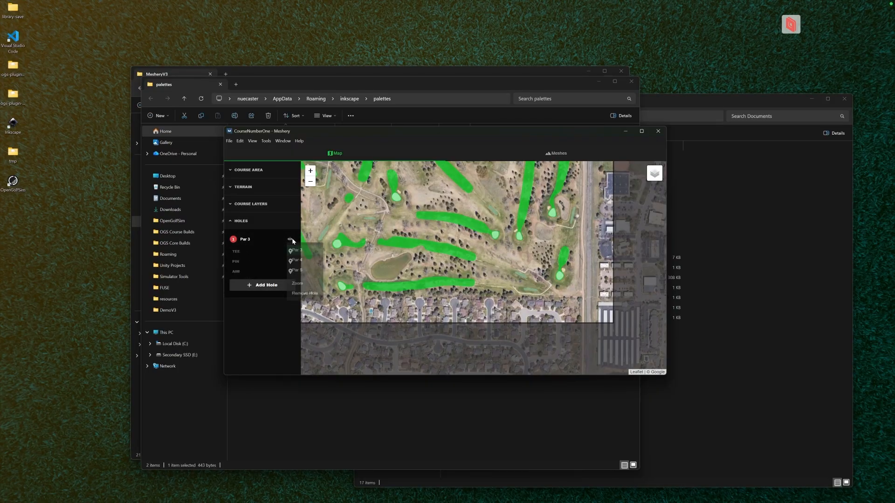
pyautogui.click(303, 271)
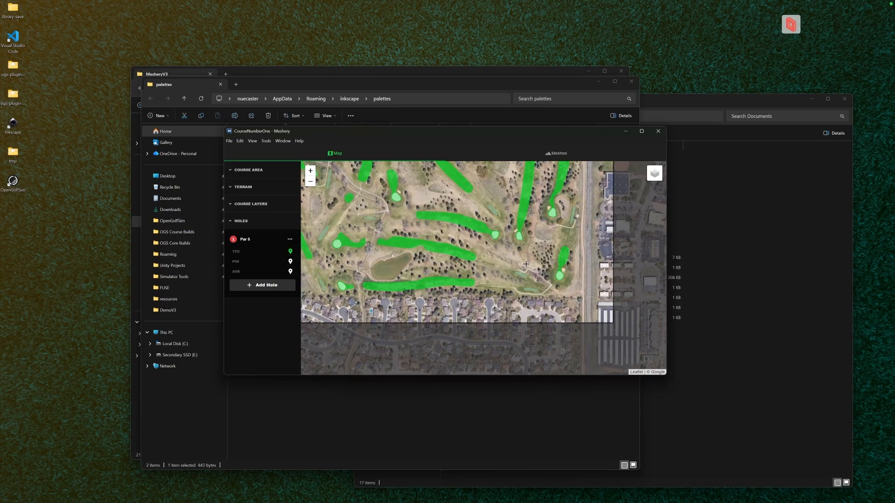
# - Place hole 1's tee east of the southernmost fairway, its pin on the western green, and its aim point mid-fairway about 298 yd from the tee
pyautogui.click(529, 290)
pyautogui.click(295, 264)
pyautogui.click(342, 286)
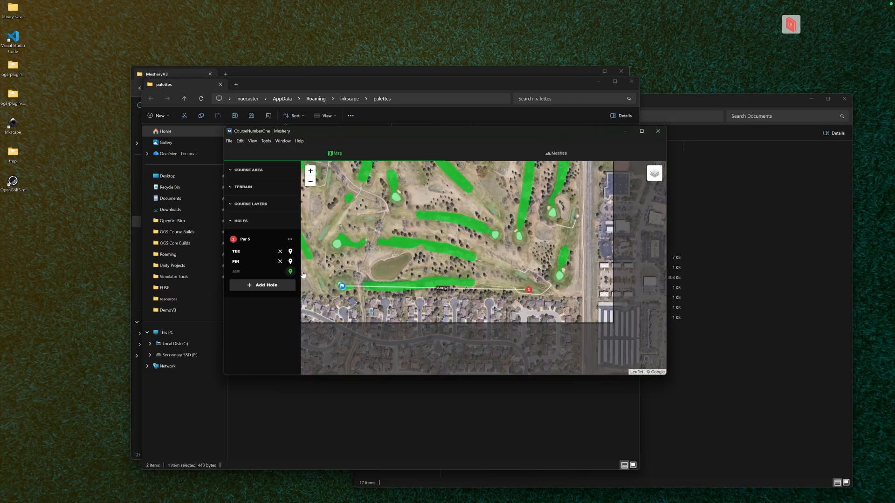
pyautogui.click(423, 284)
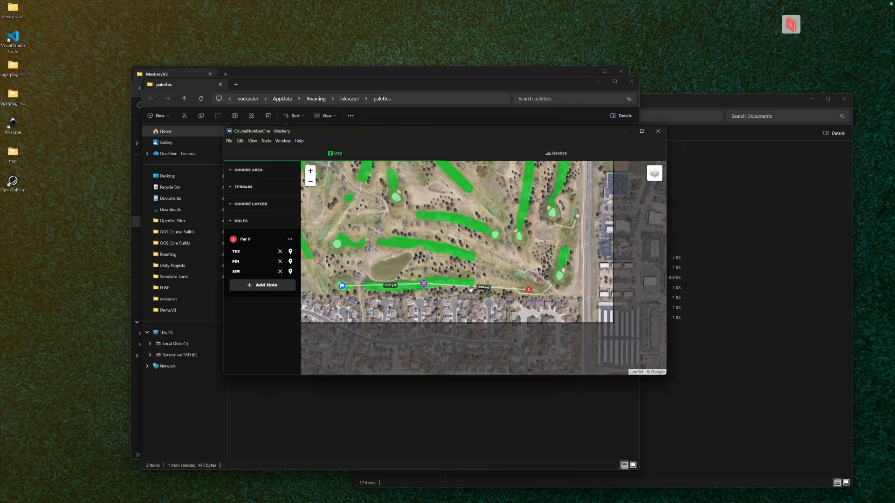
# - Reposition hole 1's aim point on the fairway, closer to the tee
pyautogui.scroll(1, 424, 282)
pyautogui.moveTo(440, 262); pyautogui.dragTo(548, 241)
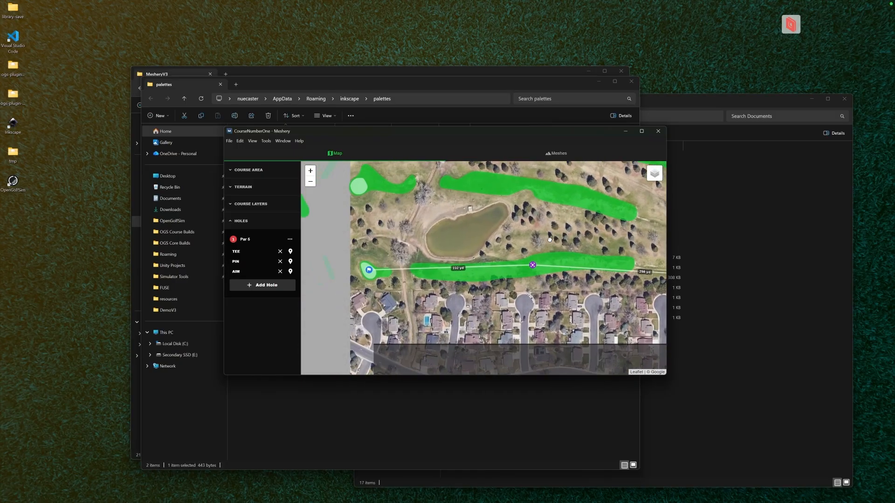
pyautogui.moveTo(416, 303); pyautogui.dragTo(303, 311)
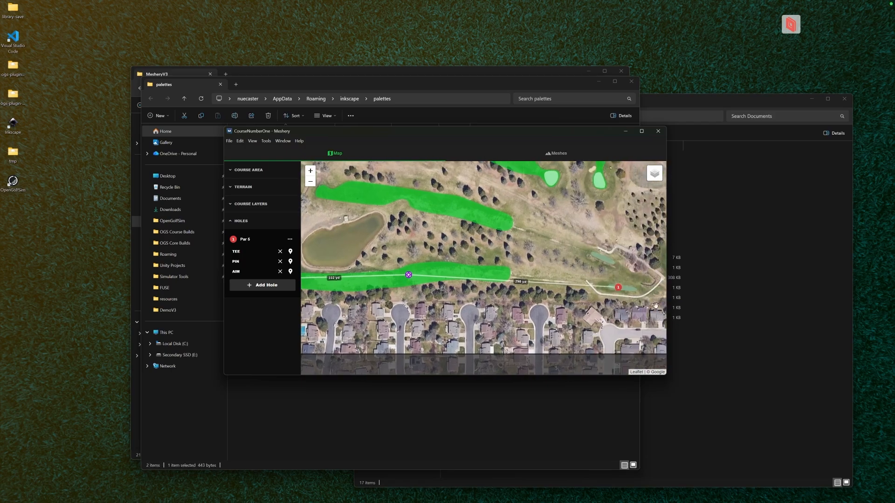
pyautogui.click(409, 276)
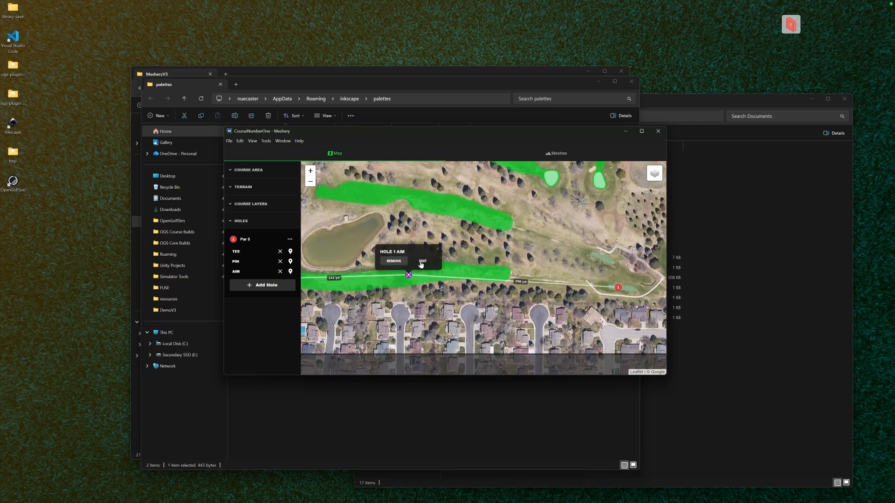
pyautogui.click(423, 263)
pyautogui.moveTo(409, 276); pyautogui.dragTo(424, 271)
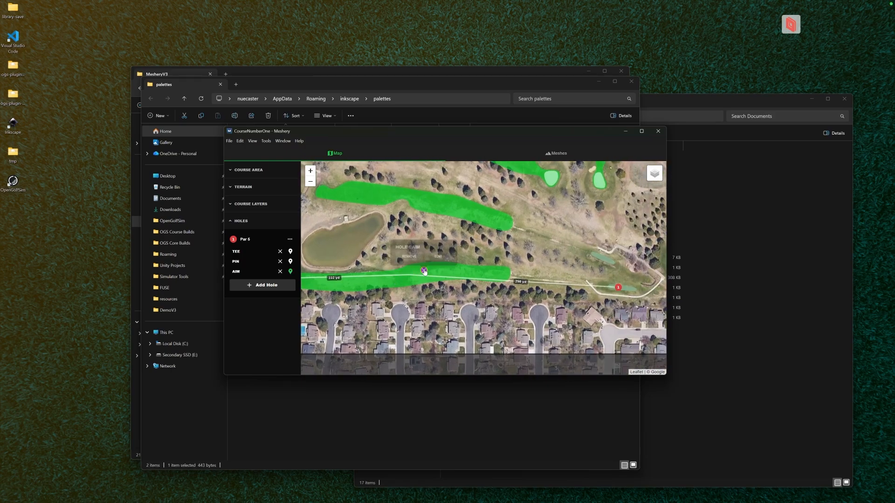
pyautogui.click(453, 245)
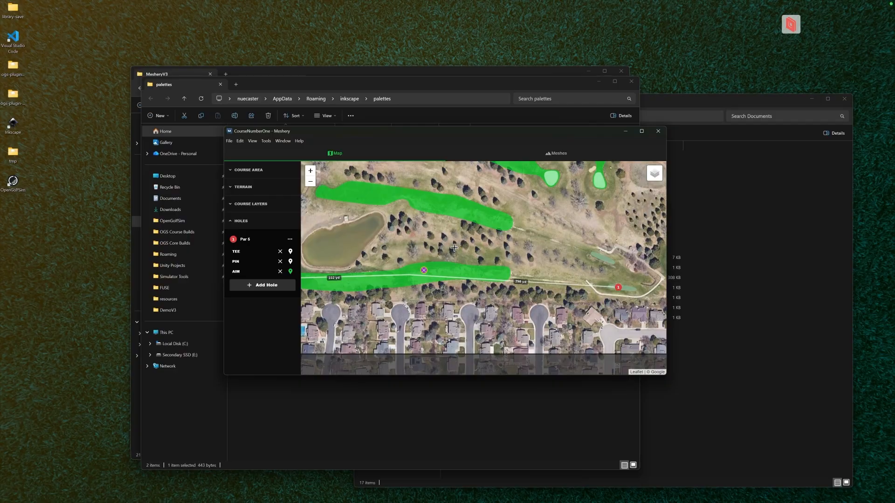
pyautogui.click(290, 271)
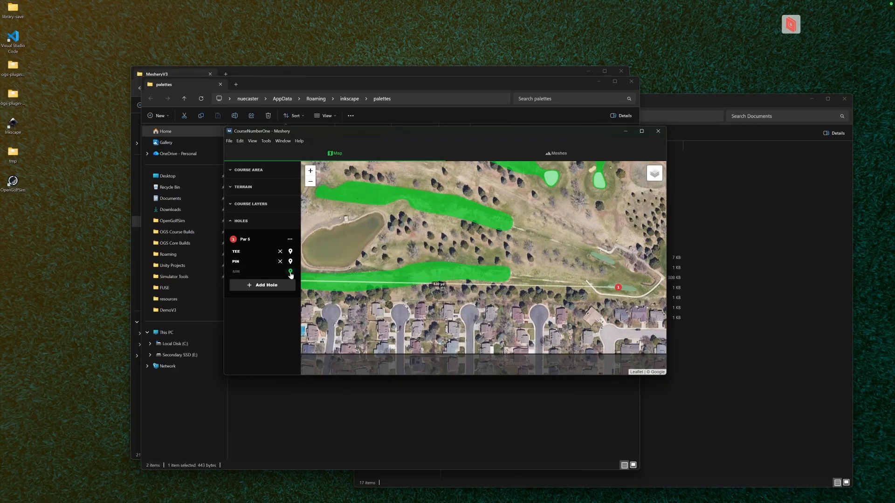
pyautogui.click(431, 270)
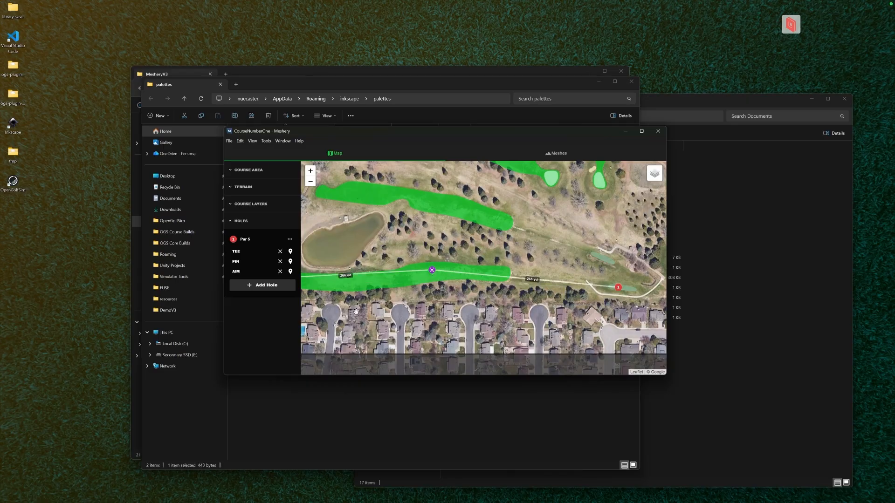
# - Add a second hole to the holes list and bring the western part of the course into view
pyautogui.moveTo(391, 286); pyautogui.dragTo(503, 291)
pyautogui.scroll(-1, 376, 290)
pyautogui.moveTo(375, 290); pyautogui.dragTo(371, 325)
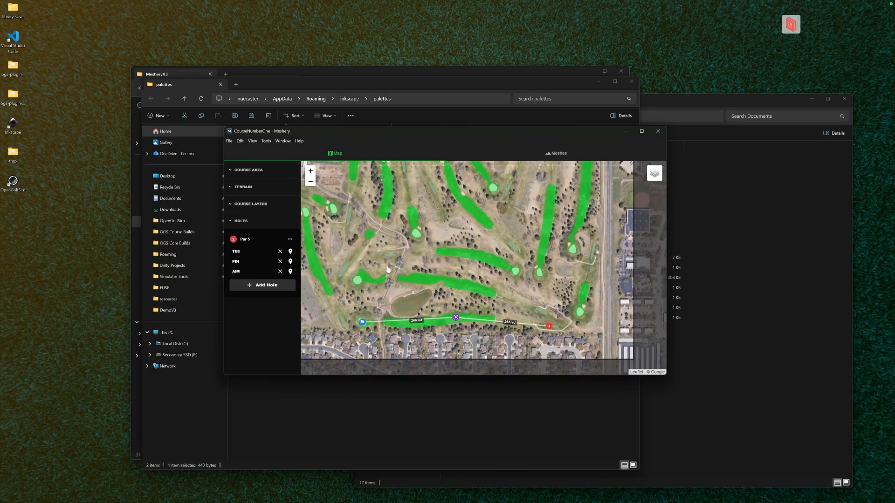
pyautogui.click(254, 286)
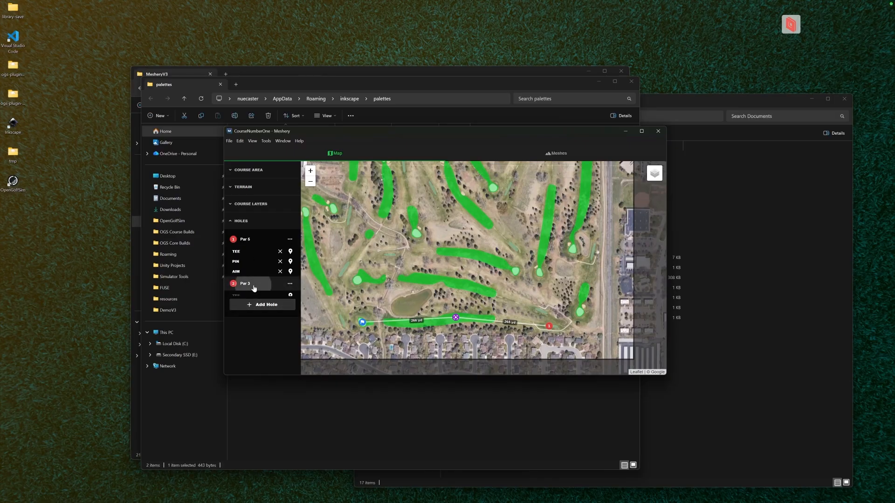
pyautogui.moveTo(348, 303); pyautogui.dragTo(448, 297)
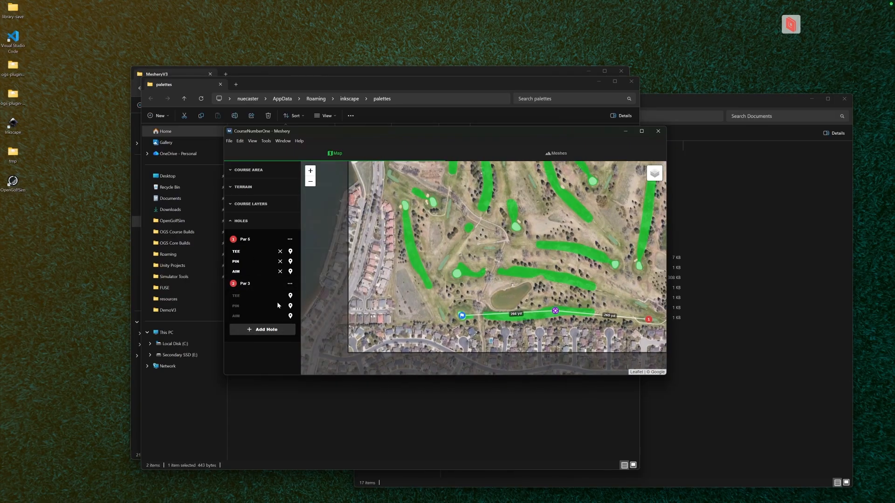
# - Place hole 2's tee west of hole 1's pin, its aim point mid-fairway and its pin on the green to the north, and set par 4
pyautogui.click(290, 296)
pyautogui.click(290, 316)
pyautogui.click(291, 306)
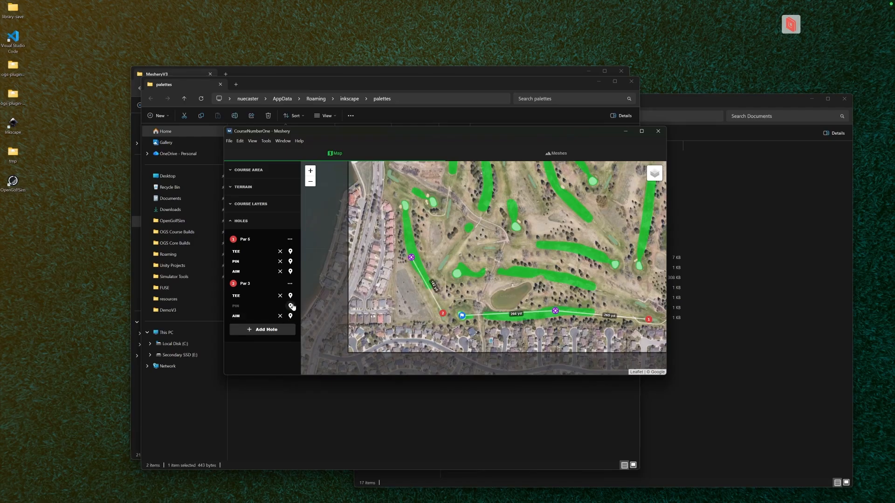
pyautogui.click(403, 206)
pyautogui.click(290, 284)
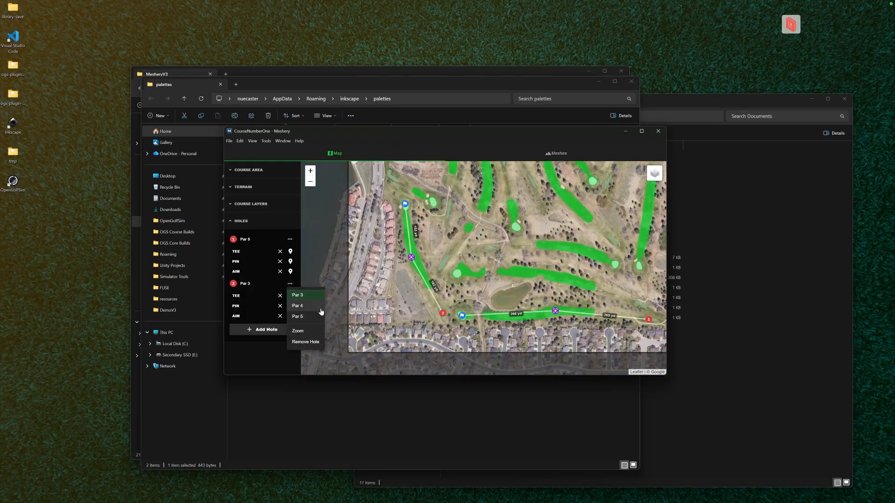
pyautogui.click(321, 308)
pyautogui.moveTo(570, 265); pyautogui.dragTo(509, 325)
pyautogui.scroll(-1, 474, 294)
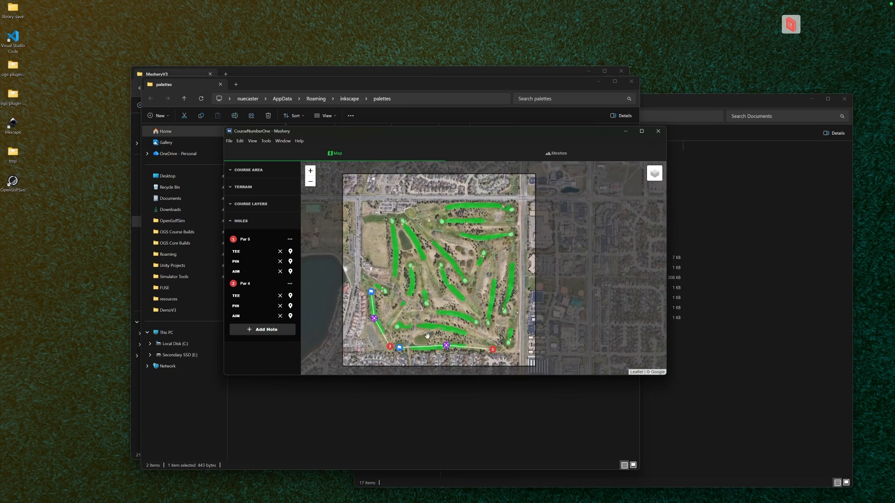
pyautogui.click(261, 221)
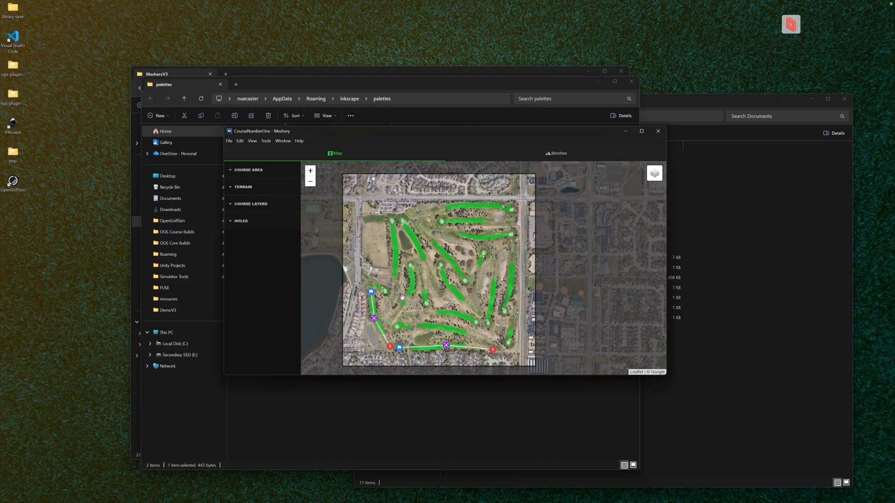
pyautogui.moveTo(394, 286); pyautogui.dragTo(430, 293)
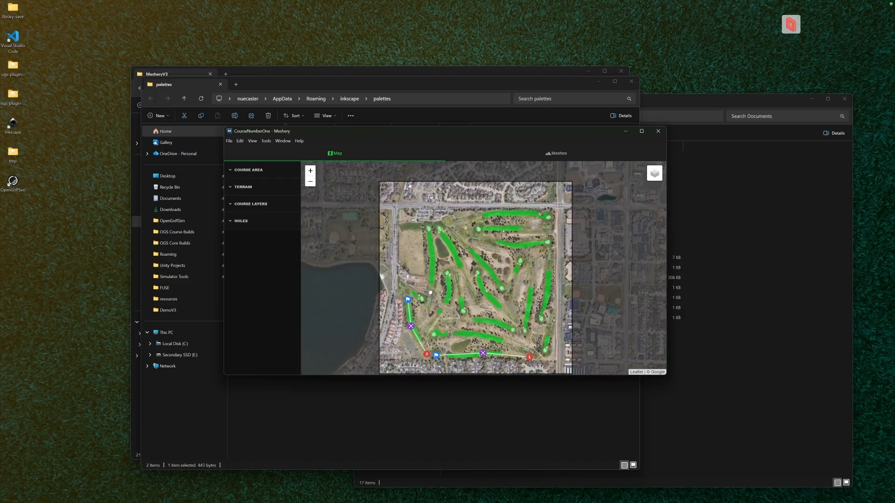
# - Review the surfaces' mesh spacing settings, including the fairway's, and generate the course meshes with the existing values
pyautogui.click(547, 154)
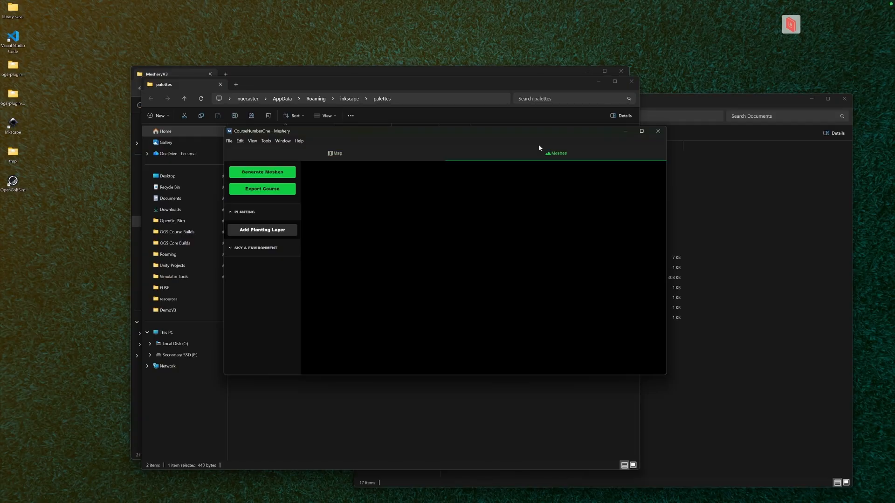
pyautogui.click(273, 175)
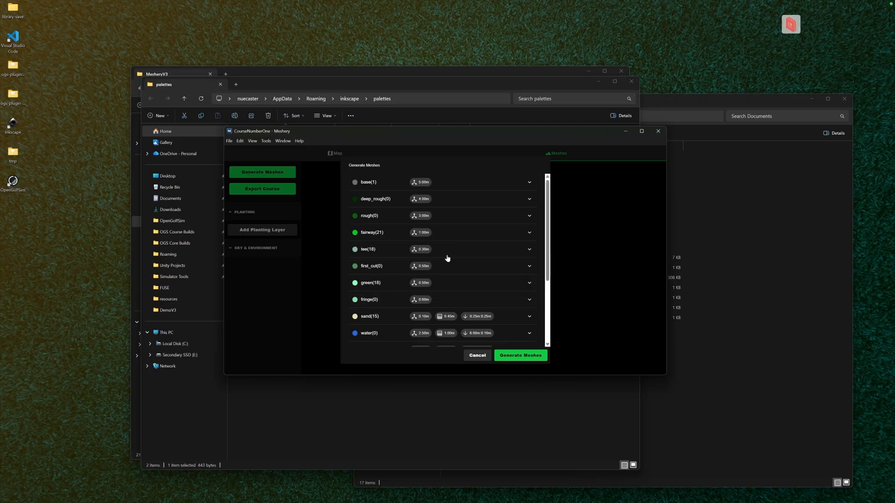
pyautogui.scroll(-3, 419, 251)
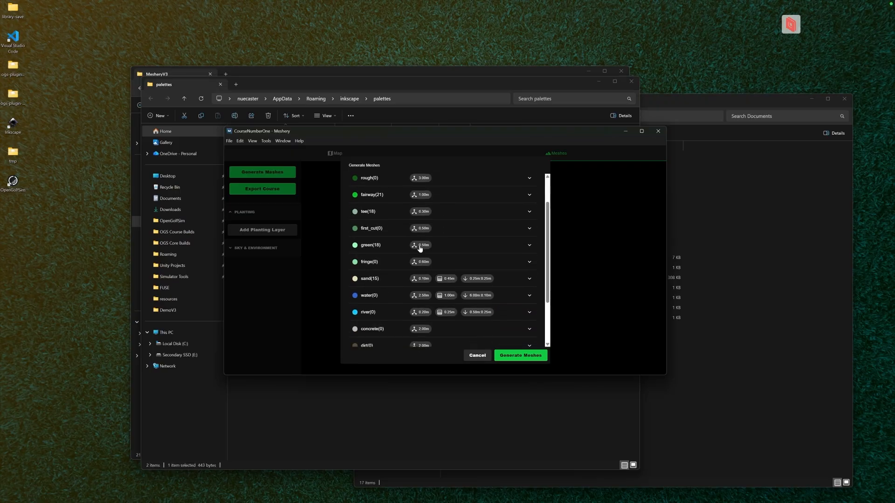
pyautogui.scroll(3, 420, 248)
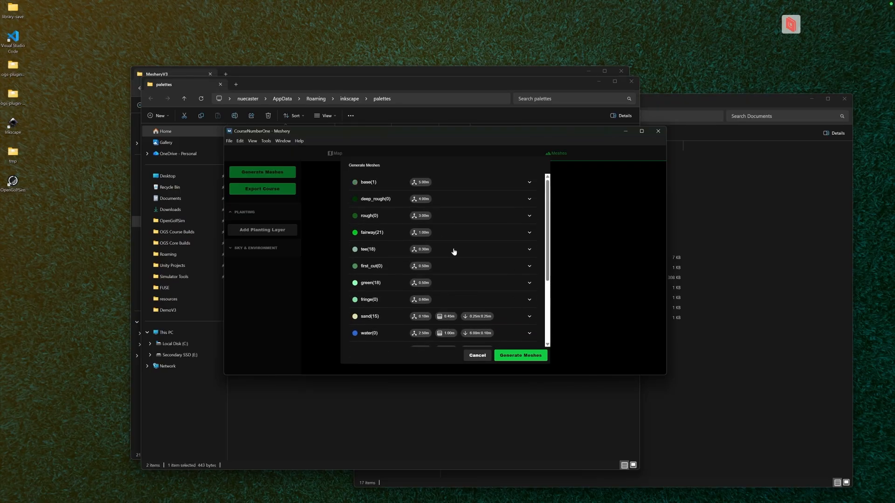
pyautogui.click(446, 234)
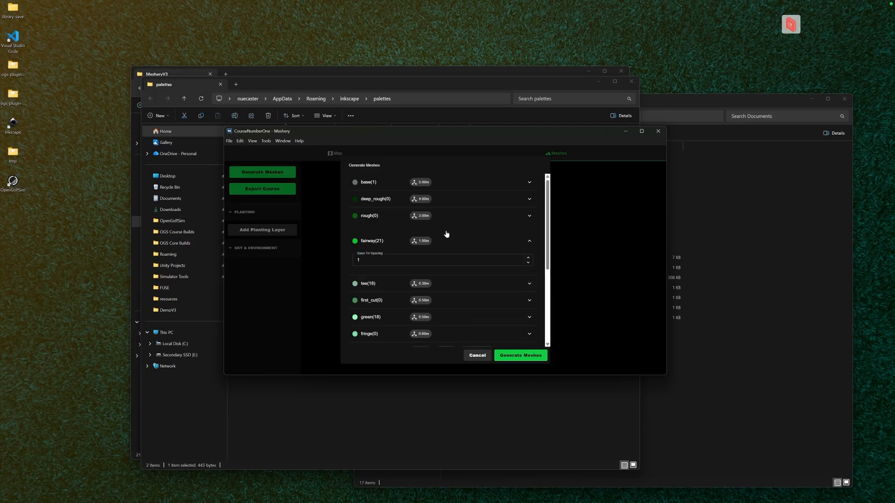
pyautogui.click(473, 243)
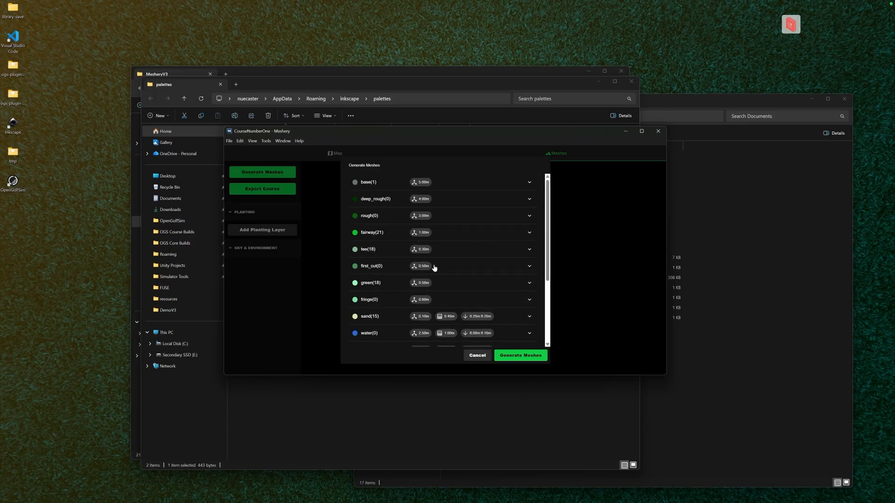
pyautogui.scroll(-5, 435, 266)
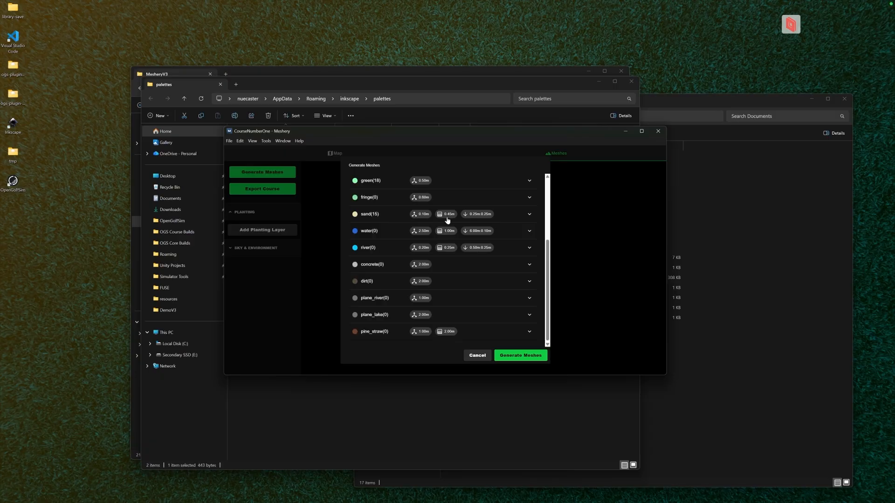
pyautogui.scroll(5, 442, 220)
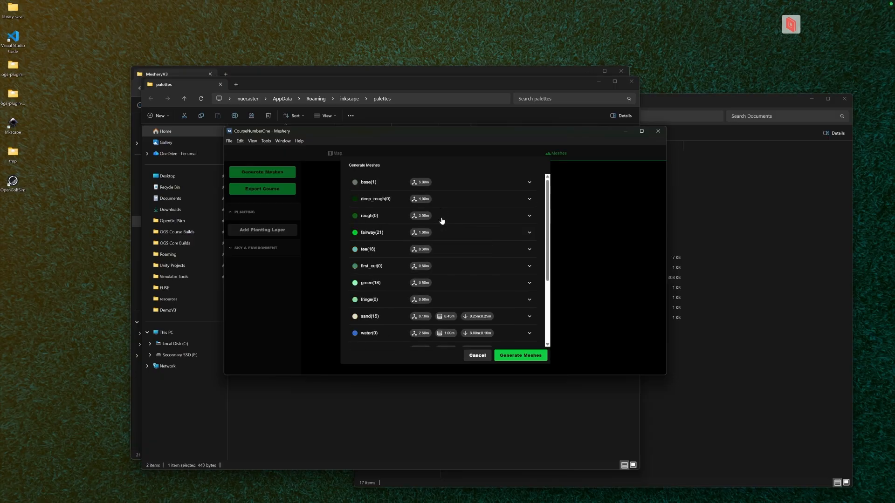
pyautogui.click(520, 357)
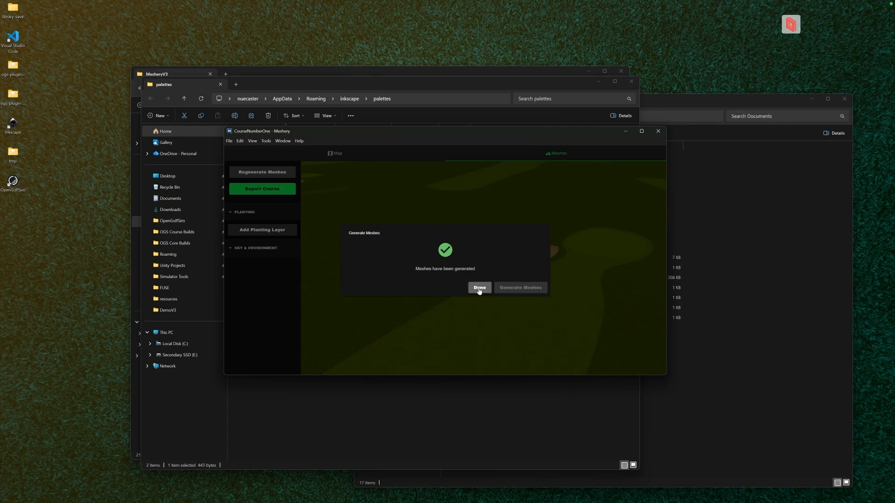
pyautogui.click(479, 288)
# - Examine the generated 3D meshes, checking the mesh properties of a fairway, its green and the adjoining bunker
pyautogui.scroll(-2, 499, 316)
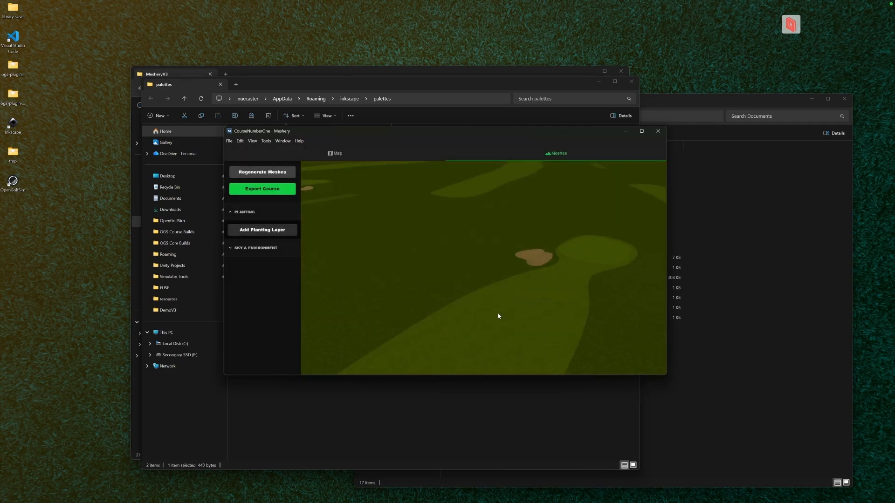
pyautogui.moveTo(420, 300); pyautogui.dragTo(547, 252)
pyautogui.moveTo(460, 298); pyautogui.dragTo(455, 276)
pyautogui.click(555, 328)
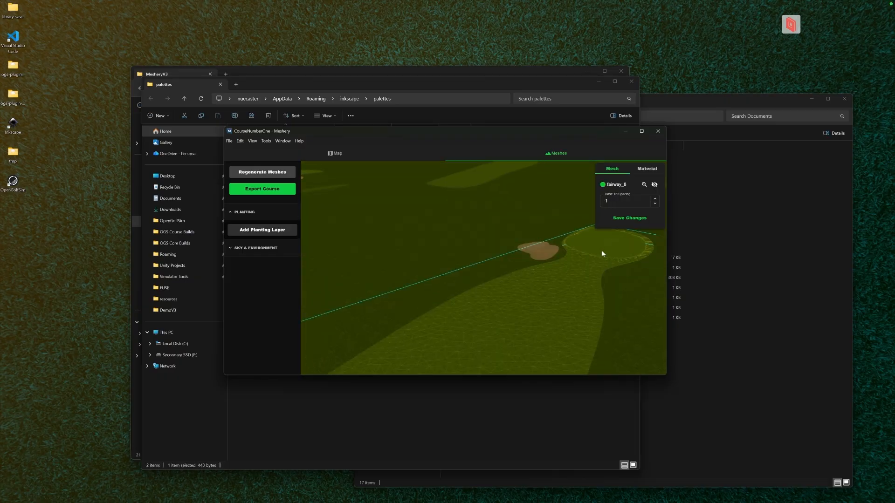
pyautogui.click(590, 250)
pyautogui.click(544, 254)
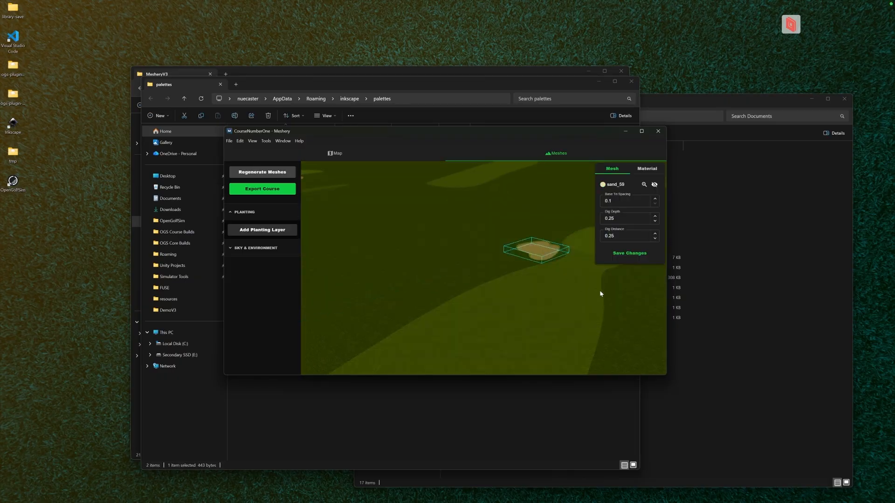
pyautogui.moveTo(584, 271); pyautogui.dragTo(395, 313)
pyautogui.click(431, 296)
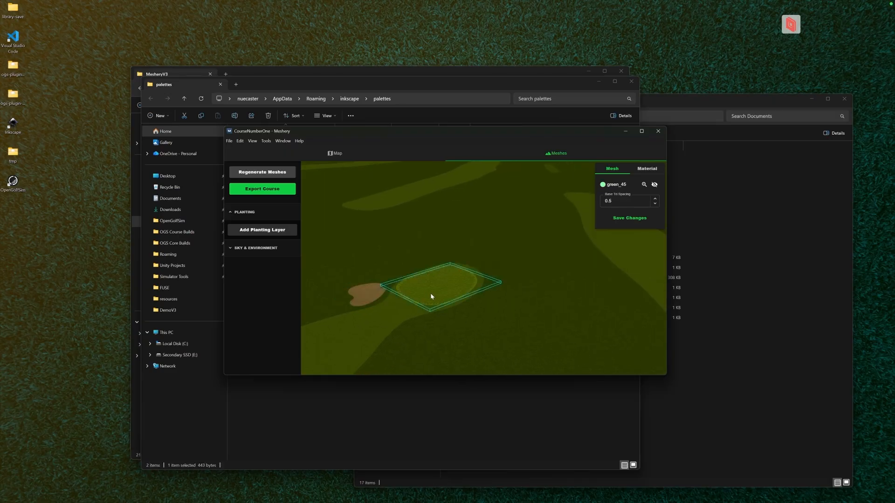
pyautogui.click(374, 294)
pyautogui.click(425, 295)
pyautogui.click(432, 288)
pyautogui.scroll(5, 432, 289)
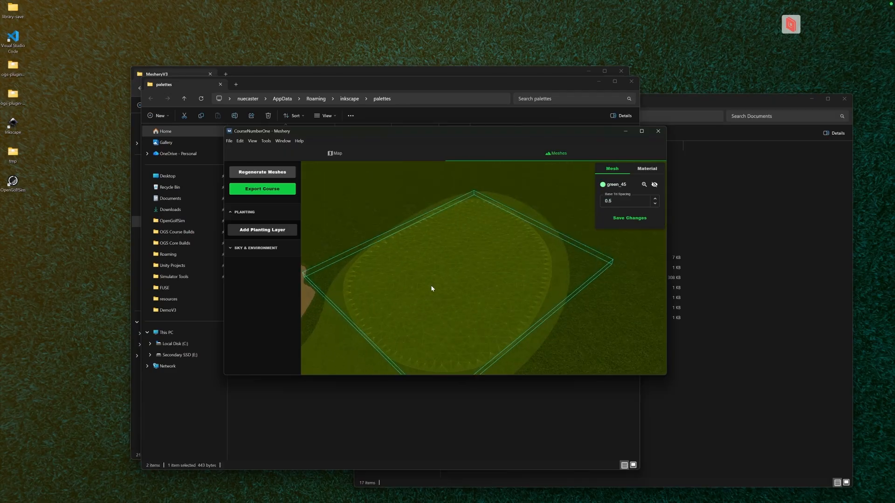
pyautogui.moveTo(432, 288); pyautogui.dragTo(469, 296)
pyautogui.scroll(-6, 468, 297)
pyautogui.scroll(-10, 499, 254)
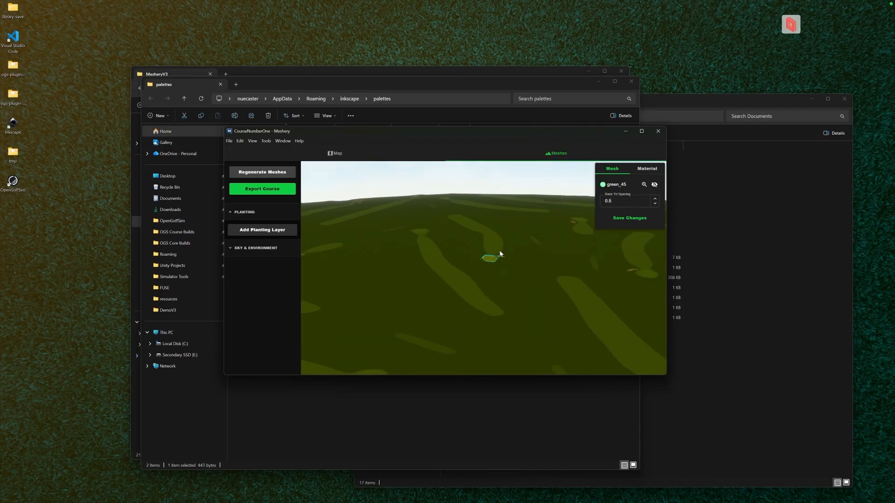
# - Focus on the bunker mesh sand_66, set its dig depth to 0.8 and save the change
pyautogui.moveTo(412, 274); pyautogui.dragTo(516, 284)
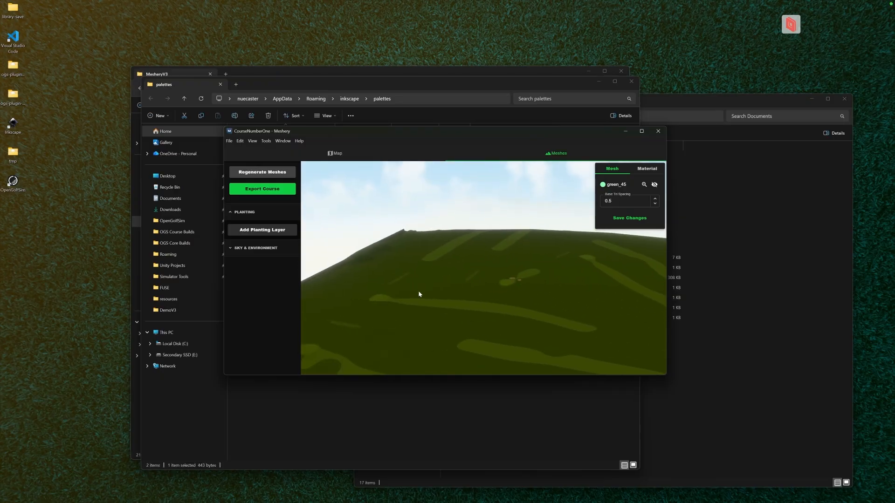
pyautogui.moveTo(420, 295); pyautogui.dragTo(435, 309)
pyautogui.click(375, 304)
pyautogui.doubleClick(365, 311)
pyautogui.doubleClick(499, 318)
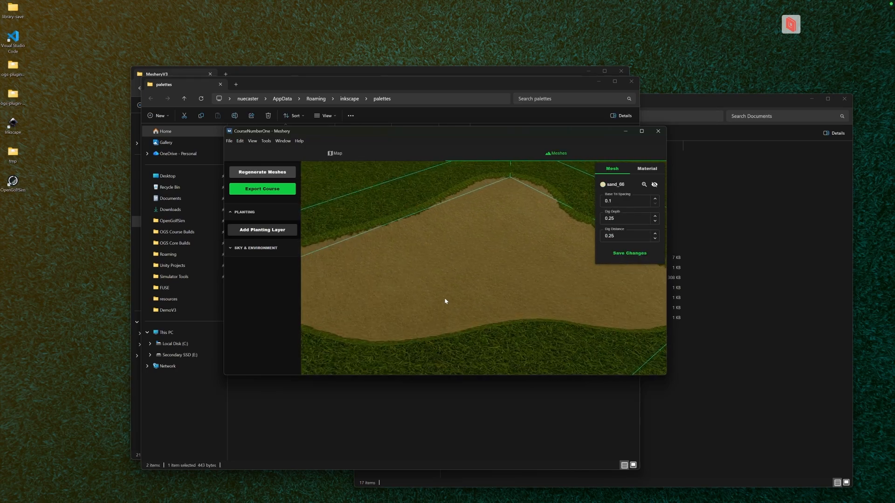
pyautogui.moveTo(400, 289)
pyautogui.mouseDown()
pyautogui.moveTo(390, 276)
pyautogui.moveTo(372, 280)
pyautogui.moveTo(411, 286)
pyautogui.mouseUp()
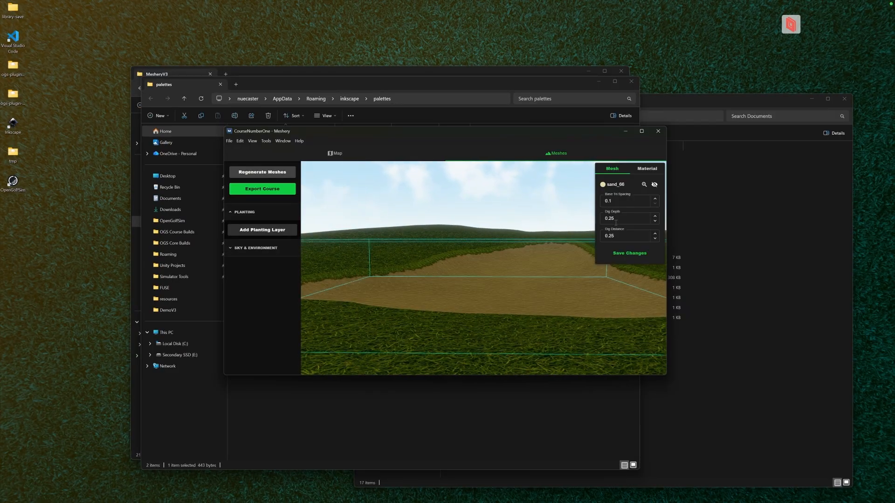
pyautogui.click(656, 216)
pyautogui.click(656, 216)
pyautogui.click(625, 252)
# - Set the dig distance of bunker sand_66 to 1.95 and save the change
pyautogui.moveTo(529, 286); pyautogui.dragTo(548, 301)
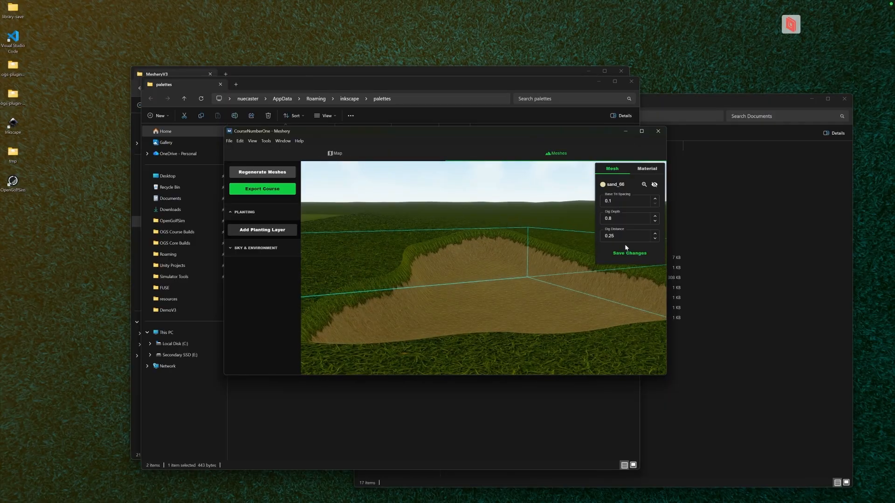
pyautogui.doubleClick(656, 235)
pyautogui.click(625, 254)
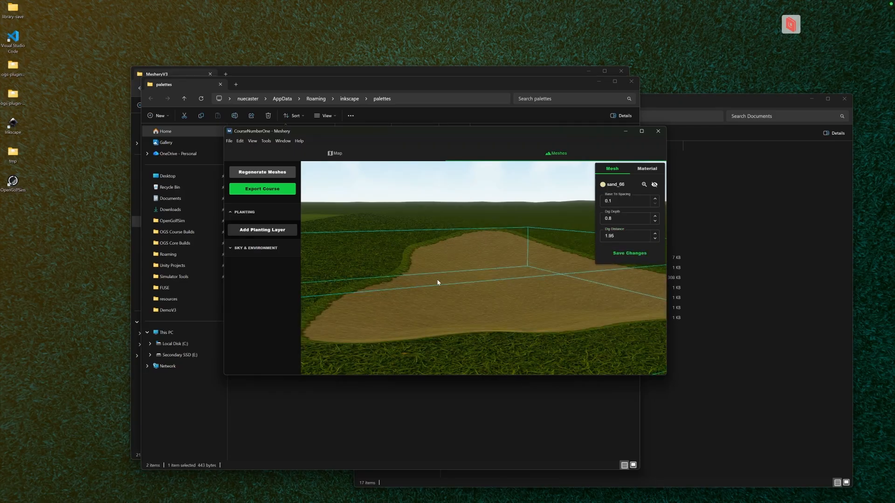
# - Examine the reshaped bunker from several angles and the surrounding fairways, leaving no mesh selected
pyautogui.moveTo(544, 302); pyautogui.dragTo(502, 305)
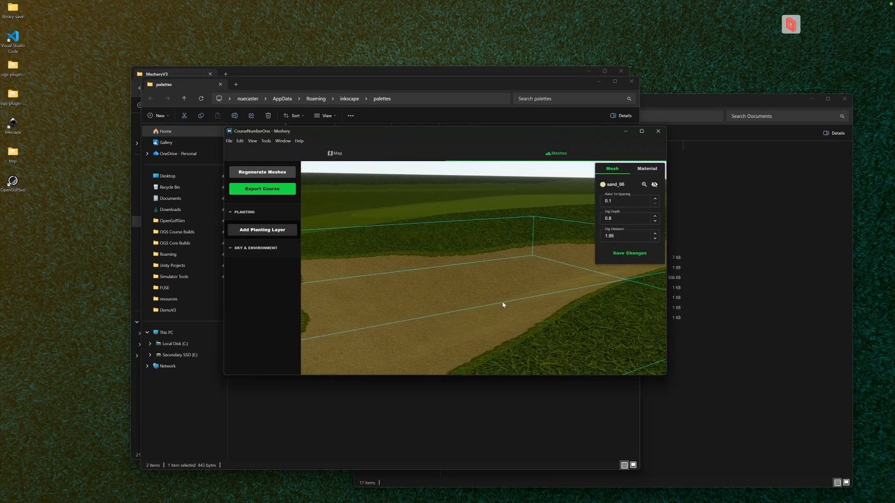
pyautogui.moveTo(440, 304); pyautogui.dragTo(520, 312)
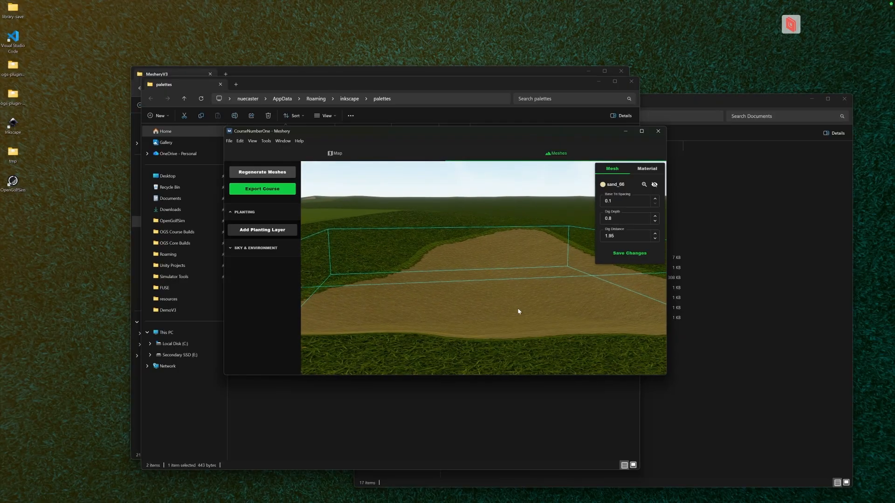
pyautogui.scroll(-10, 496, 297)
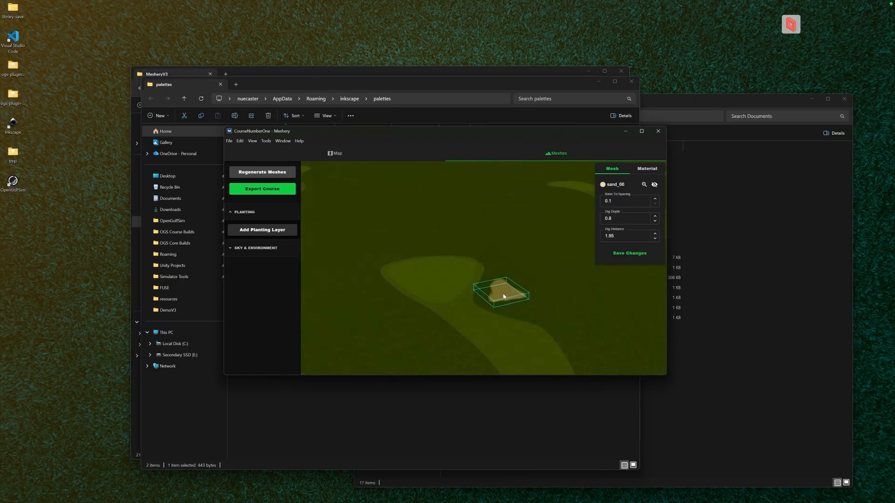
pyautogui.moveTo(505, 294); pyautogui.dragTo(476, 284)
pyautogui.click(419, 204)
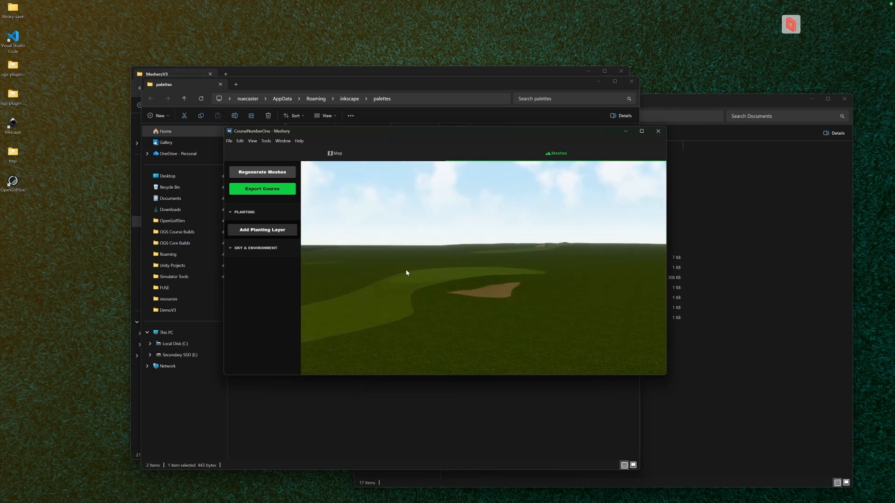
pyautogui.moveTo(408, 273); pyautogui.dragTo(451, 280)
pyautogui.scroll(-8, 451, 279)
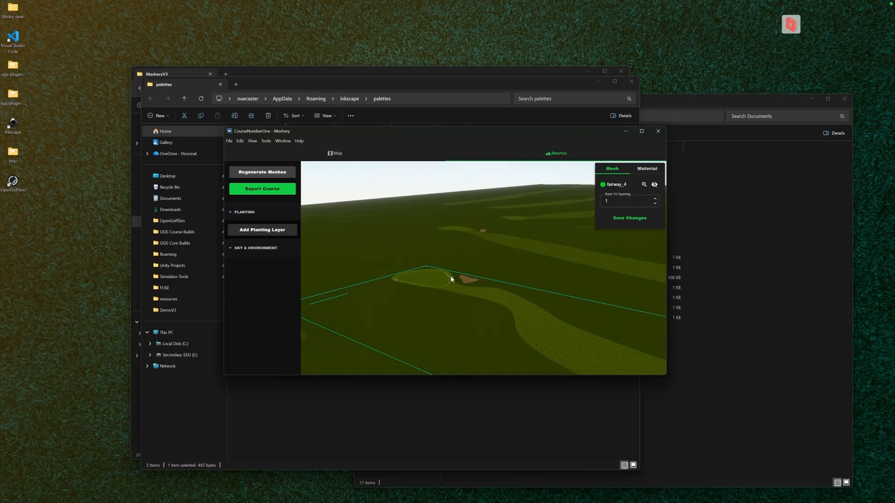
pyautogui.click(421, 177)
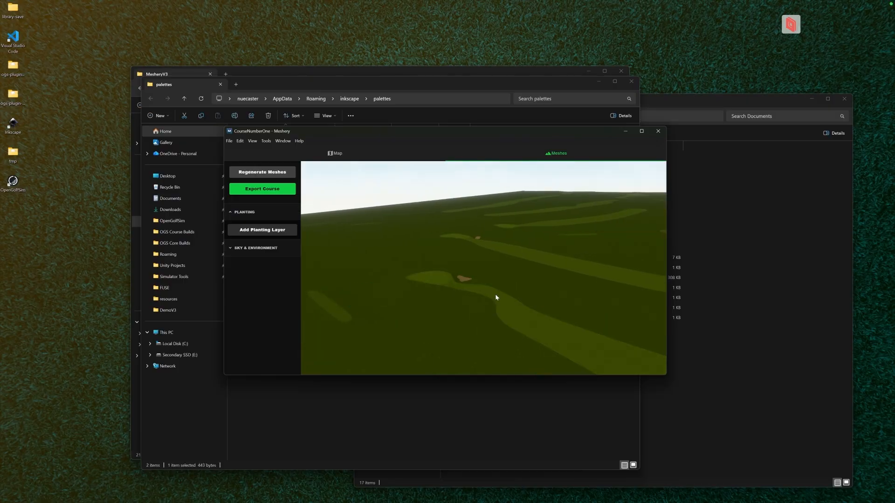
# - Add a planting layer and download the Fir Tree Large asset from the tree models for it
pyautogui.click(261, 230)
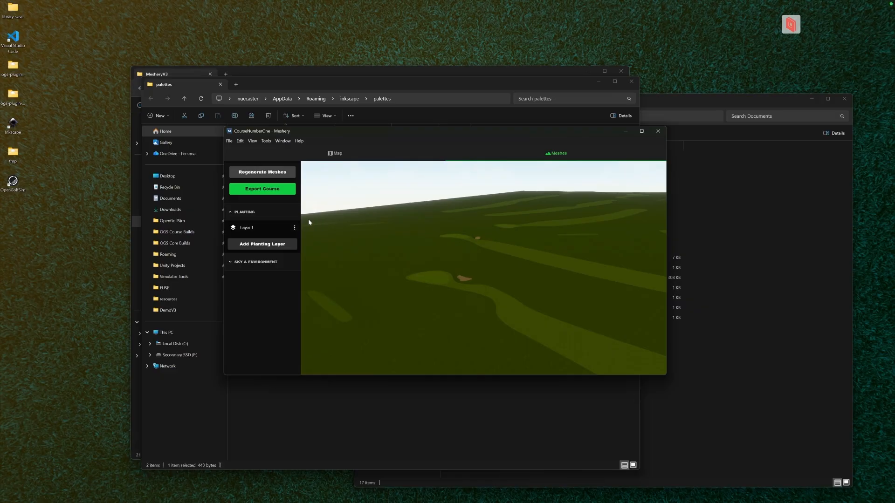
pyautogui.click(247, 227)
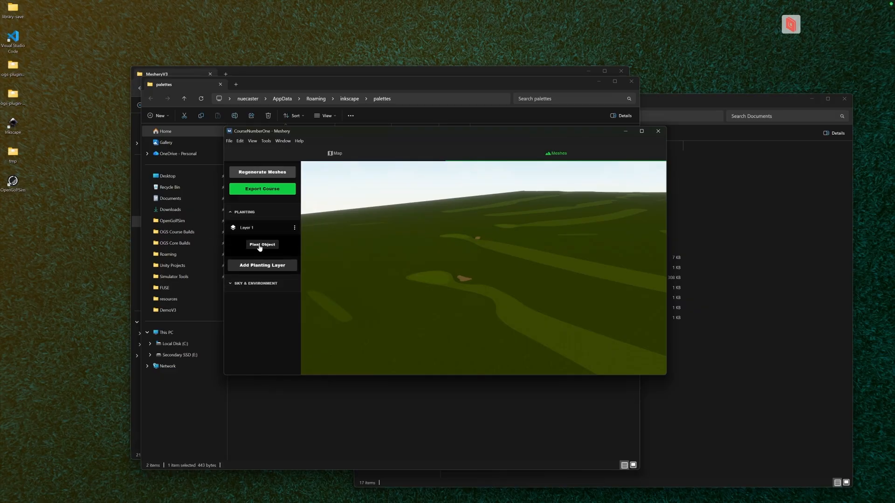
pyautogui.click(260, 245)
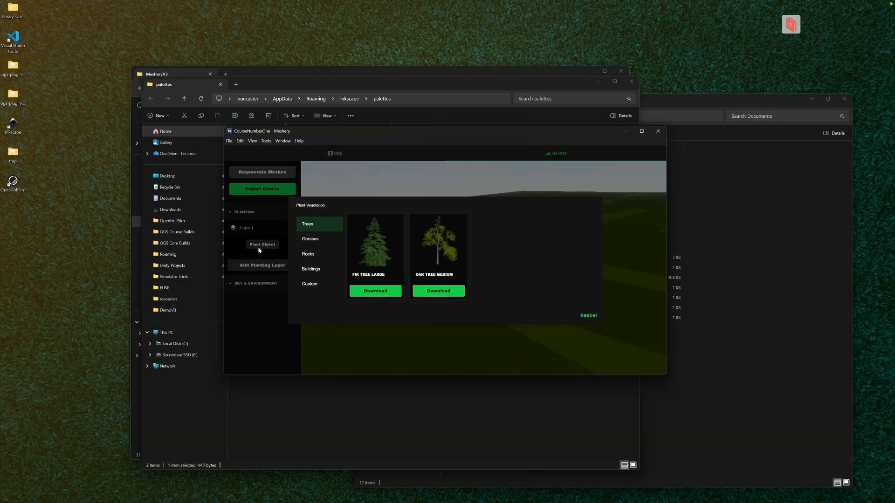
pyautogui.click(363, 292)
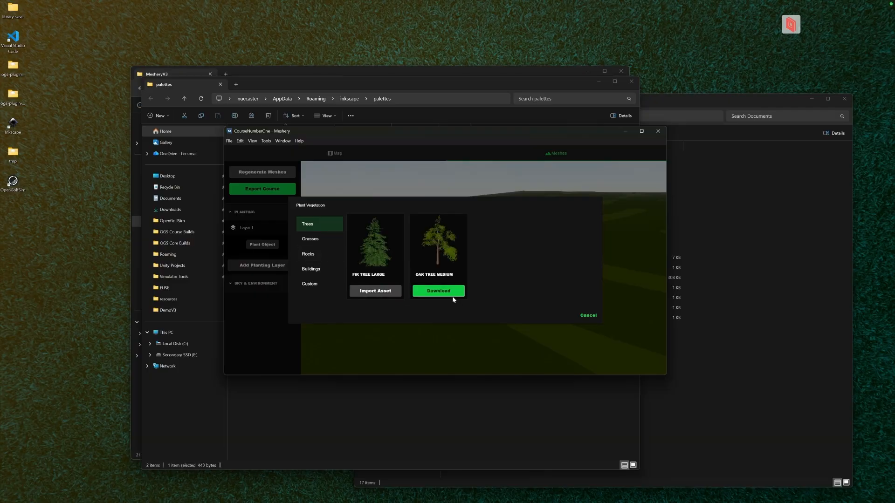
# - Import the Fir Tree Large asset into planting Layer 1 and open the layer's tree mask for editing
pyautogui.click(381, 292)
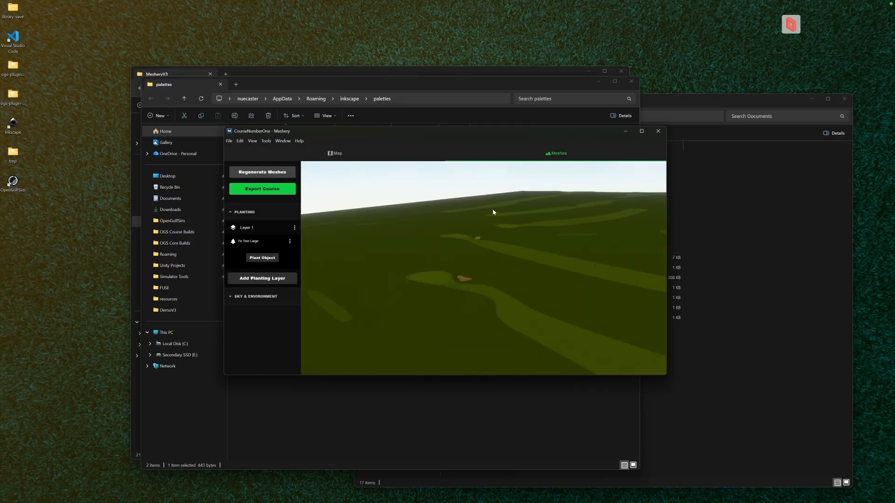
pyautogui.click(295, 228)
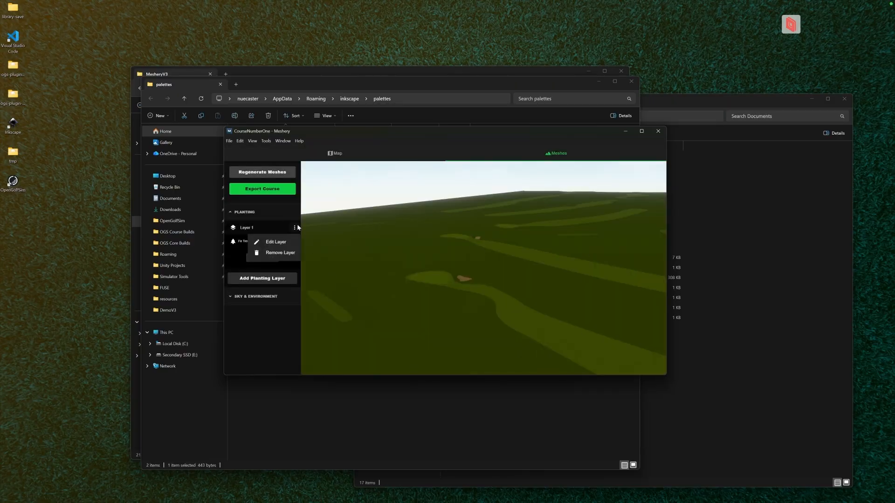
pyautogui.click(286, 244)
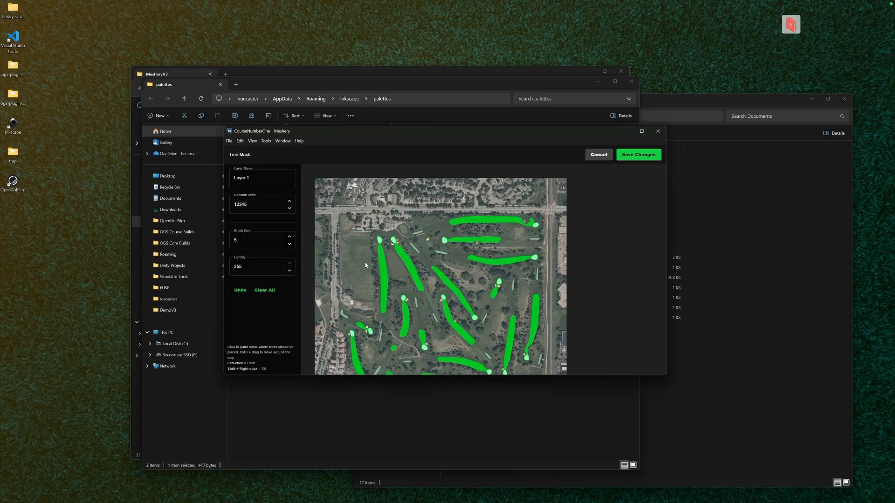
# - Paint a tree strip on the mask along the outer west side of the westernmost fairway, continuing up beside its green
pyautogui.scroll(5, 372, 261)
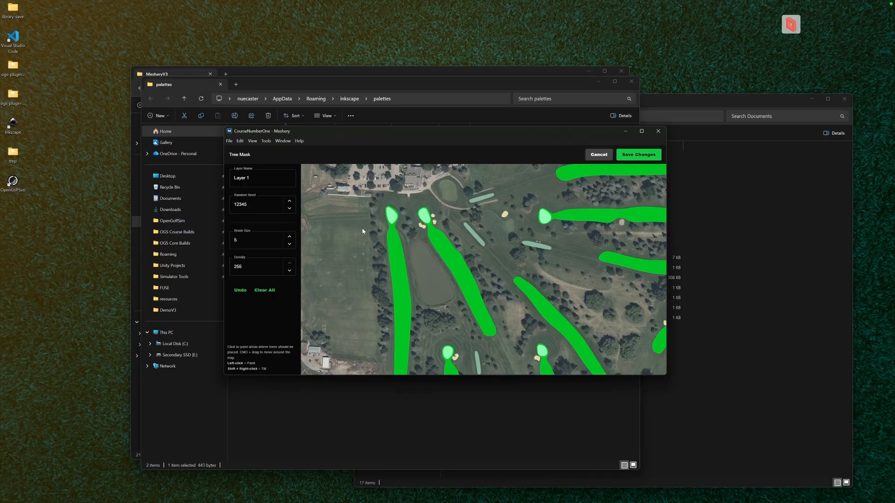
pyautogui.click(372, 236)
pyautogui.moveTo(377, 249); pyautogui.dragTo(377, 294)
pyautogui.scroll(1, 383, 272)
pyautogui.moveTo(382, 252); pyautogui.dragTo(383, 355)
pyautogui.moveTo(379, 321); pyautogui.dragTo(375, 292)
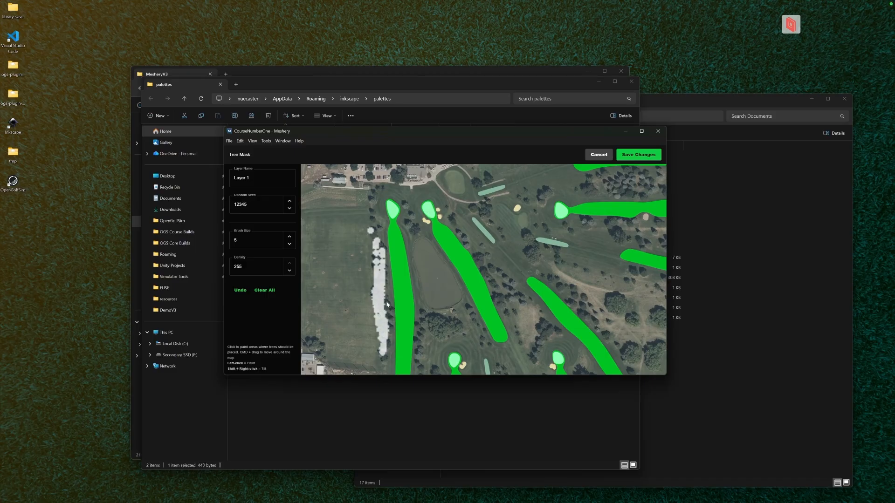
pyautogui.moveTo(372, 206); pyautogui.dragTo(372, 219)
pyautogui.scroll(1, 372, 219)
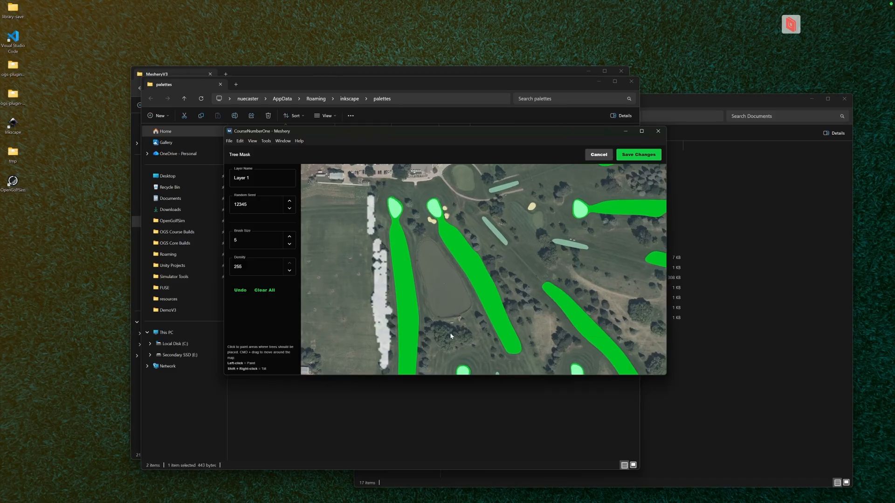
# - Paint a tree clump just south of the pond and scattered spots east of the neighbouring fairway, and save the mask
pyautogui.moveTo(441, 329)
pyautogui.mouseDown()
pyautogui.moveTo(450, 334)
pyautogui.moveTo(444, 344)
pyautogui.moveTo(441, 334)
pyautogui.moveTo(465, 338)
pyautogui.mouseUp()
pyautogui.scroll(-1, 448, 335)
pyautogui.scroll(1, 449, 335)
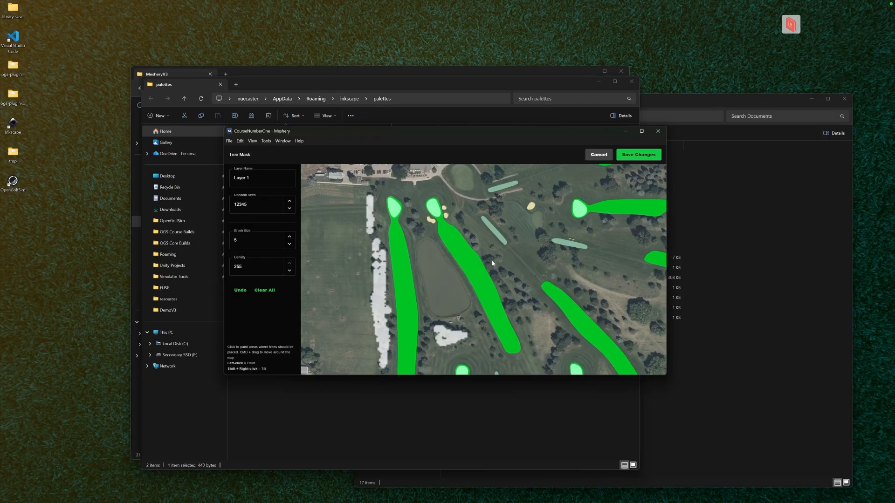
pyautogui.click(517, 292)
pyautogui.scroll(-1, 505, 256)
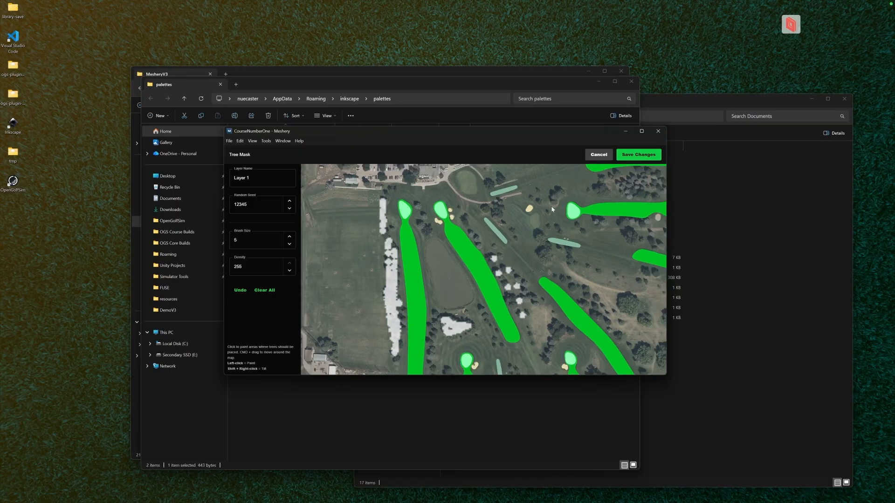
pyautogui.click(655, 154)
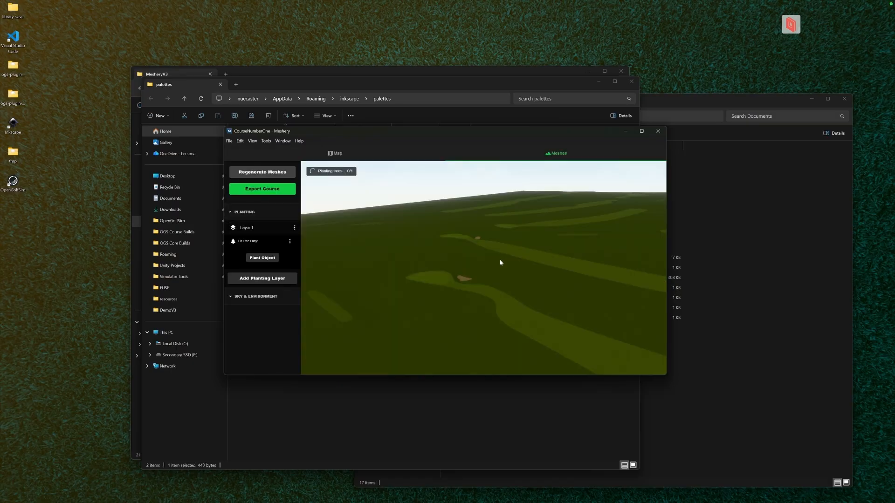
# - Examine the fir trees planted along the fairways from several angles in the 3D view
pyautogui.moveTo(498, 261); pyautogui.dragTo(346, 311)
pyautogui.click(535, 253)
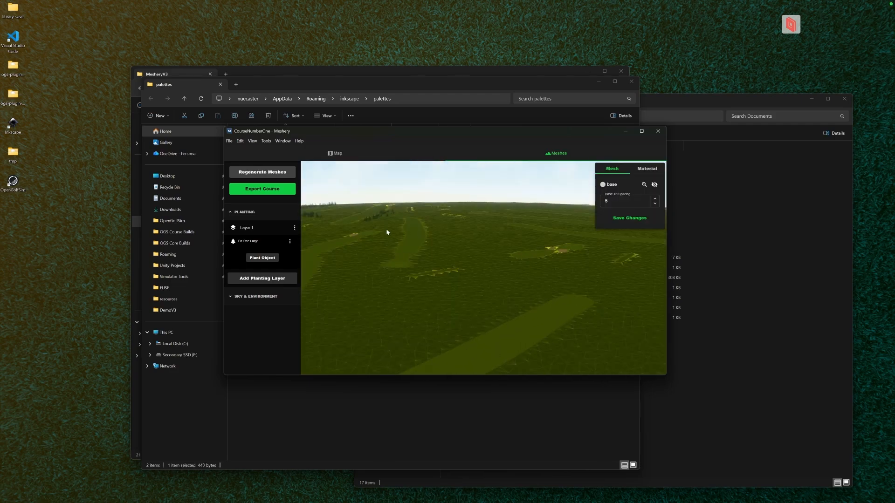
pyautogui.moveTo(387, 231); pyautogui.dragTo(485, 268)
pyautogui.click(431, 255)
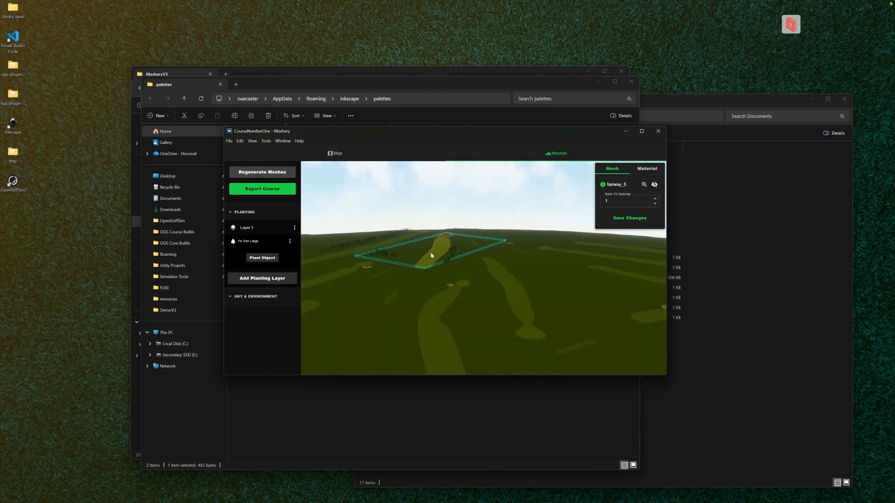
pyautogui.doubleClick(437, 251)
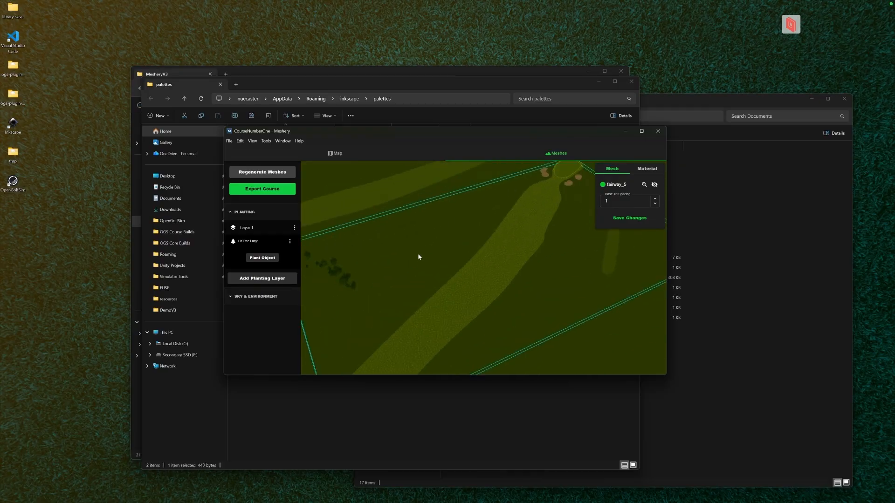
pyautogui.moveTo(419, 256); pyautogui.dragTo(438, 284)
pyautogui.moveTo(326, 270); pyautogui.dragTo(615, 248)
pyautogui.moveTo(490, 257); pyautogui.dragTo(497, 237)
pyautogui.moveTo(394, 267); pyautogui.dragTo(449, 268)
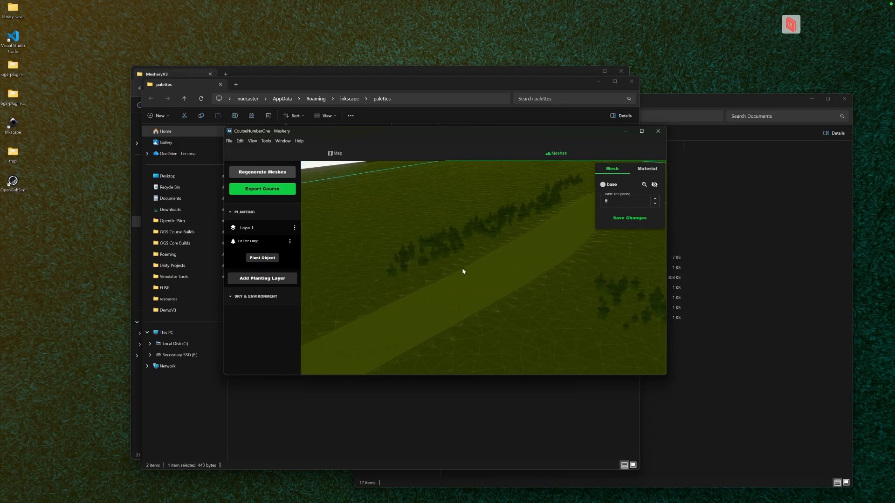
pyautogui.moveTo(551, 246); pyautogui.dragTo(469, 275)
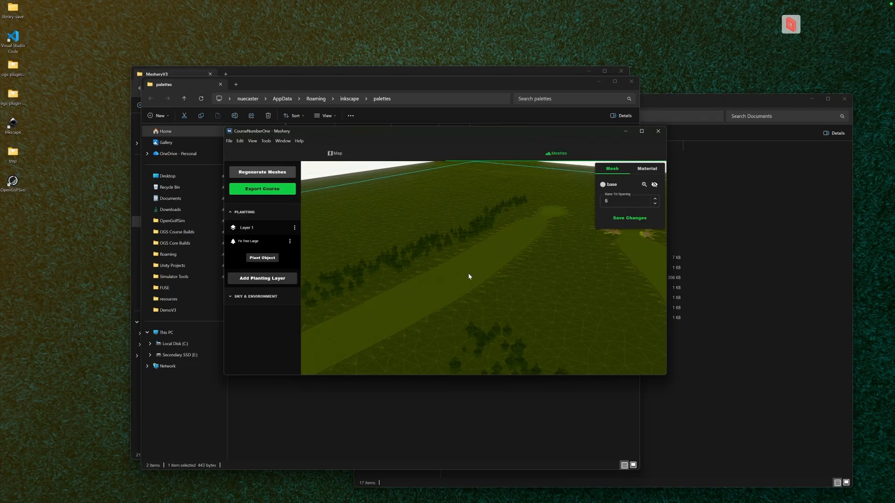
# - Download the Oak Tree Medium asset and import it into Layer 1
pyautogui.click(263, 259)
pyautogui.click(456, 292)
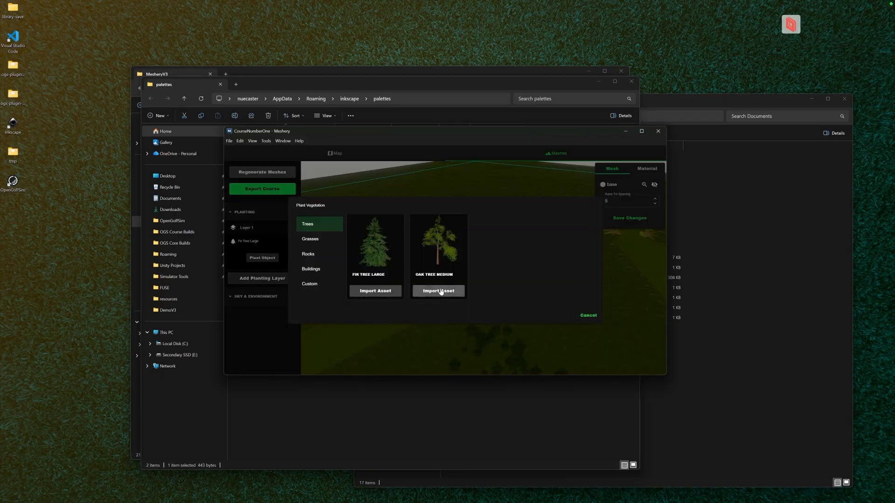
pyautogui.click(441, 291)
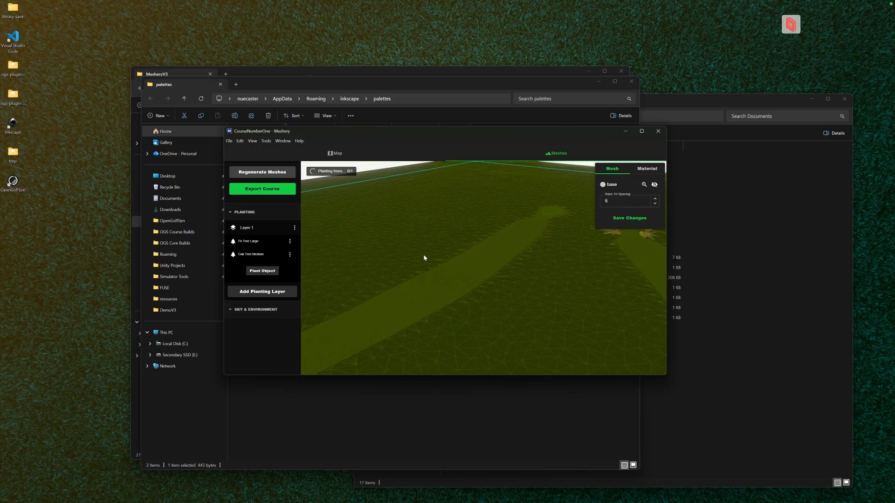
pyautogui.moveTo(423, 253); pyautogui.dragTo(451, 267)
pyautogui.click(456, 261)
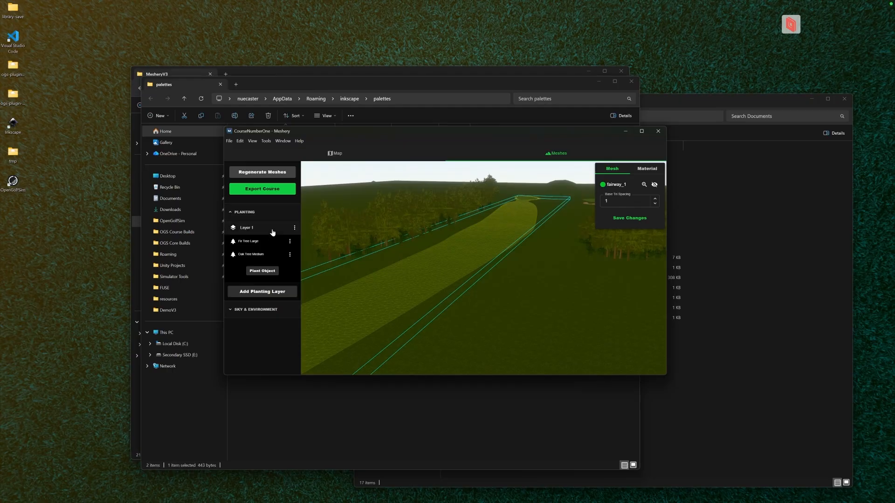
# - Set the Oak Tree Medium density to 0.11 and its maximum scale to 1.5, and save the changes
pyautogui.click(252, 241)
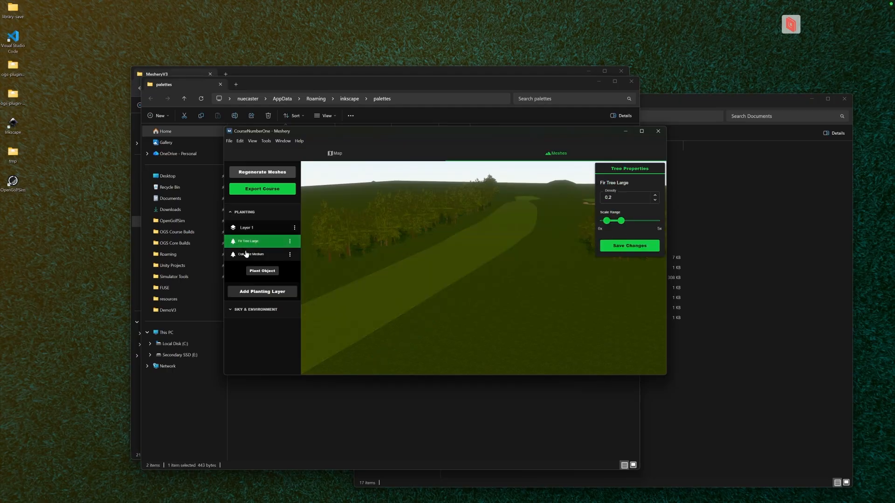
pyautogui.click(246, 254)
pyautogui.click(247, 242)
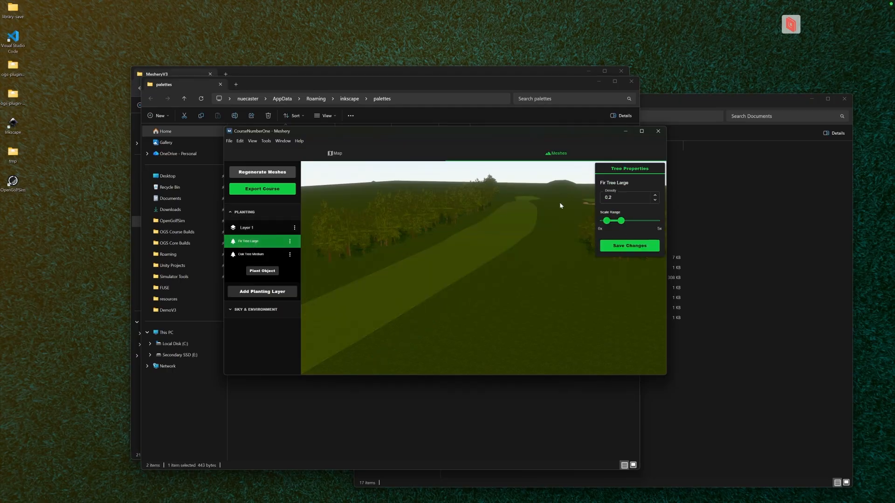
pyautogui.click(266, 254)
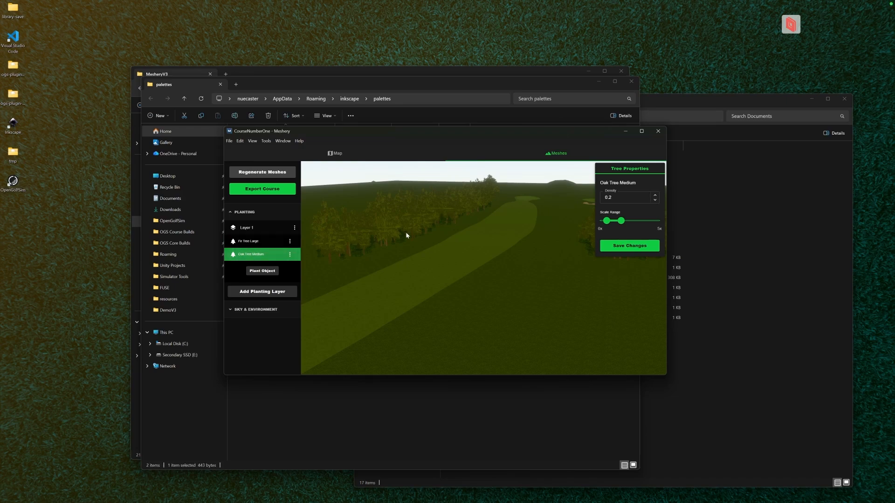
pyautogui.click(656, 200)
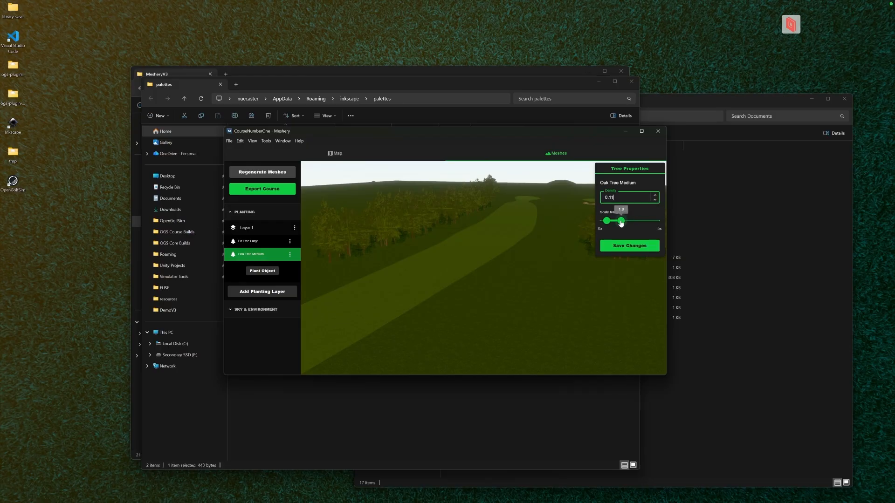
pyautogui.moveTo(621, 222); pyautogui.dragTo(619, 224)
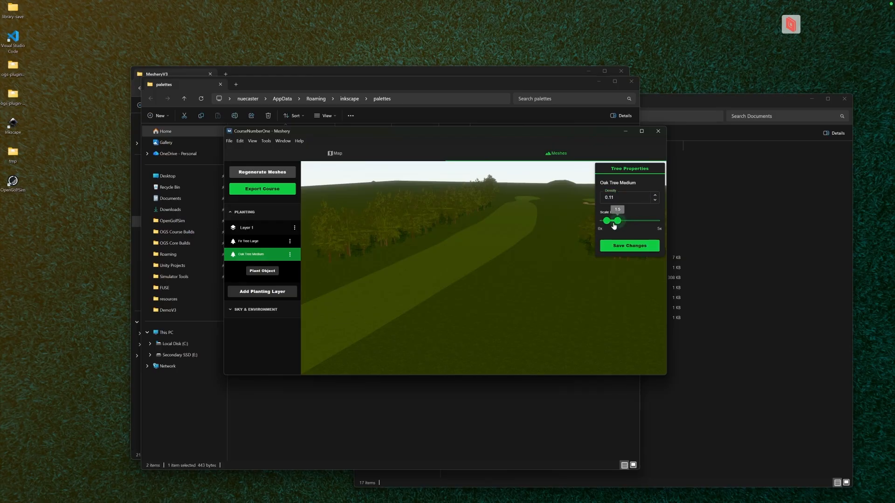
pyautogui.click(625, 247)
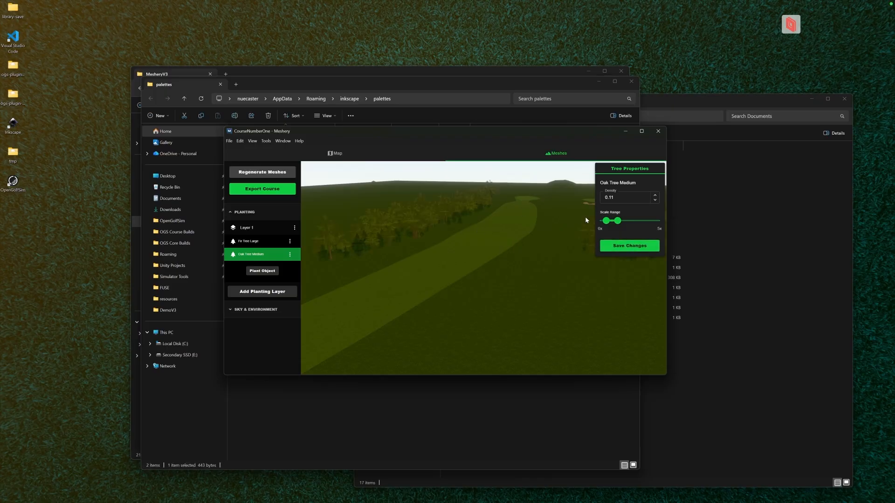
# - Shift both ends of the Fir Tree Large scale range upward, save the changes and check the tree line
pyautogui.moveTo(435, 232); pyautogui.dragTo(453, 241)
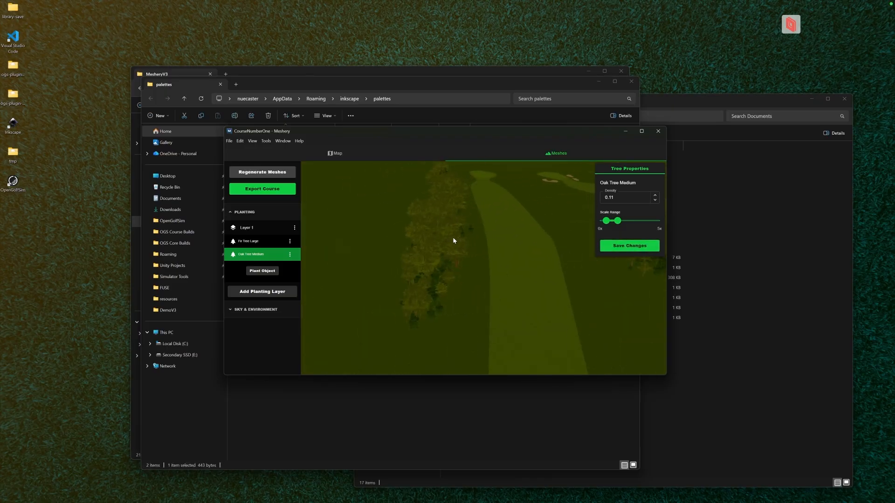
pyautogui.click(250, 242)
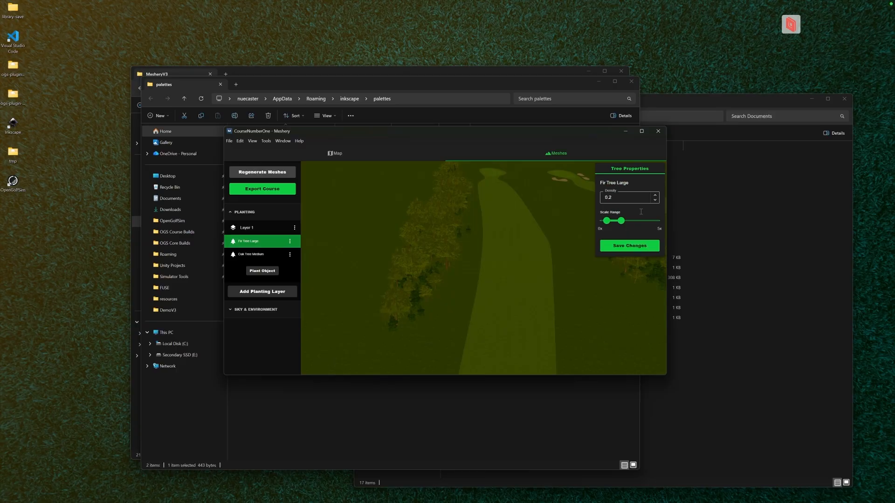
pyautogui.moveTo(623, 223)
pyautogui.moveTo(623, 223); pyautogui.dragTo(614, 222)
pyautogui.click(604, 247)
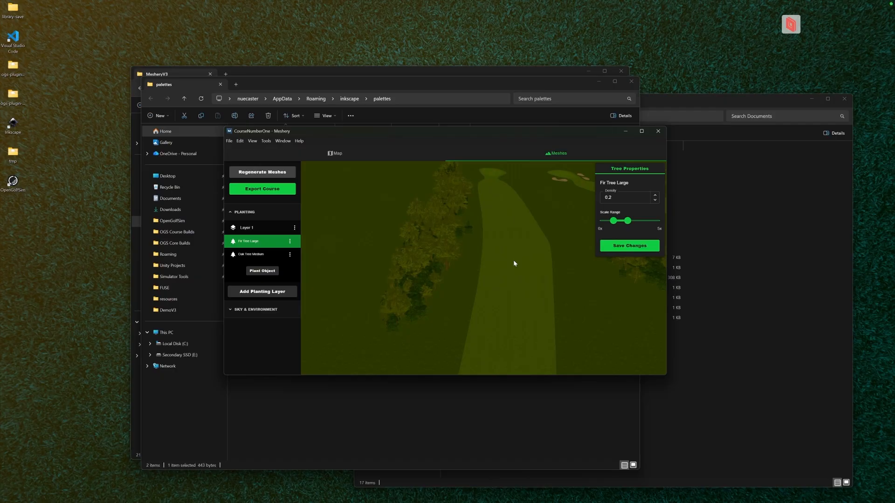
pyautogui.moveTo(560, 283); pyautogui.dragTo(471, 290)
# - Raise the upper limit of the Fir Tree Large scale range further, save it and view the trees along the fairway
pyautogui.click(246, 240)
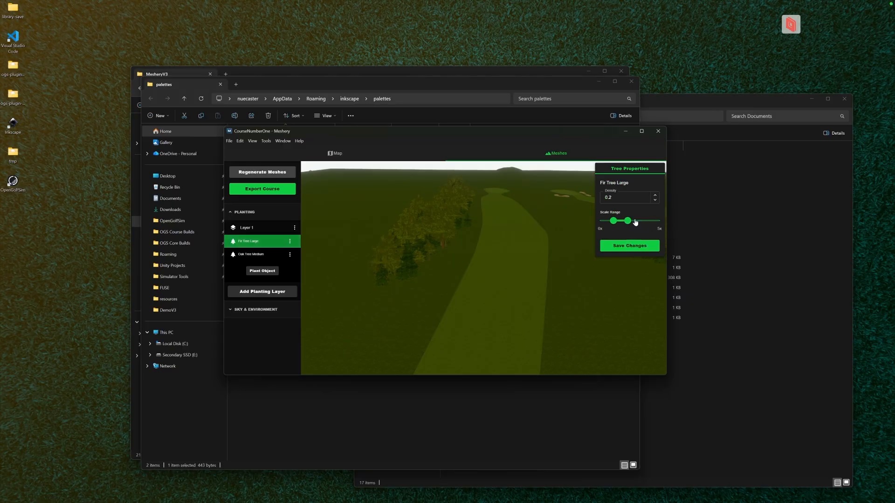
pyautogui.moveTo(628, 221); pyautogui.dragTo(636, 244)
pyautogui.click(636, 244)
pyautogui.moveTo(504, 285); pyautogui.dragTo(393, 256)
pyautogui.click(393, 256)
pyautogui.click(295, 228)
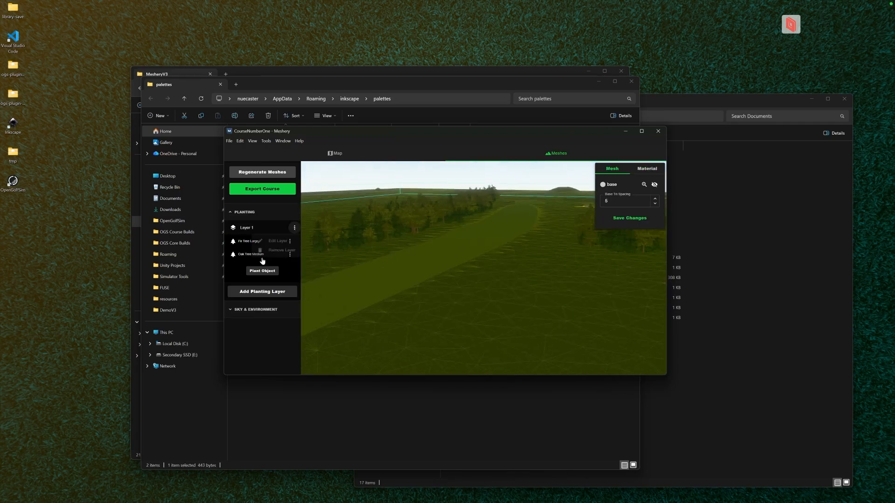
pyautogui.click(275, 242)
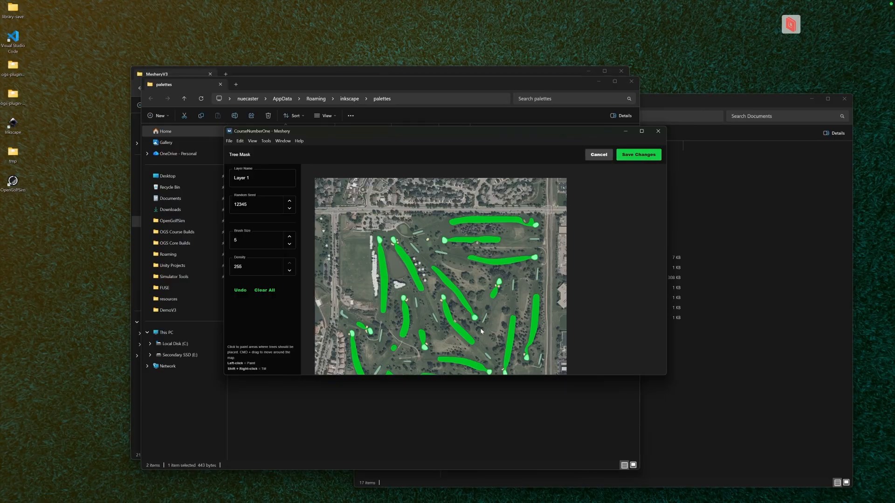
pyautogui.click(599, 155)
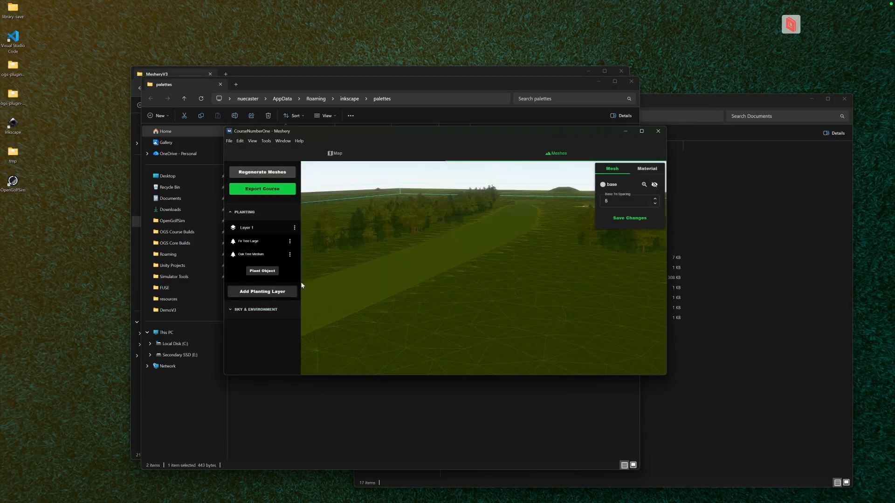
# - Tilt the view to show the sky and set the sky colour to bright blue #57caff
pyautogui.click(267, 310)
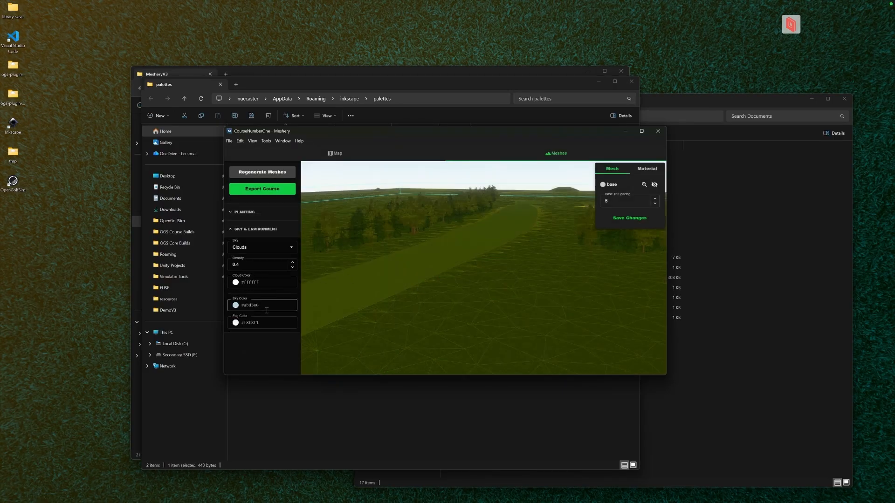
pyautogui.moveTo(453, 299); pyautogui.dragTo(473, 259)
pyautogui.click(268, 305)
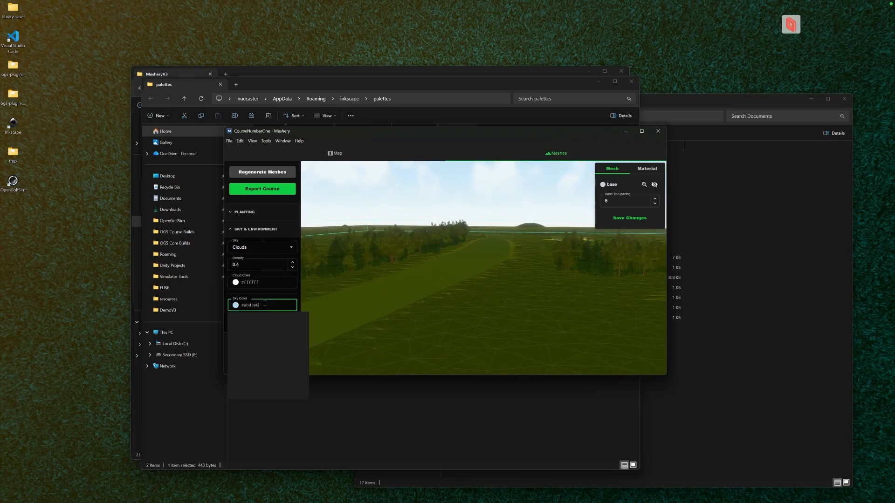
pyautogui.moveTo(277, 320); pyautogui.dragTo(282, 312)
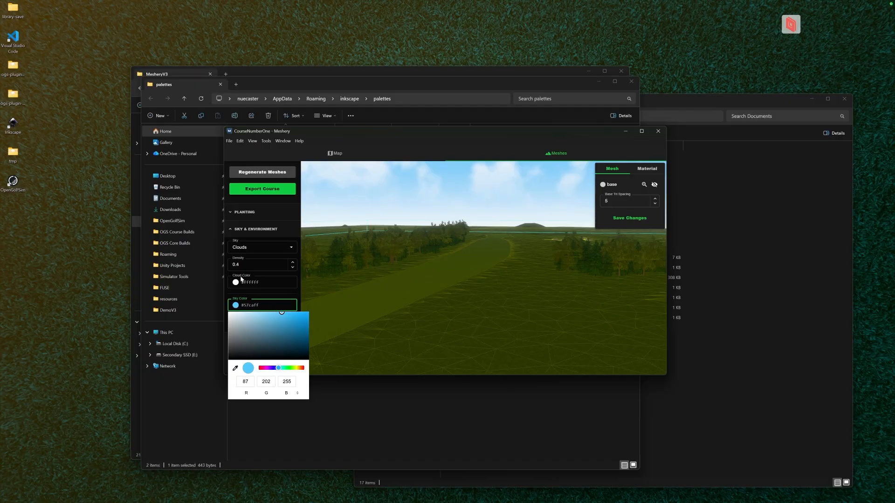
# - Set the cloud colour to yellow #fbef65 and close the colour picker
pyautogui.click(258, 283)
pyautogui.moveTo(276, 305); pyautogui.dragTo(278, 293)
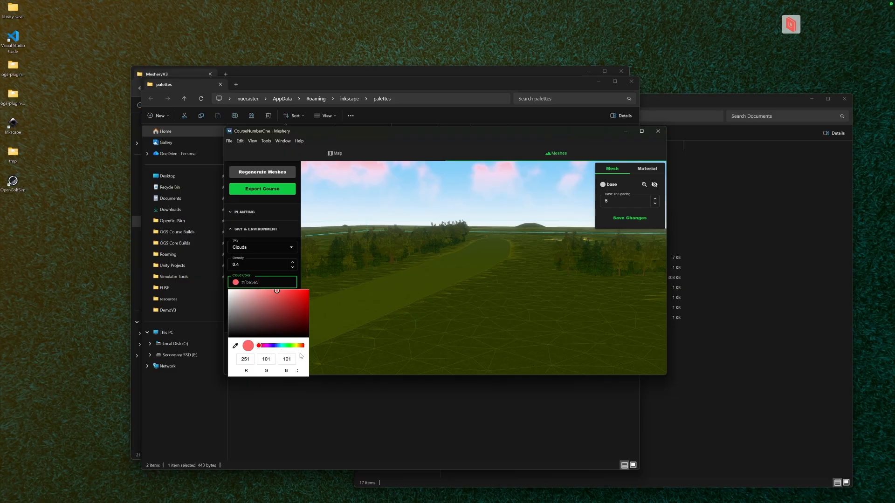
pyautogui.moveTo(301, 345); pyautogui.dragTo(297, 346)
pyautogui.click(454, 194)
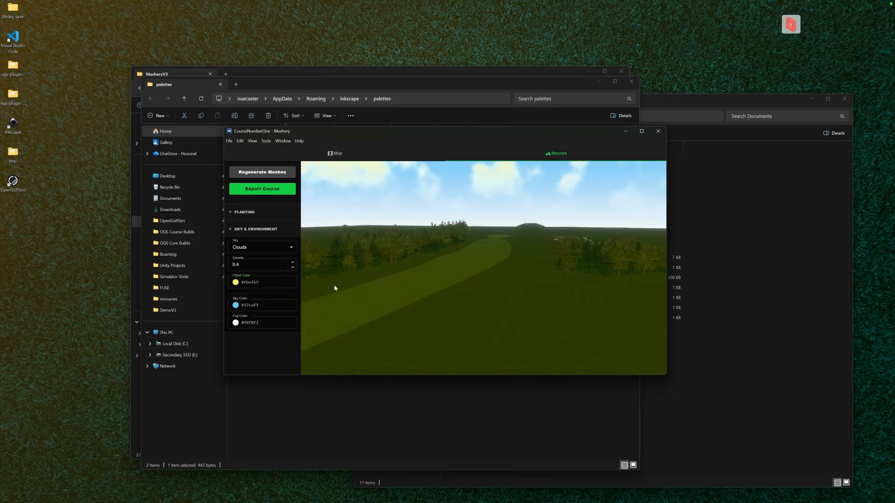
# - Review the available sky types, keep Clouds selected and collapse the sky and environment settings
pyautogui.click(263, 247)
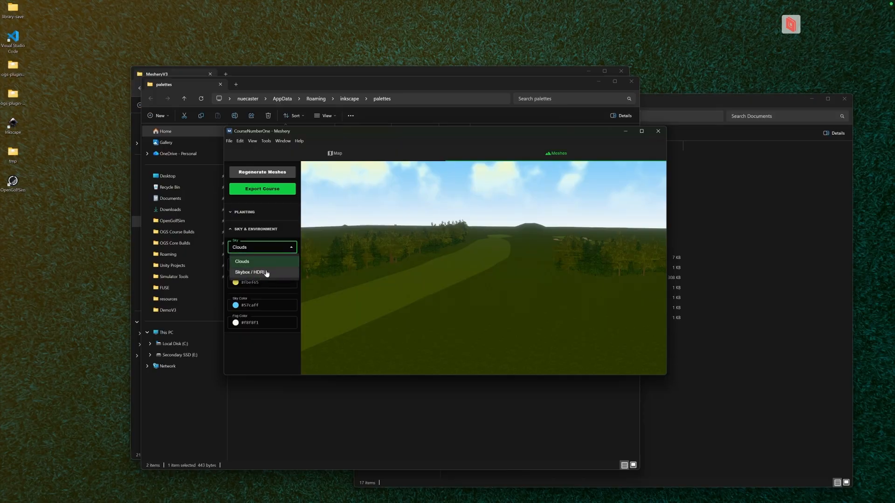
pyautogui.click(265, 253)
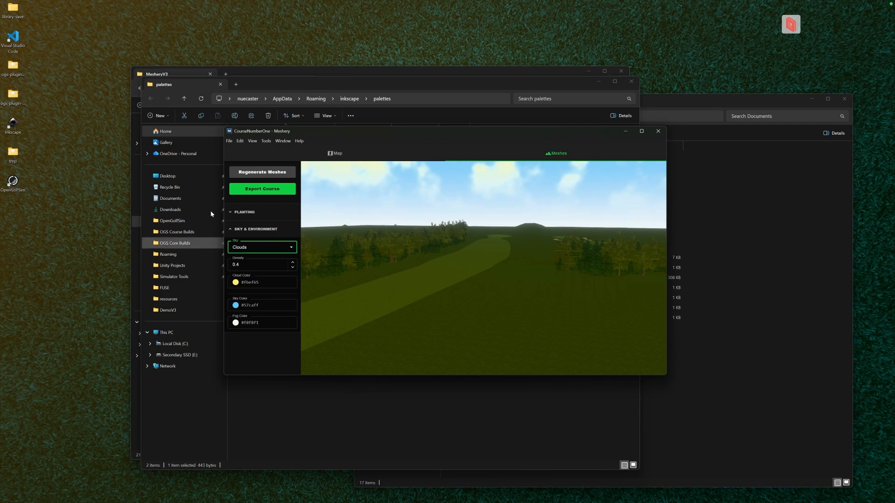
pyautogui.moveTo(56, 502)
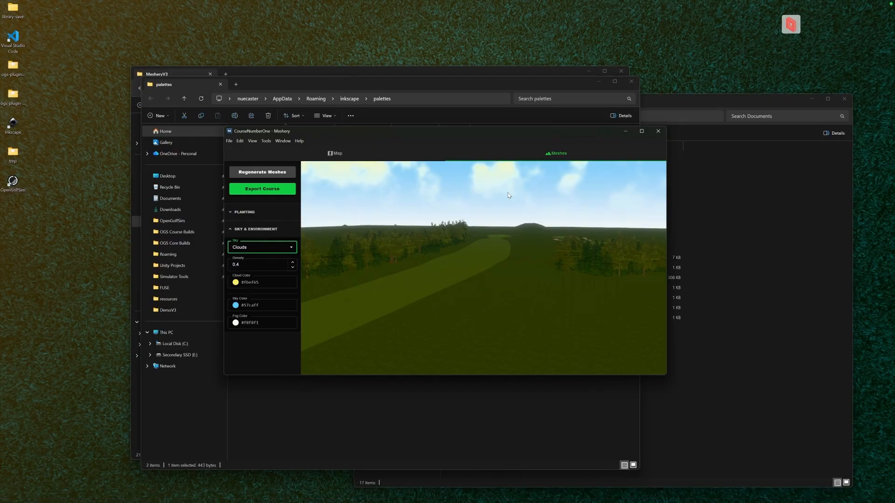
pyautogui.click(239, 229)
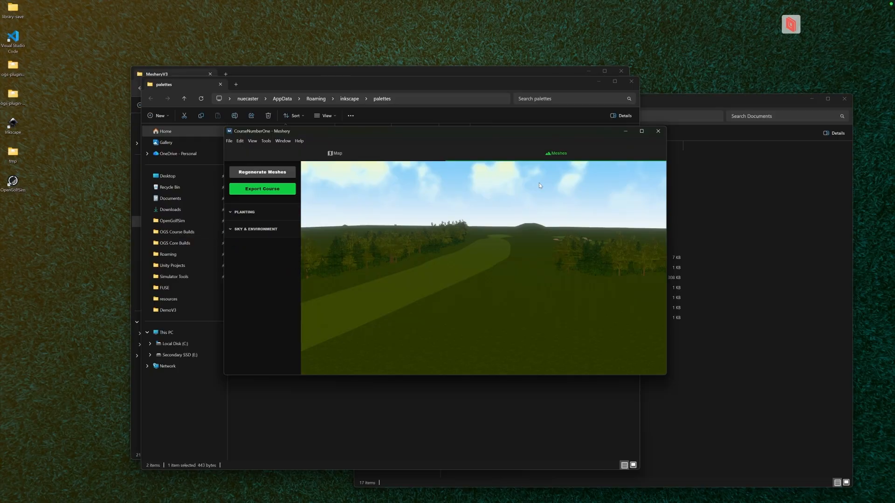
# - Look over the course terrain in 3D, check the hole layout on the map and return to the meshes
pyautogui.moveTo(522, 252); pyautogui.dragTo(448, 276)
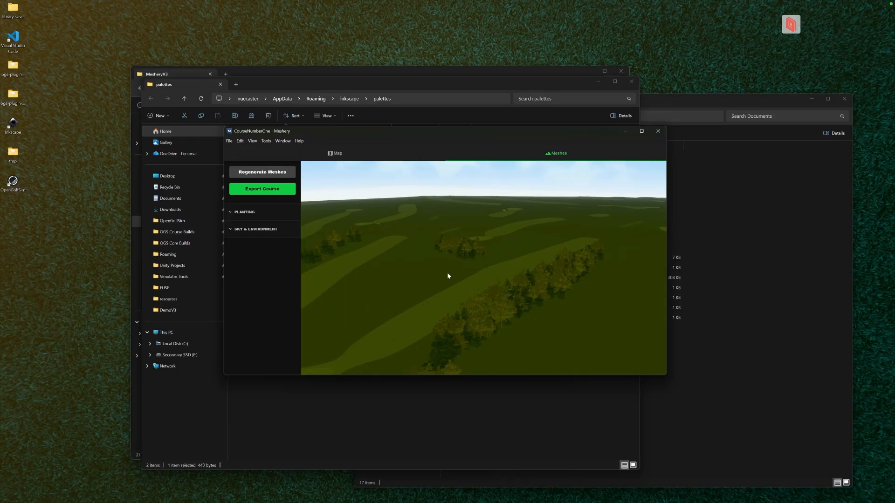
pyautogui.click(448, 276)
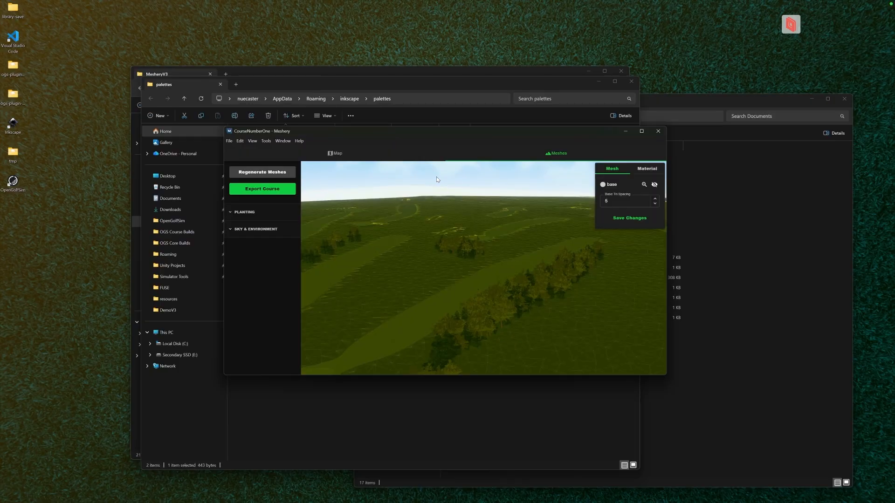
pyautogui.click(334, 153)
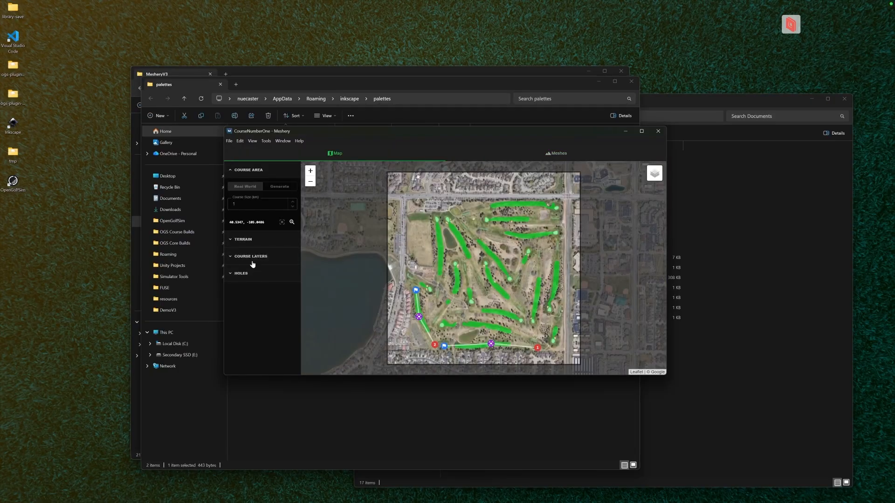
pyautogui.click(515, 154)
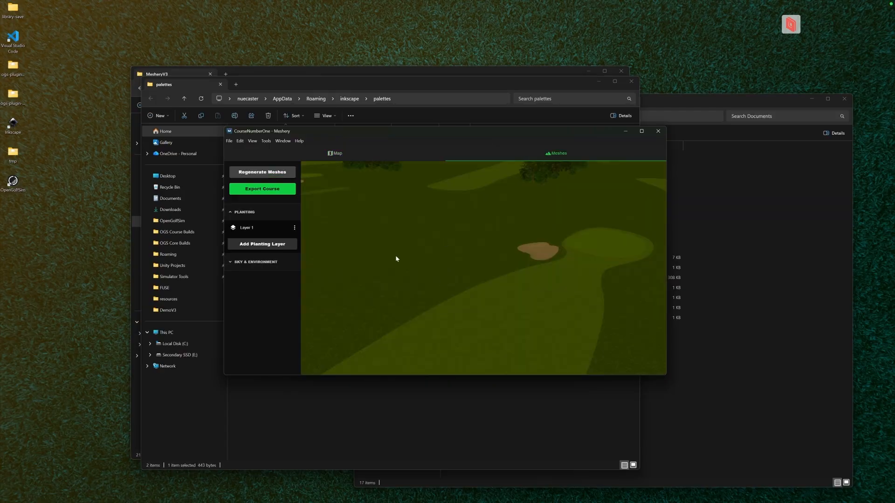
# - Export the course meshes in .GLB (Fuse) format as course.glb in the CourseNumberOne folder
pyautogui.moveTo(448, 253); pyautogui.dragTo(444, 248)
pyautogui.click(268, 191)
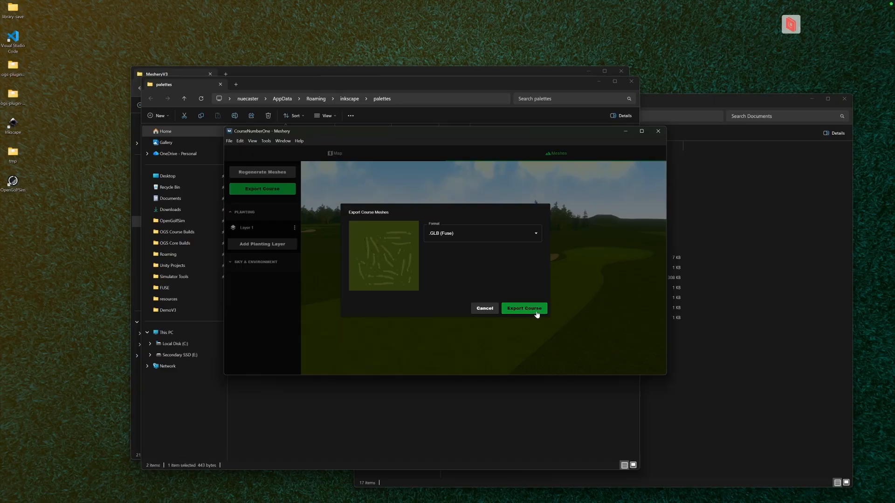
pyautogui.click(536, 310)
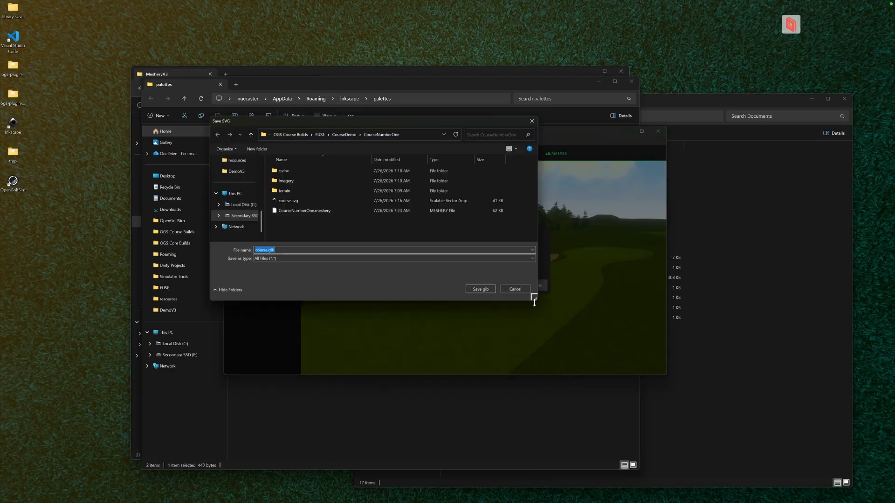
pyautogui.click(292, 229)
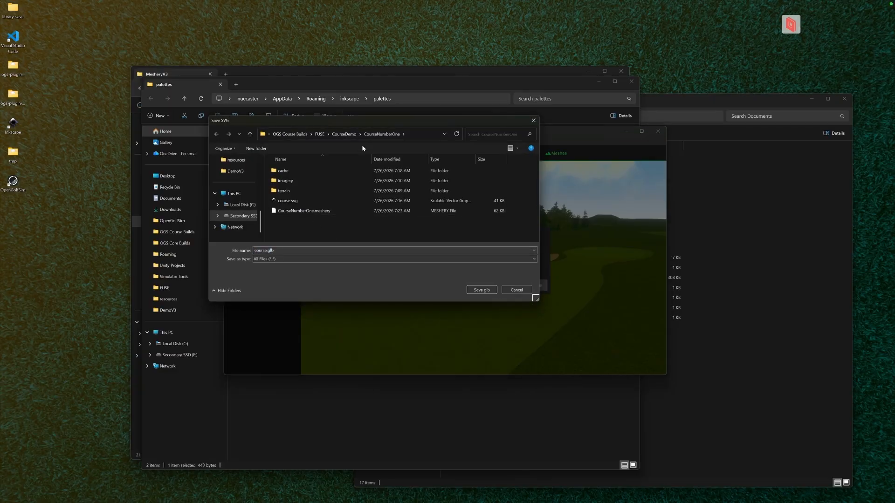
pyautogui.click(479, 291)
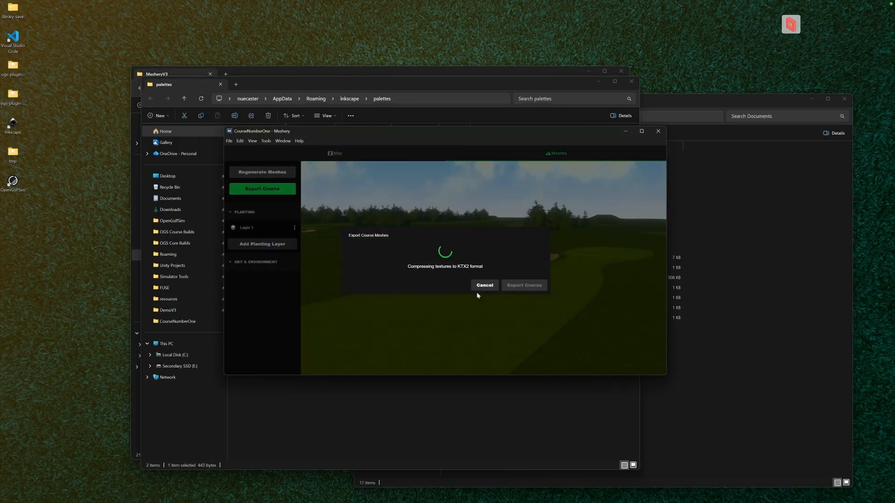
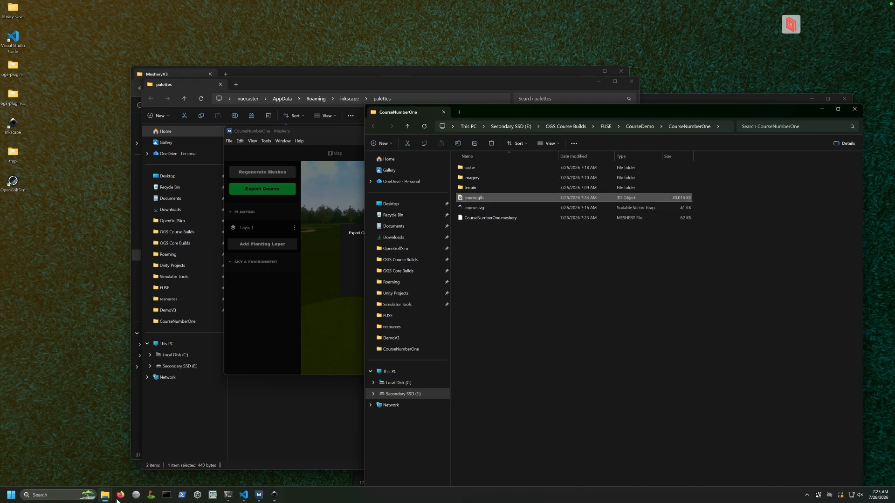
# - Switch to the Command Prompt in the ogs-desktop-gh folder and rerun its previous command to start OpenGolfSim
pyautogui.moveTo(104, 499)
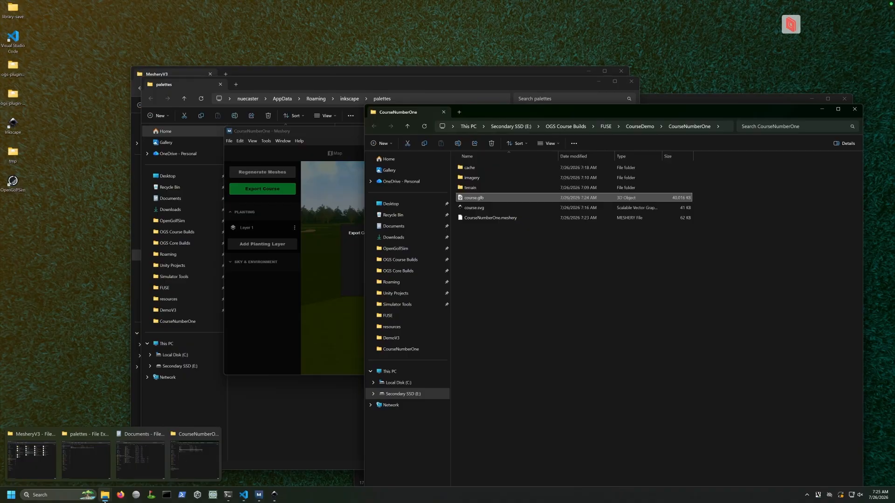
pyautogui.click(166, 495)
pyautogui.moveTo(228, 495)
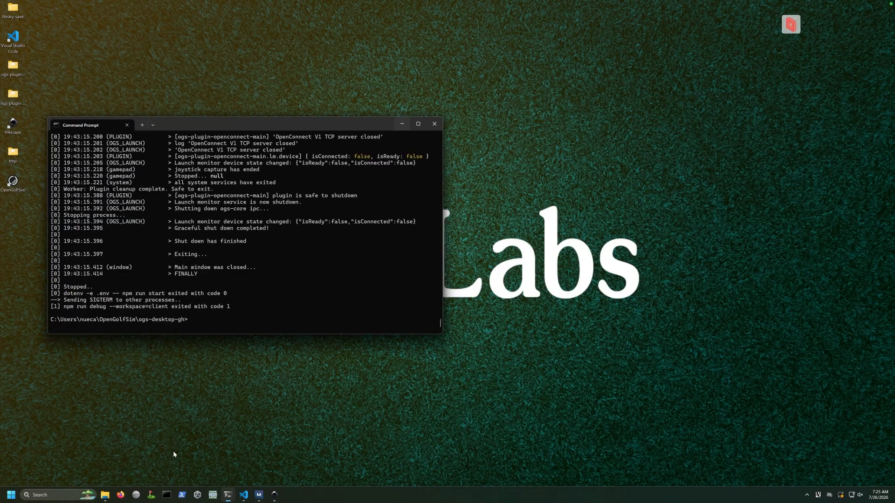
pyautogui.click(174, 454)
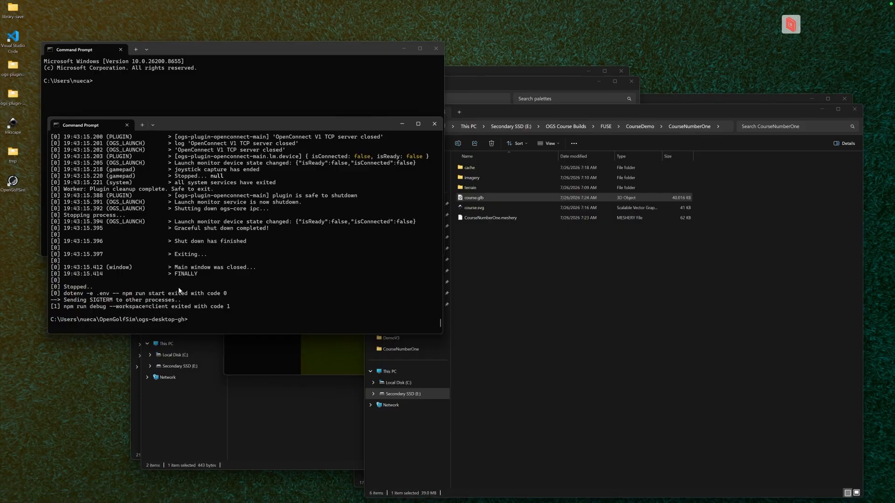
pyautogui.press('Up')
pyautogui.press('Return')
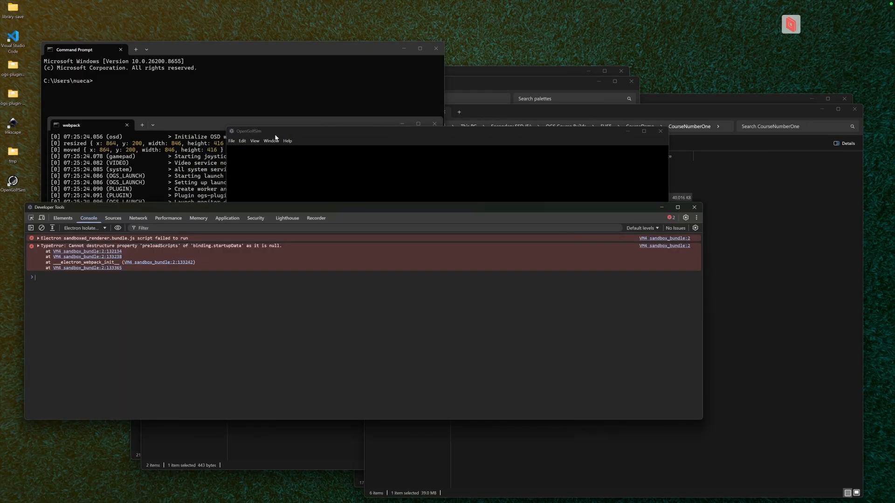
# - In OpenGolfSim, load course.glb from OGS Course Builds > FUSE > CourseDemo > CourseNumberOne as a test course GLB and launch it
pyautogui.click(276, 138)
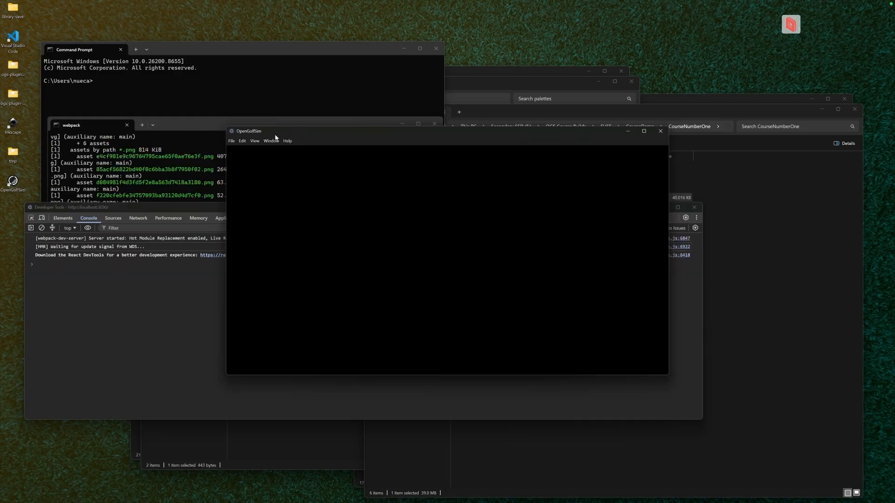
pyautogui.click(232, 140)
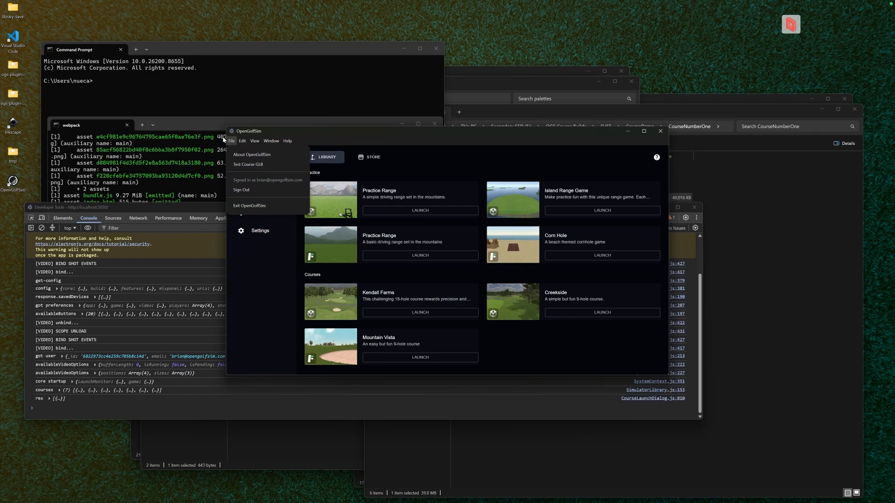
pyautogui.click(244, 164)
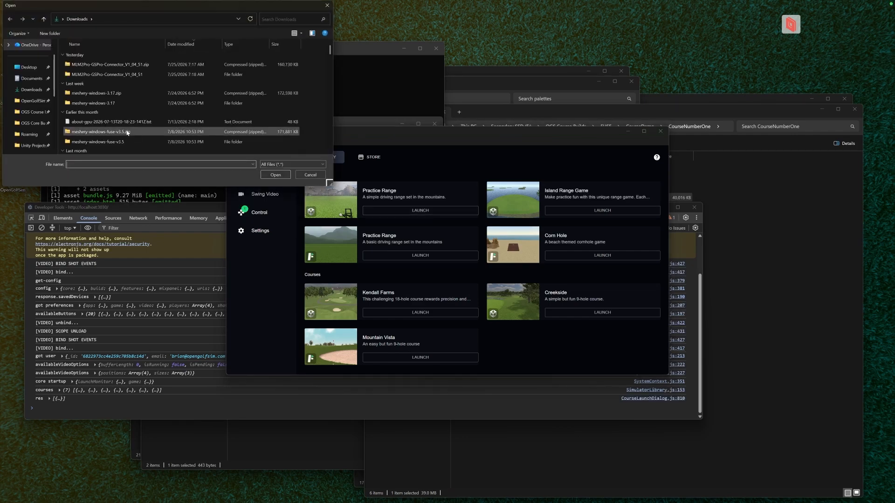
pyautogui.click(31, 112)
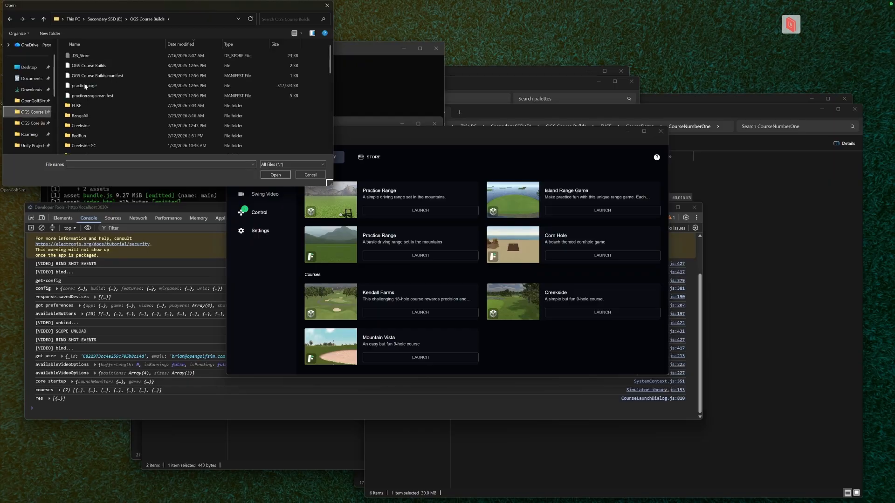
pyautogui.click(79, 106)
pyautogui.doubleClick(80, 106)
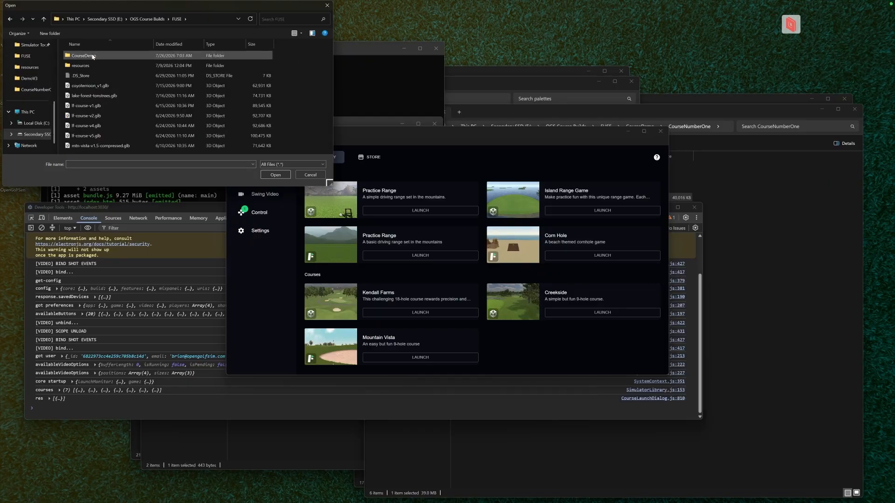
pyautogui.doubleClick(93, 56)
pyautogui.doubleClick(93, 56)
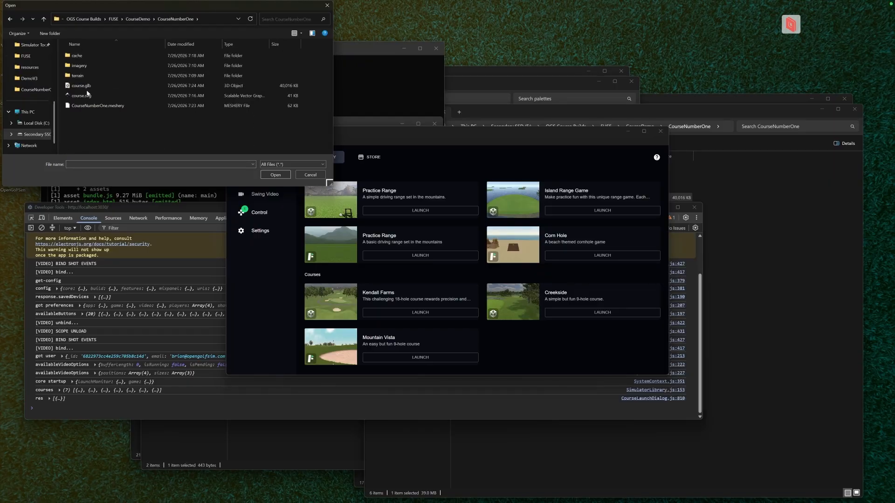
pyautogui.doubleClick(82, 86)
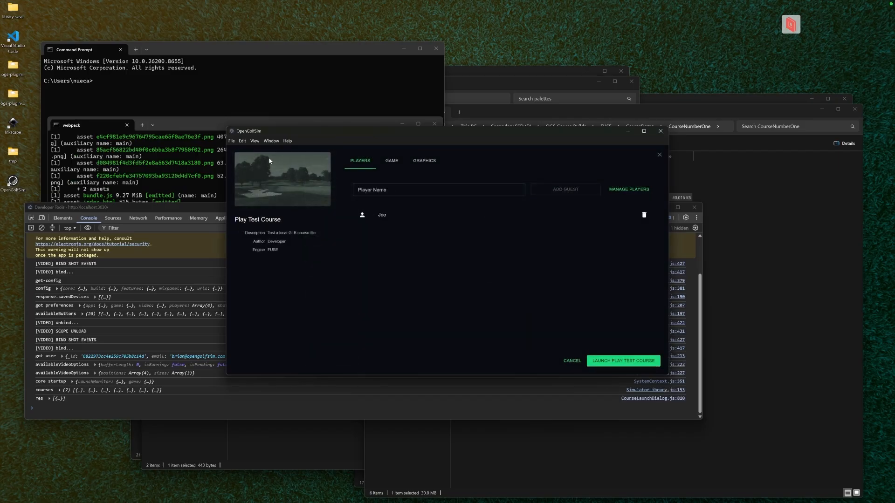
pyautogui.click(634, 361)
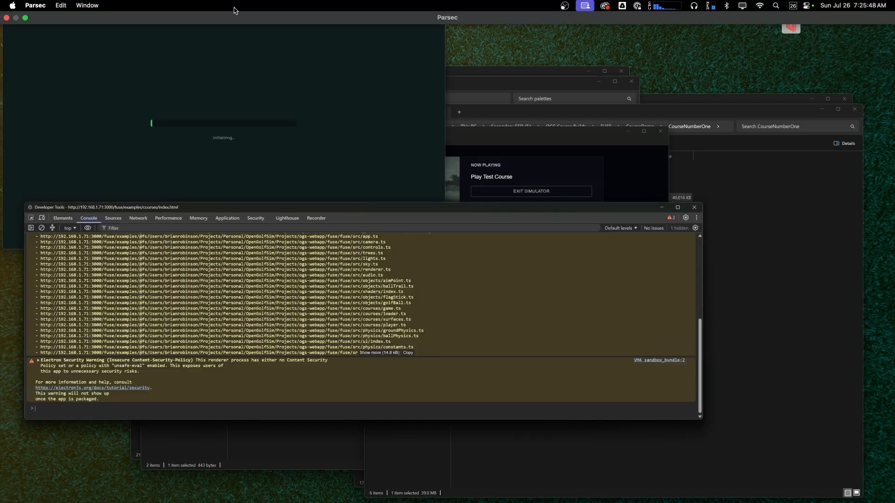
# - Move the game window fully into view and swing the aim left and right from the hole 1 tee
pyautogui.moveTo(243, 11); pyautogui.dragTo(275, 34)
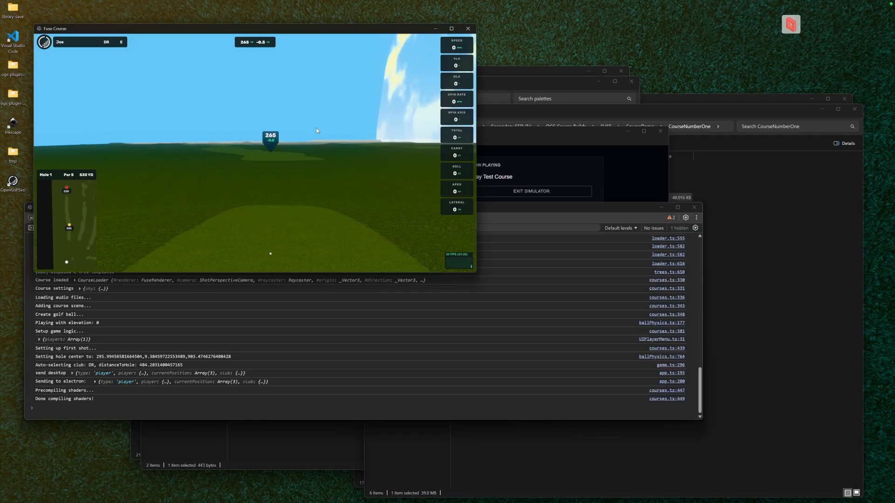
pyautogui.press('Right')
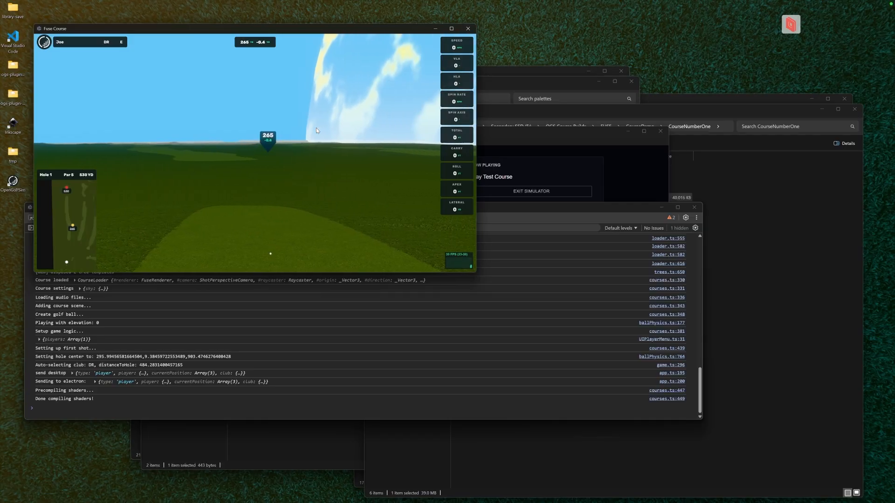
pyautogui.press('Left')
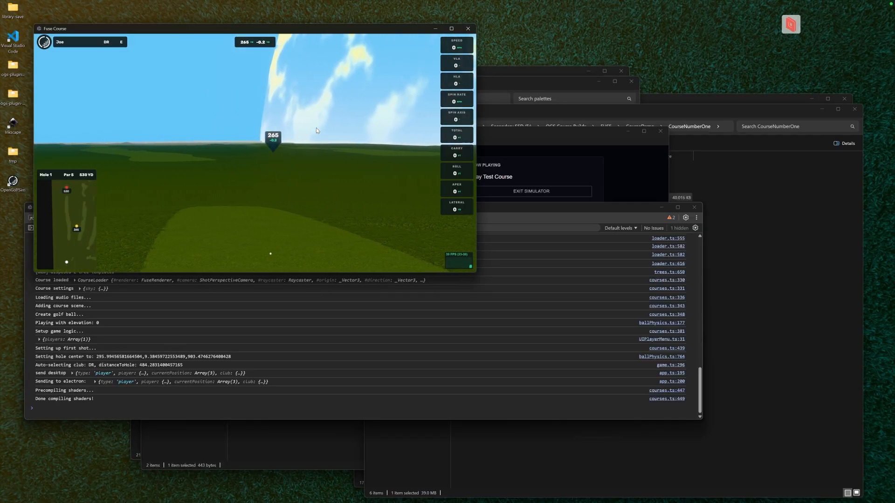
pyautogui.press('Left')
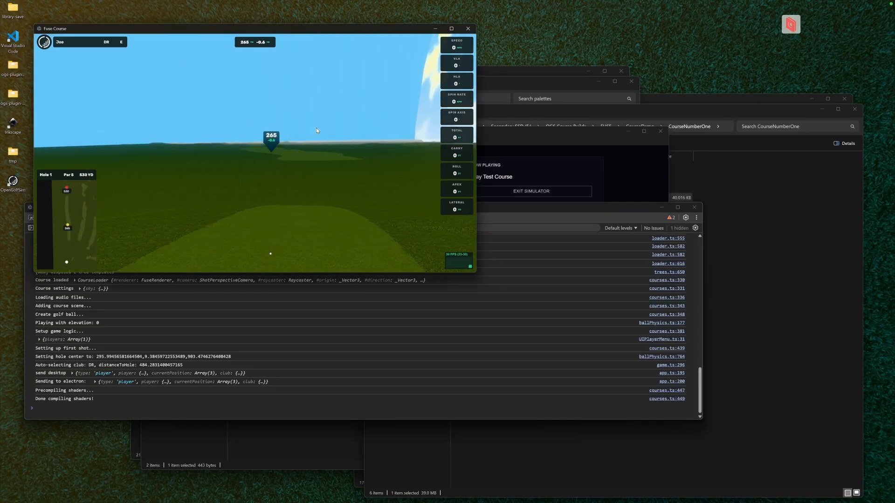
pyautogui.press('Right')
pyautogui.press('Left')
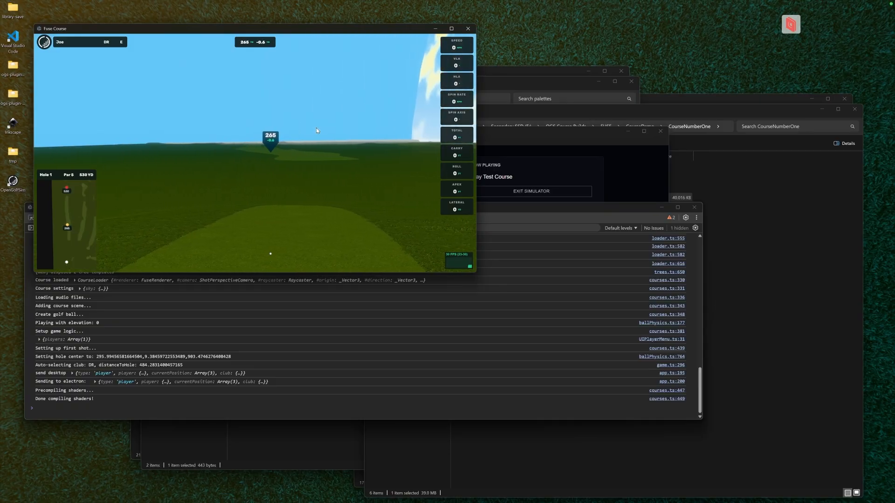
pyautogui.press('Right')
pyautogui.press('Left')
pyautogui.press('Right')
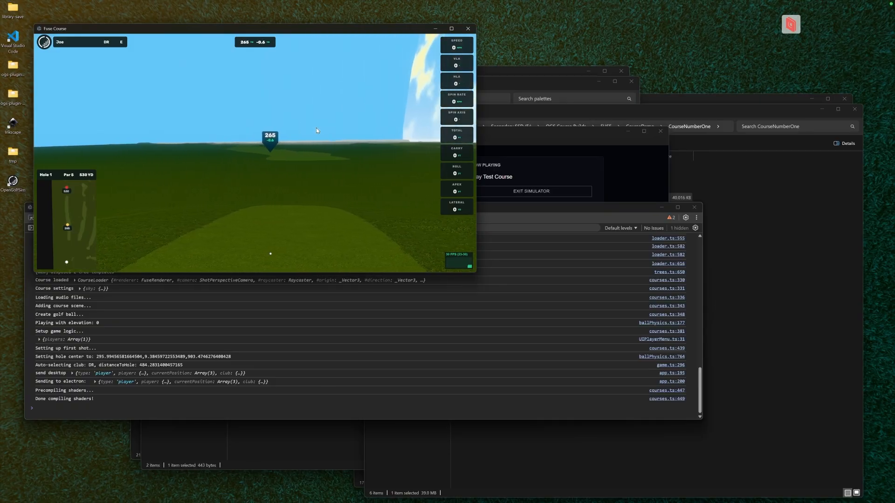
# - Hit a test drive from the hole 1 tee and close the game window
pyautogui.press('space')
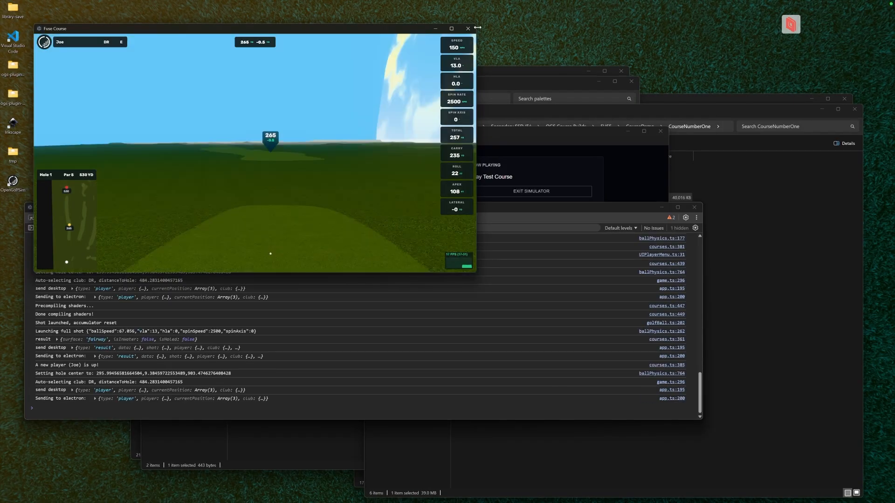
pyautogui.click(468, 28)
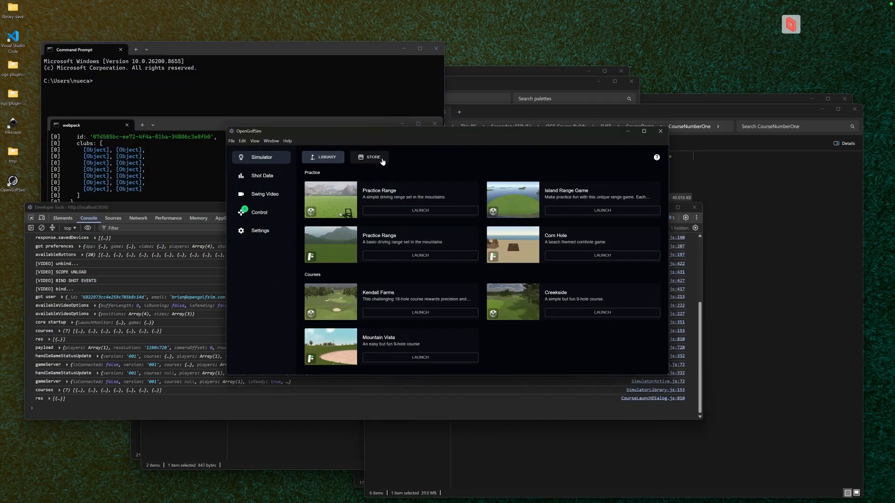